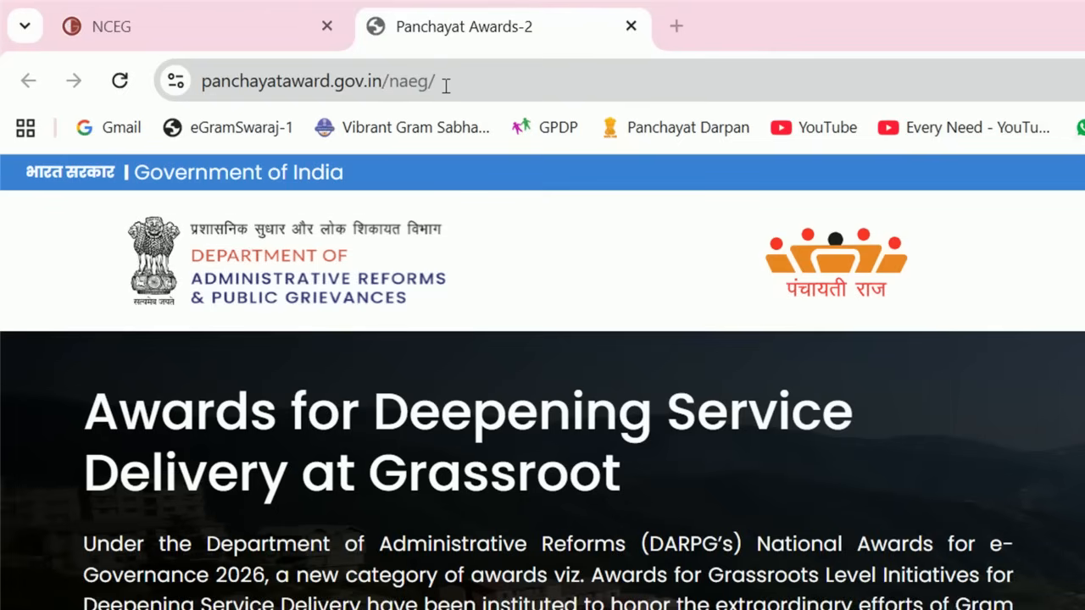
Open the login page for Gram Panchayats only from the NCEG home page.
{"action": "left_click", "coordinate": [200, 7]}
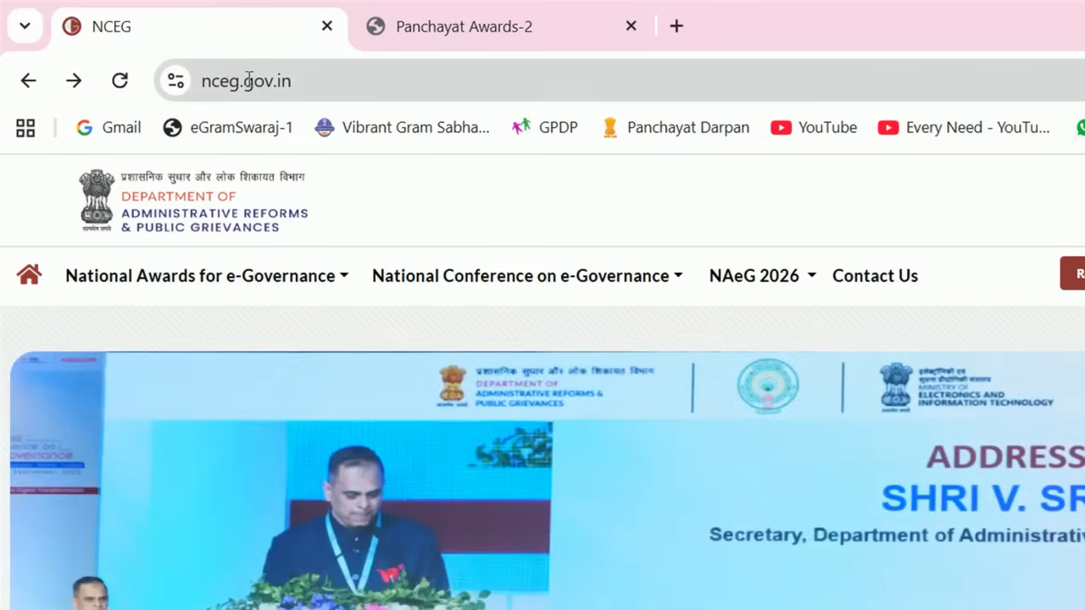
{"action": "scroll", "coordinate": [239, 523], "scroll_direction": "down", "scroll_amount": 5}
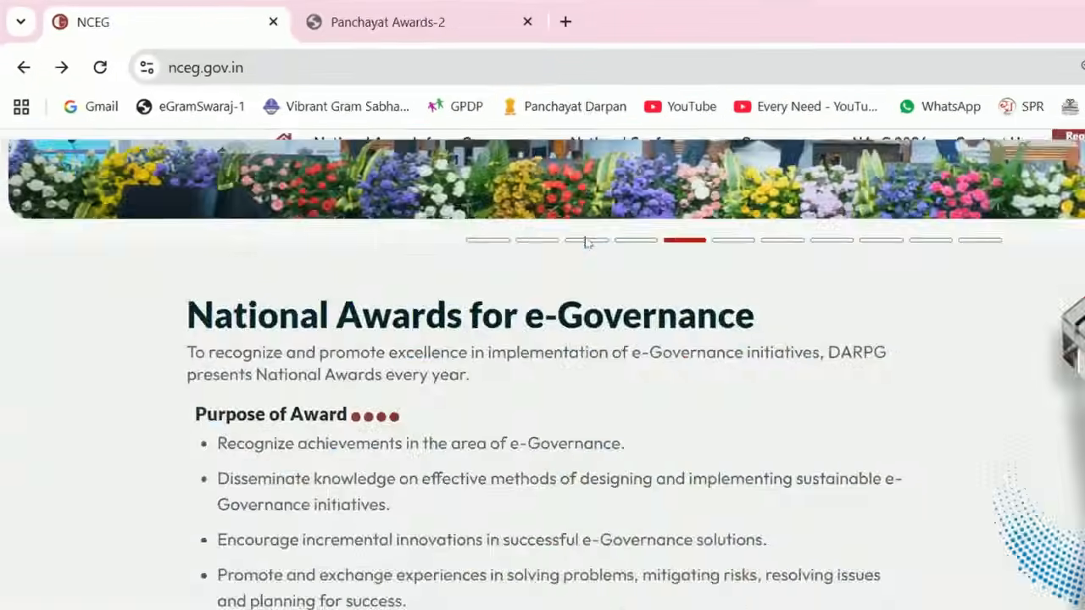
{"action": "scroll", "coordinate": [586, 244], "scroll_direction": "up", "scroll_amount": 6}
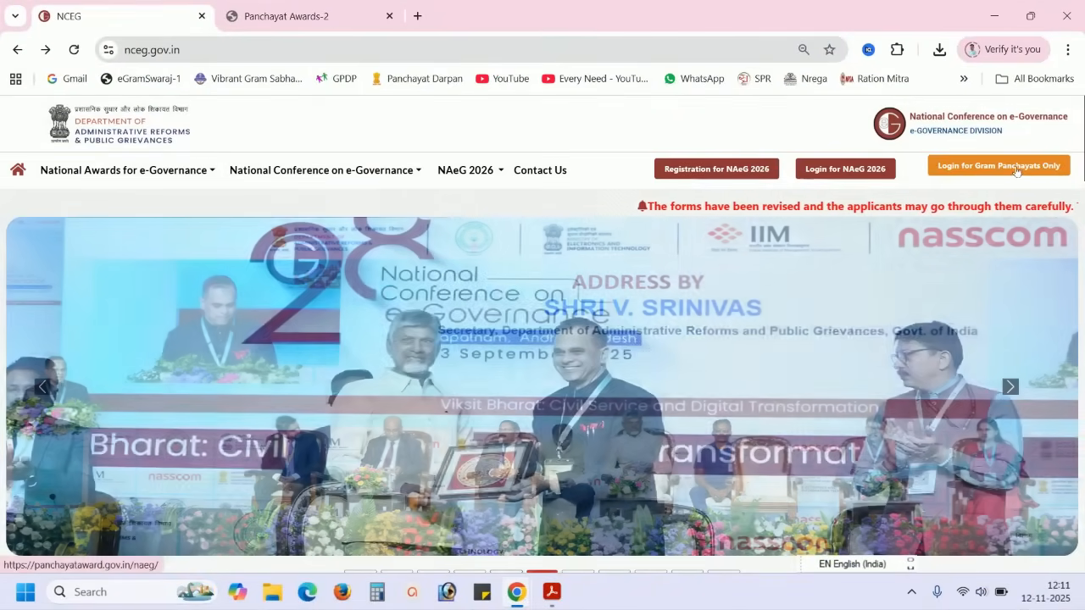
{"action": "left_click", "coordinate": [1016, 168]}
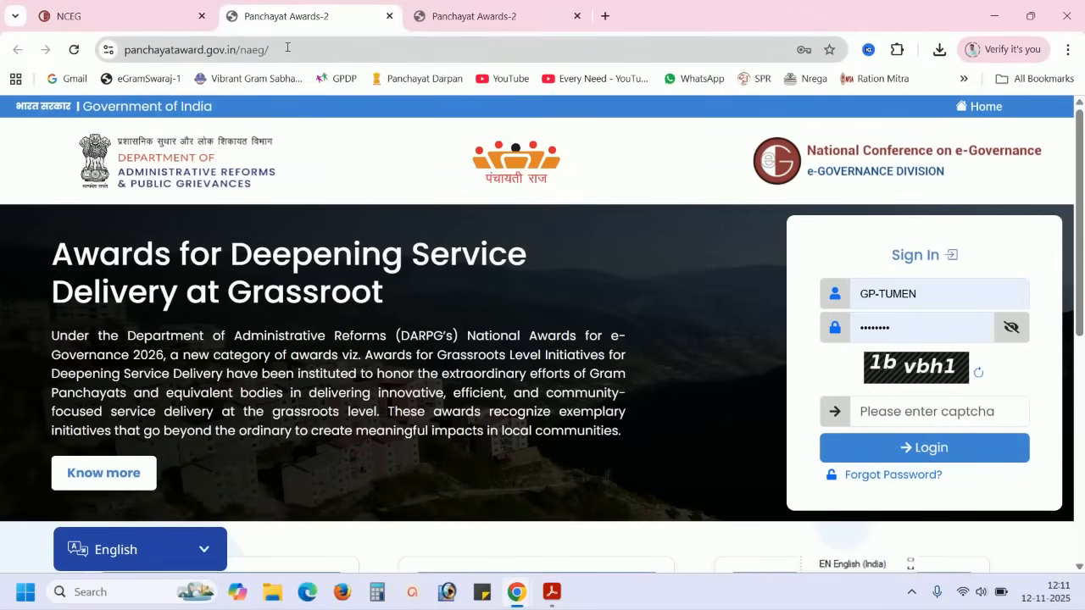
{"action": "left_click", "coordinate": [120, 6]}
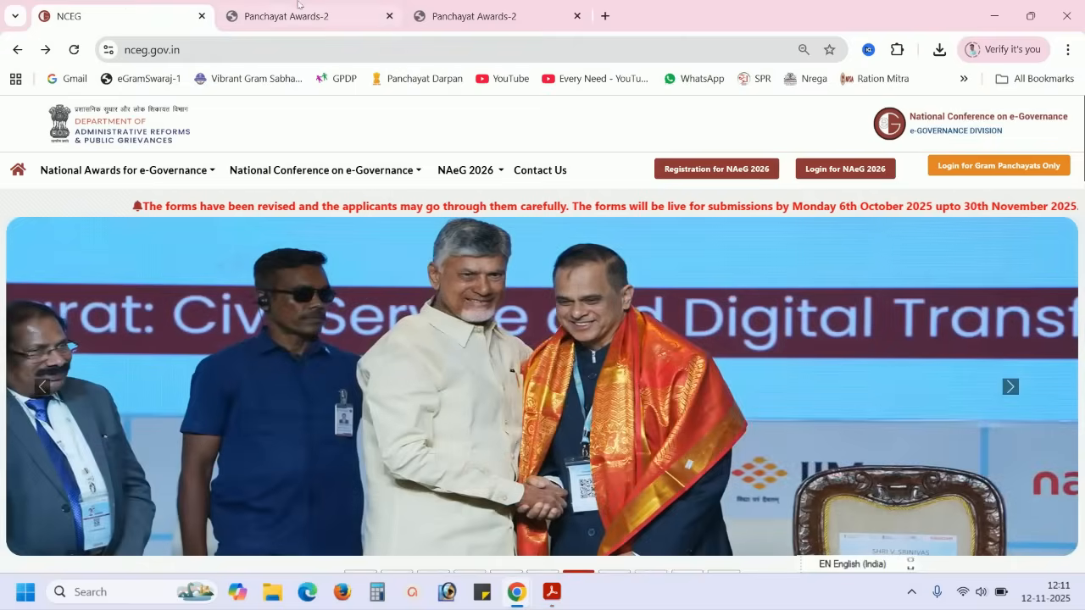
{"action": "left_click", "coordinate": [299, 7]}
{"action": "left_click", "coordinate": [465, 7]}
{"action": "left_click", "coordinate": [314, 5]}
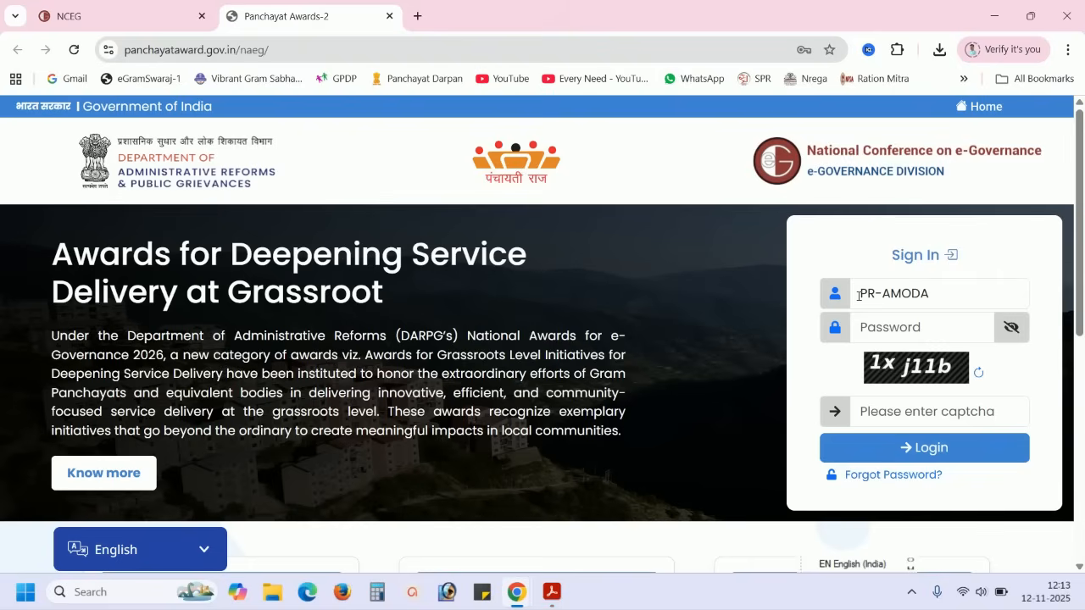
Sign in to the Panchayat awards portal as GP-TUMEN and submit TUMEN as the assigned unit.
{"action": "left_click", "coordinate": [878, 294]}
{"action": "type", "text": "-TUMEN"}
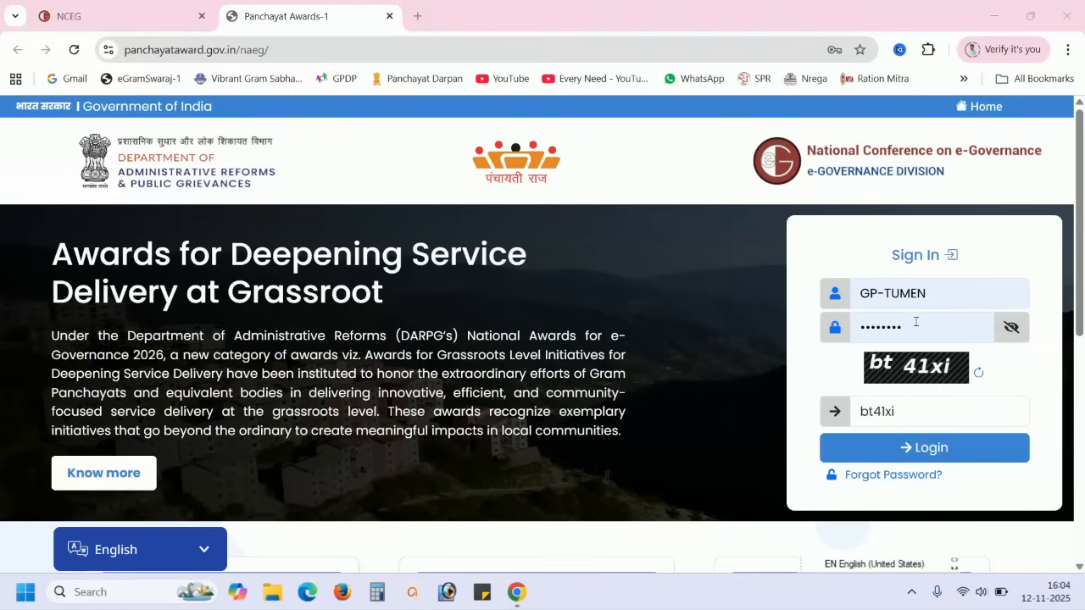
{"action": "left_click", "coordinate": [931, 447]}
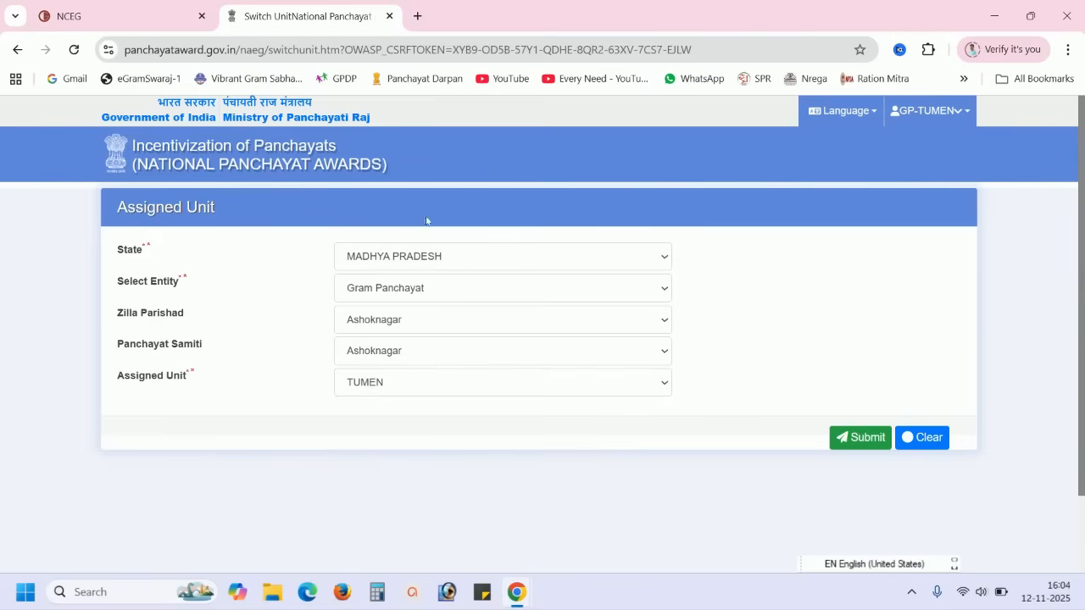
{"action": "left_click", "coordinate": [866, 437]}
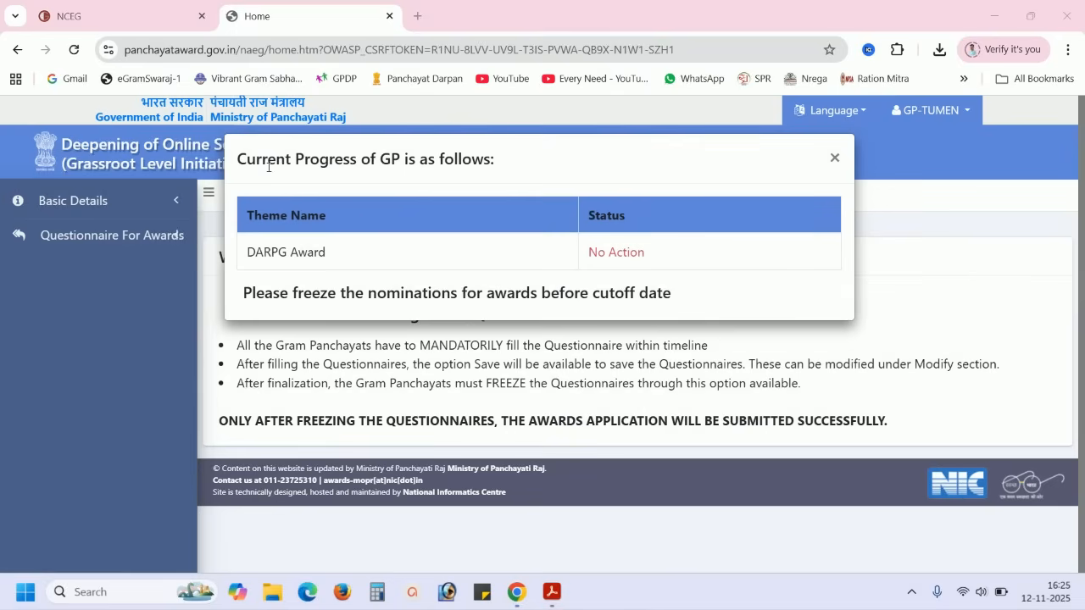
Check the DARPG Award status in the Gram Panchayat progress notice and dismiss the notice.
{"action": "left_click", "coordinate": [458, 159]}
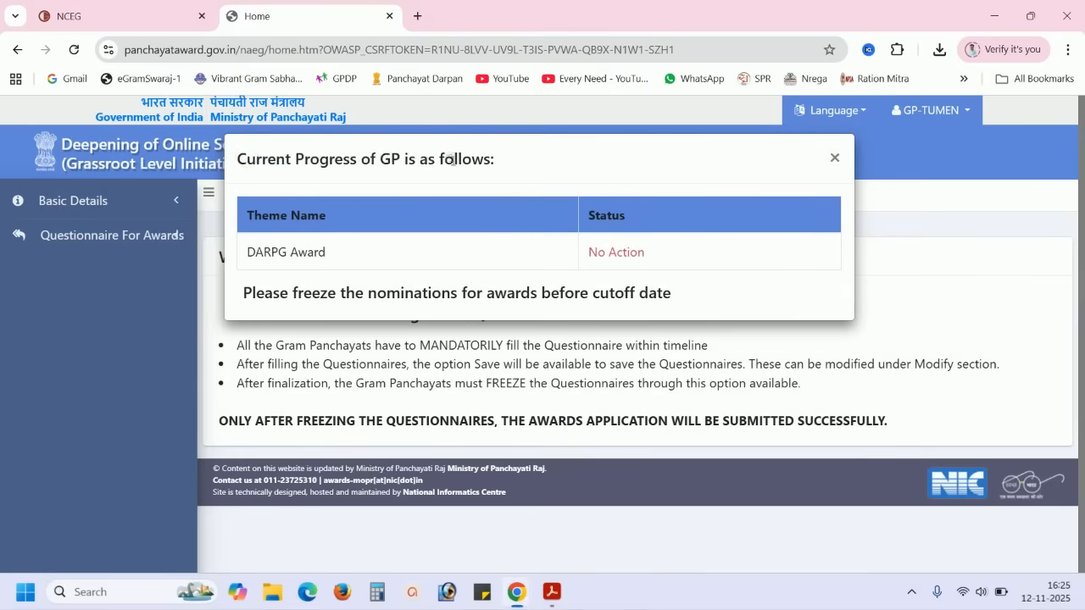
{"action": "left_click_drag", "start_coordinate": [589, 253], "coordinate": [635, 251]}
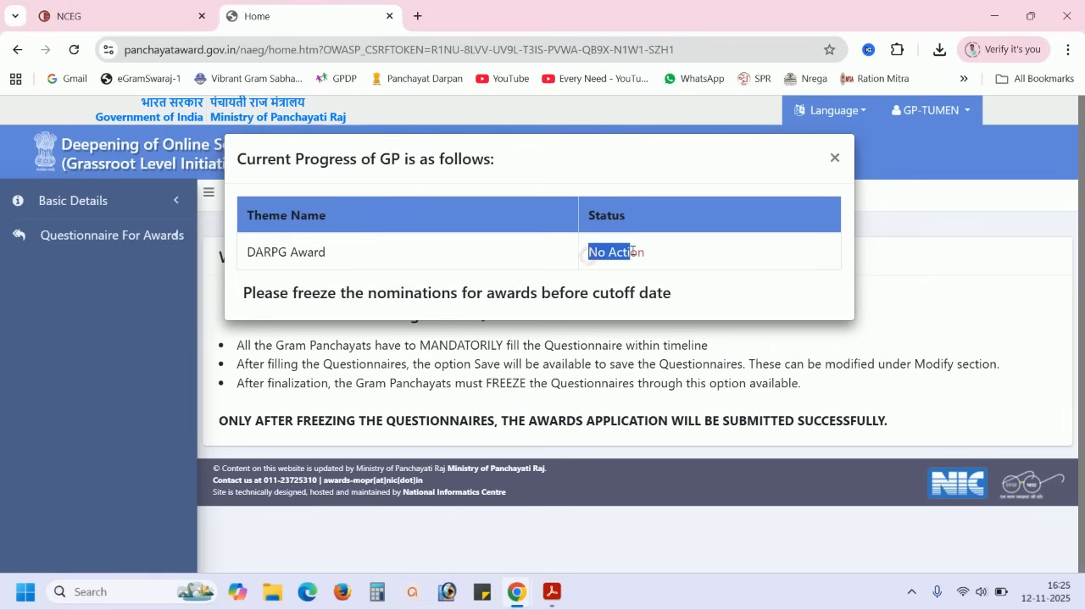
{"action": "left_click", "coordinate": [608, 253]}
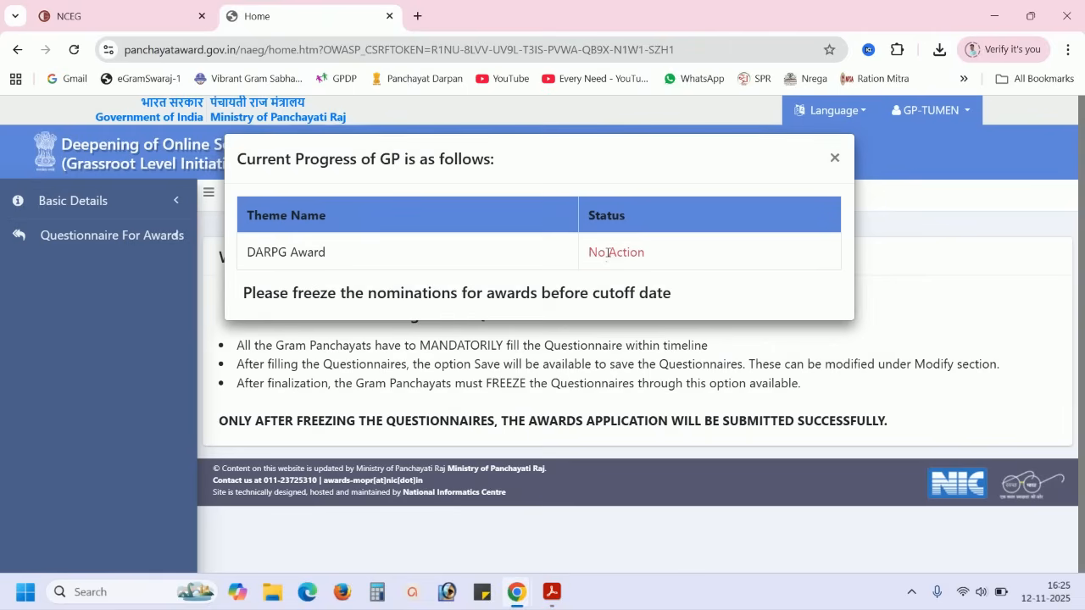
{"action": "left_click", "coordinate": [834, 159]}
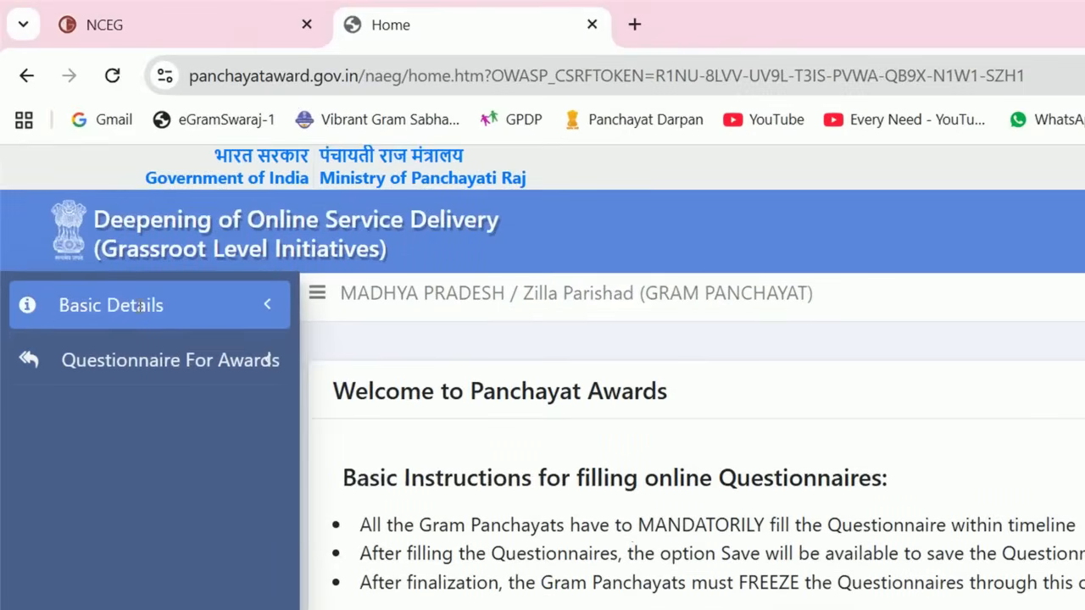
Start adding the Panchayat's basic details and expand all sections of the form.
{"action": "left_click", "coordinate": [140, 307]}
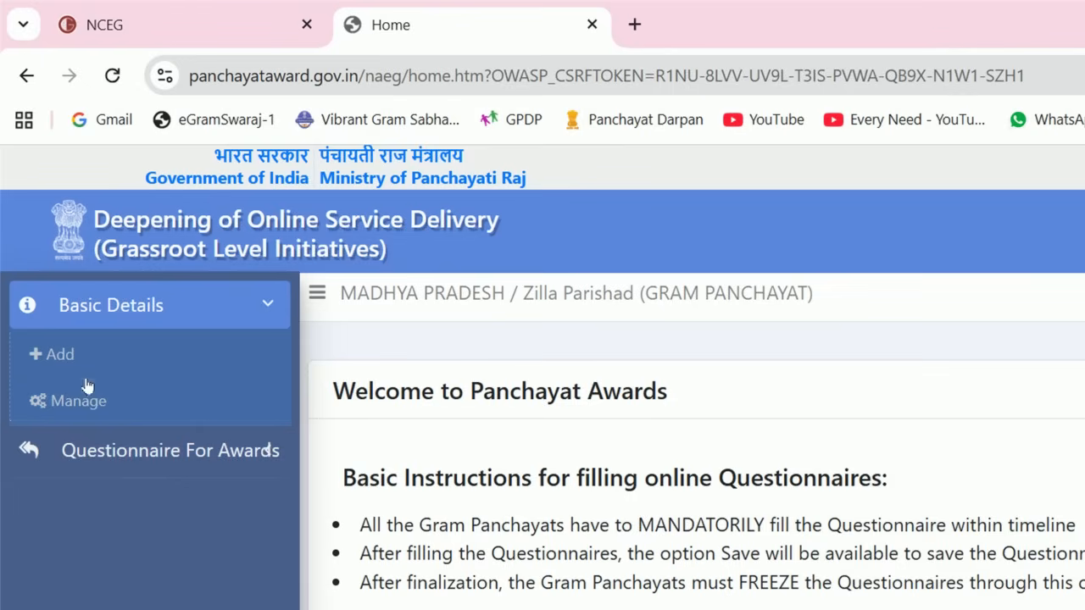
{"action": "left_click", "coordinate": [128, 455]}
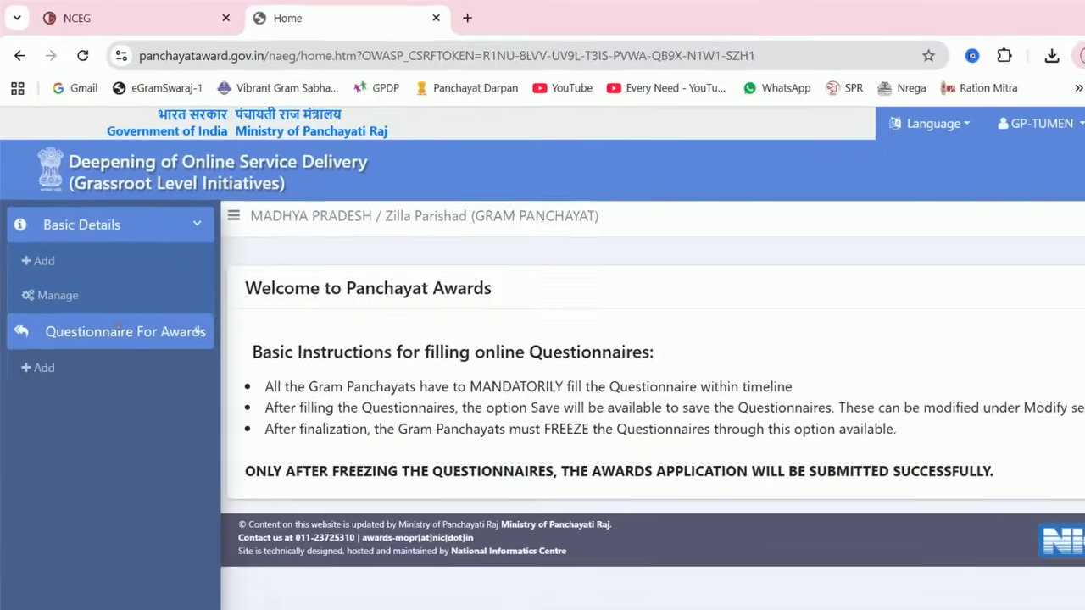
{"action": "left_click", "coordinate": [153, 444]}
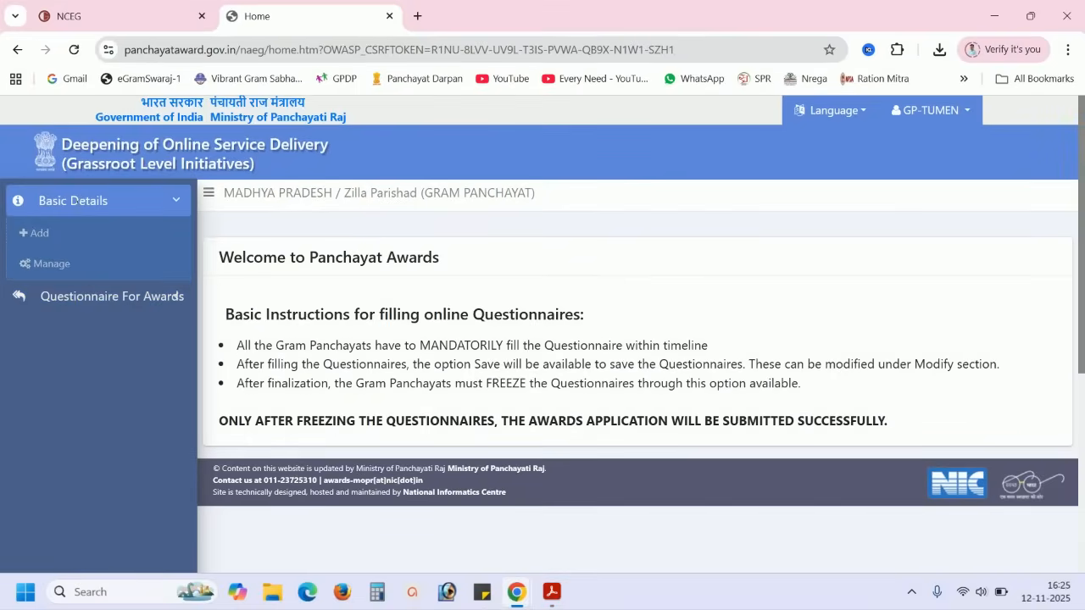
{"action": "left_click", "coordinate": [39, 232]}
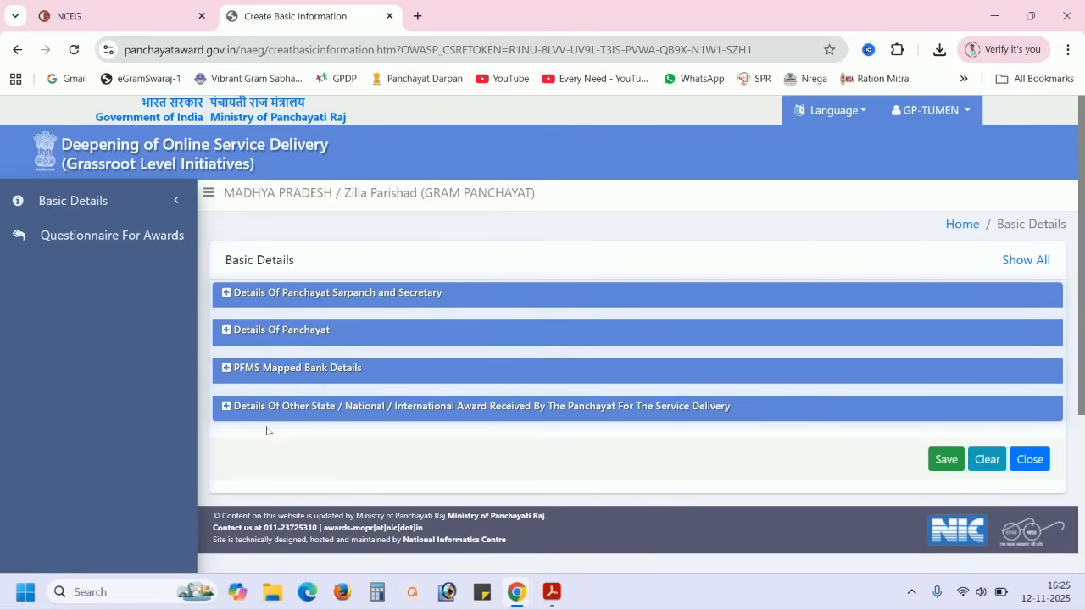
{"action": "left_click", "coordinate": [226, 293]}
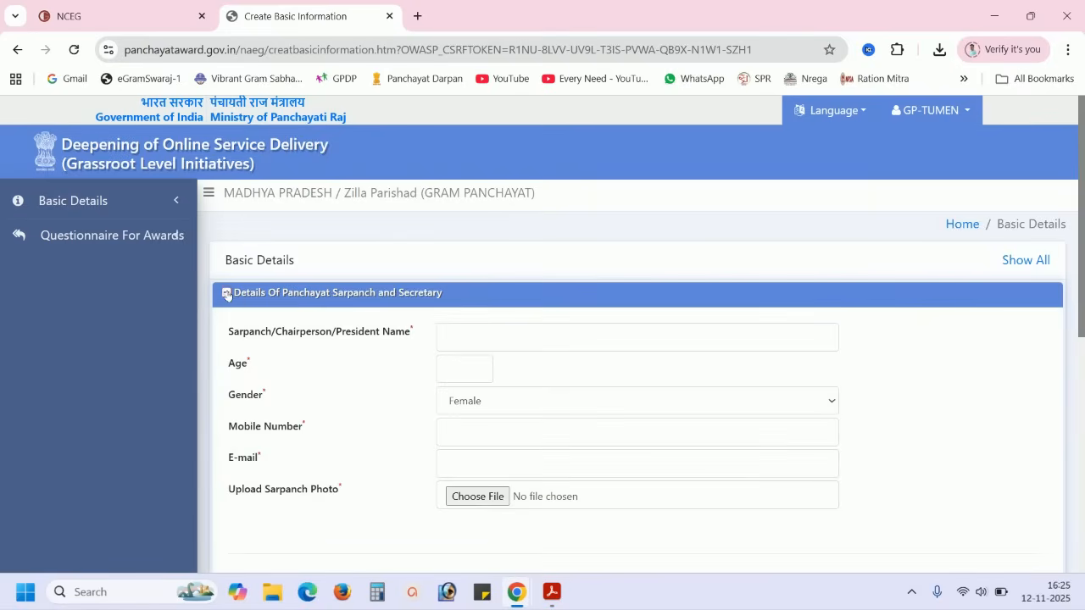
{"action": "left_click", "coordinate": [227, 293]}
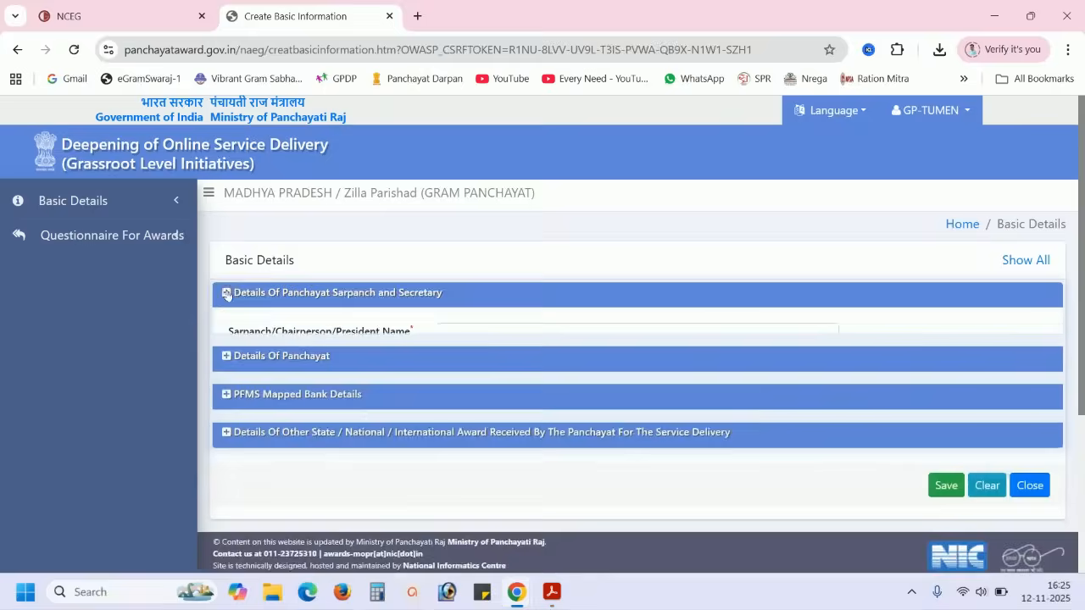
{"action": "left_click", "coordinate": [1026, 265]}
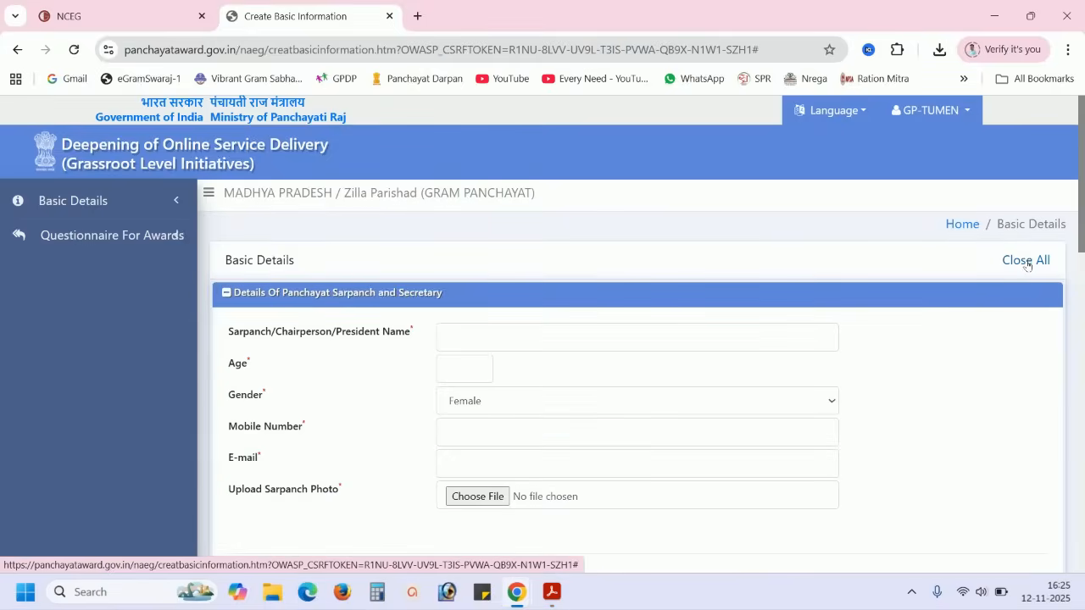
Review the form's required fields for the Sarpanch, Secretary, Panchayat, PFMS mapped bank details and other awards received.
{"action": "scroll", "coordinate": [467, 250], "scroll_direction": "down", "scroll_amount": 1}
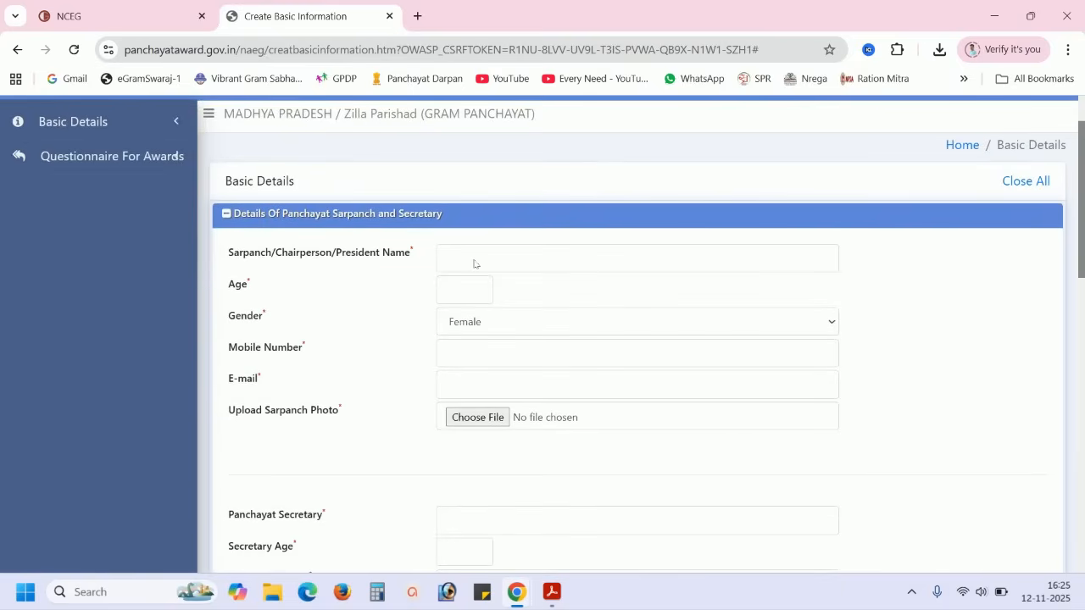
{"action": "scroll", "coordinate": [324, 307], "scroll_direction": "down", "scroll_amount": 1}
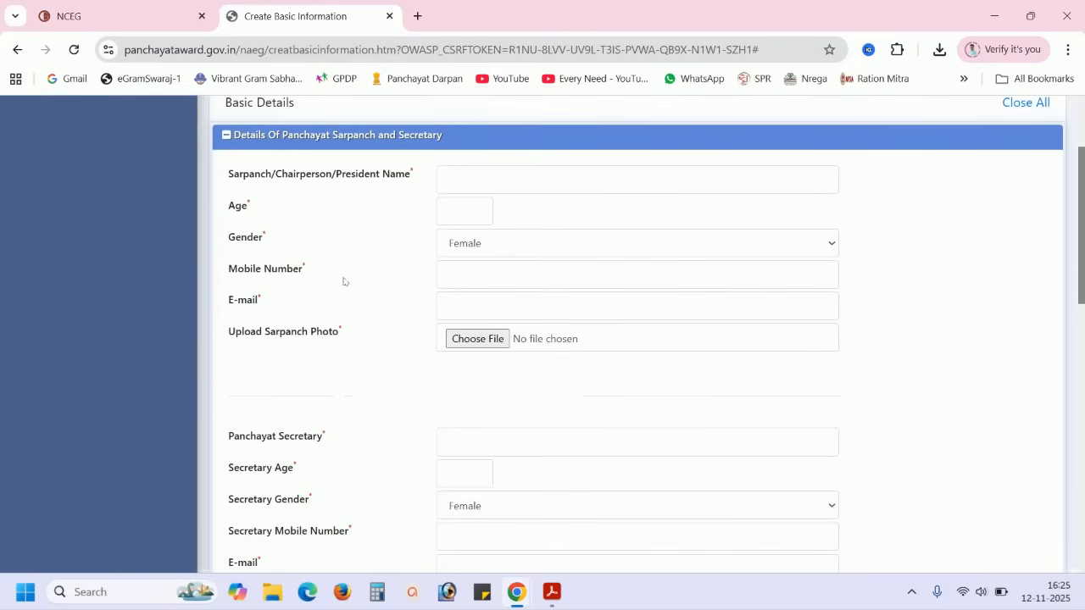
{"action": "scroll", "coordinate": [500, 336], "scroll_direction": "down", "scroll_amount": 2}
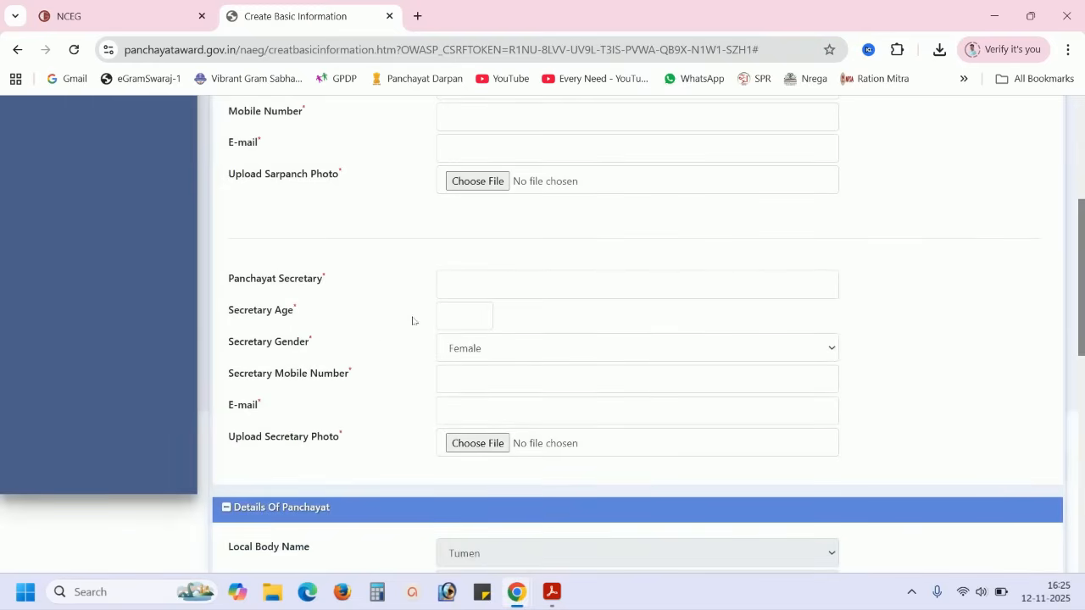
{"action": "scroll", "coordinate": [342, 358], "scroll_direction": "down", "scroll_amount": 1}
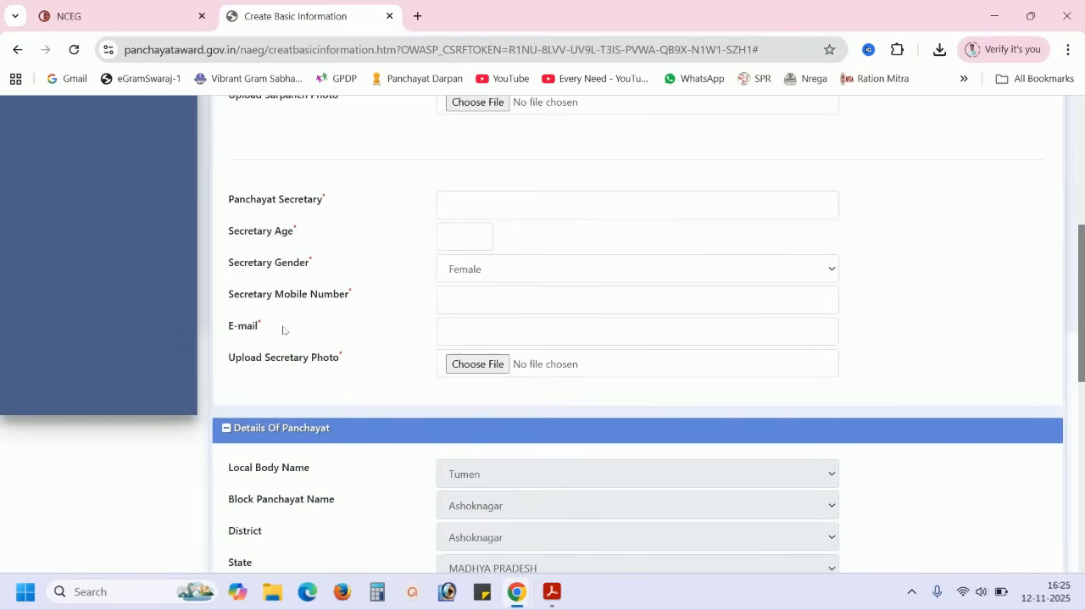
{"action": "scroll", "coordinate": [280, 332], "scroll_direction": "down", "scroll_amount": 1}
{"action": "scroll", "coordinate": [401, 305], "scroll_direction": "down", "scroll_amount": 2}
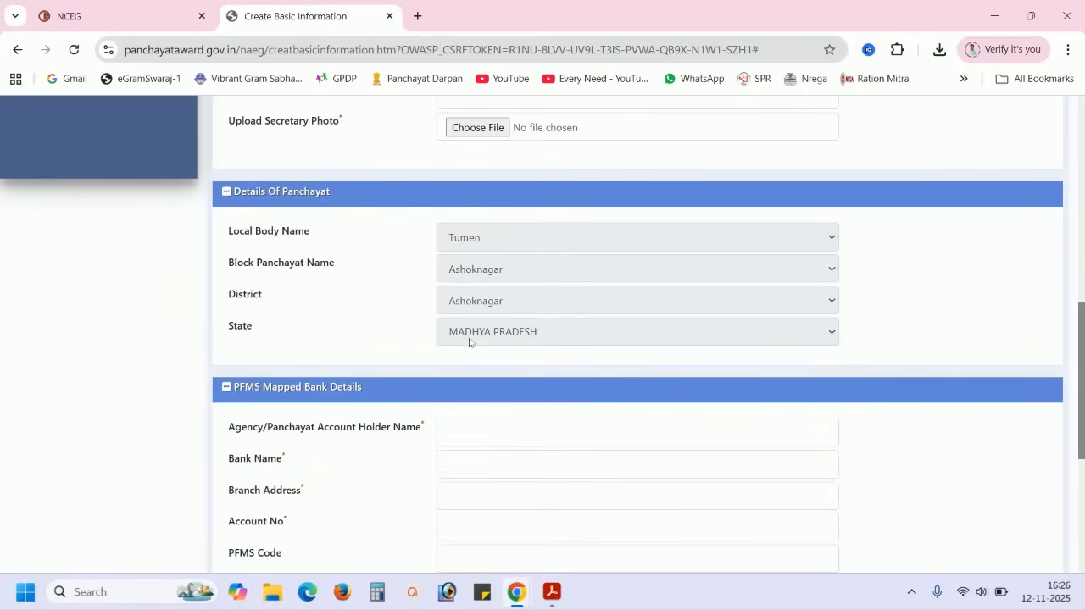
{"action": "scroll", "coordinate": [424, 246], "scroll_direction": "down", "scroll_amount": 2}
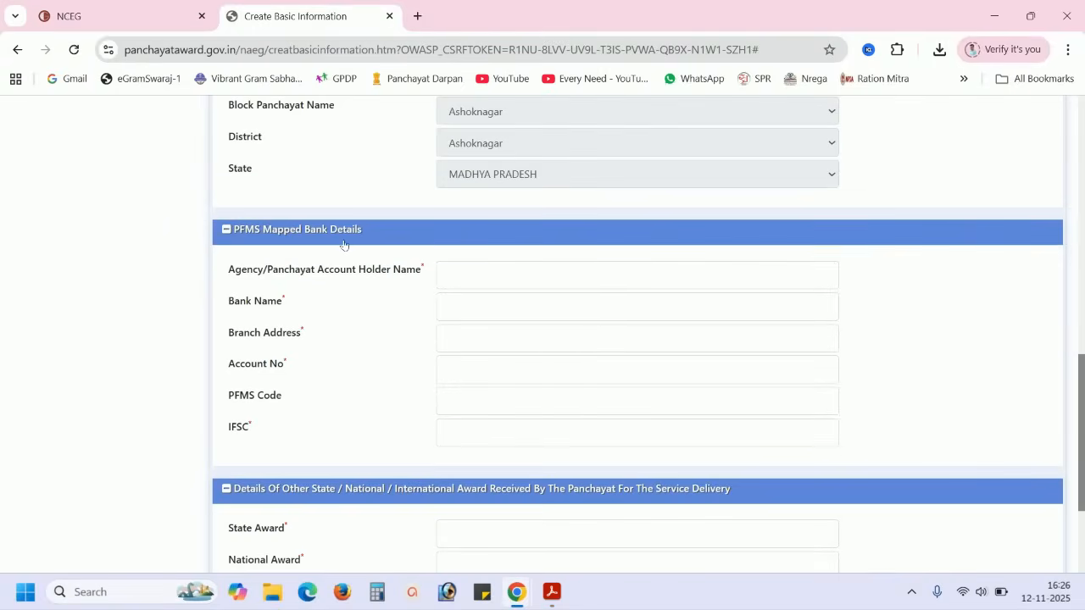
{"action": "scroll", "coordinate": [343, 245], "scroll_direction": "down", "scroll_amount": 1}
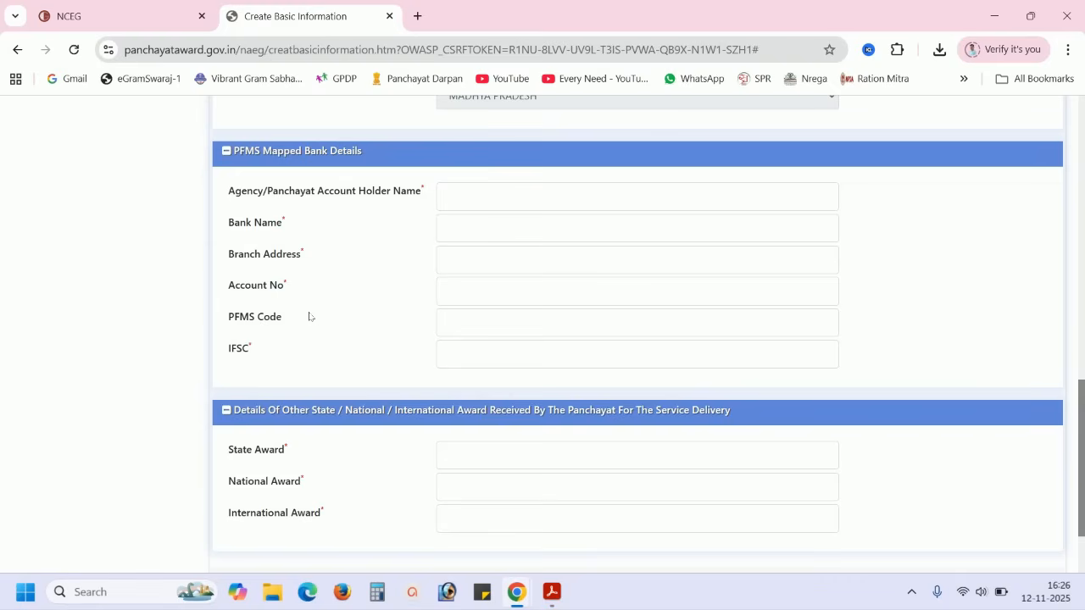
{"action": "scroll", "coordinate": [670, 332], "scroll_direction": "down", "scroll_amount": 2}
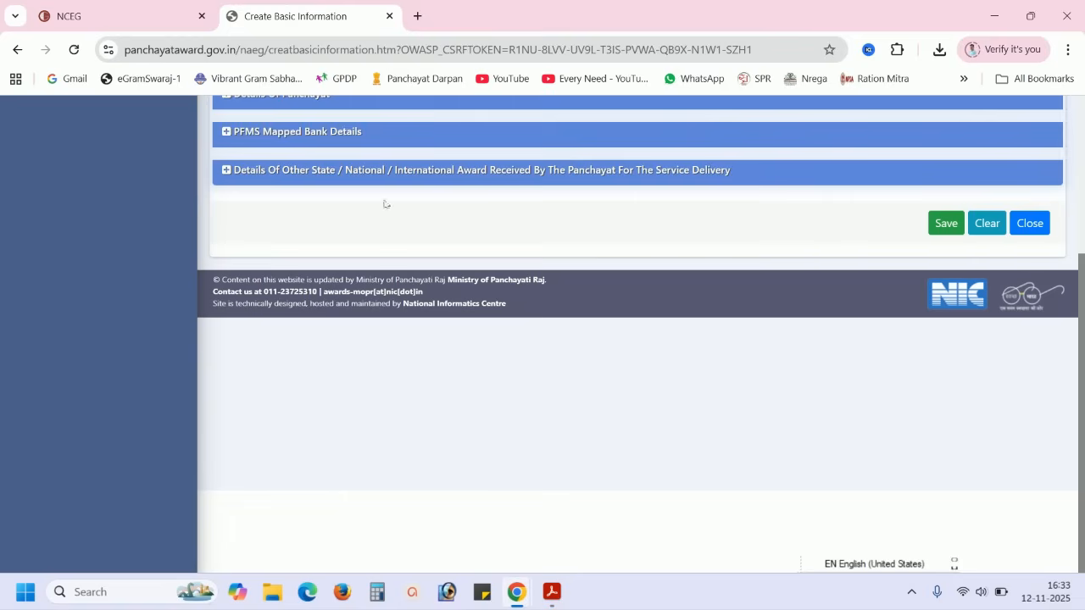
Save the Panchayat's basic details and dismiss the progress notice.
{"action": "left_click", "coordinate": [941, 224]}
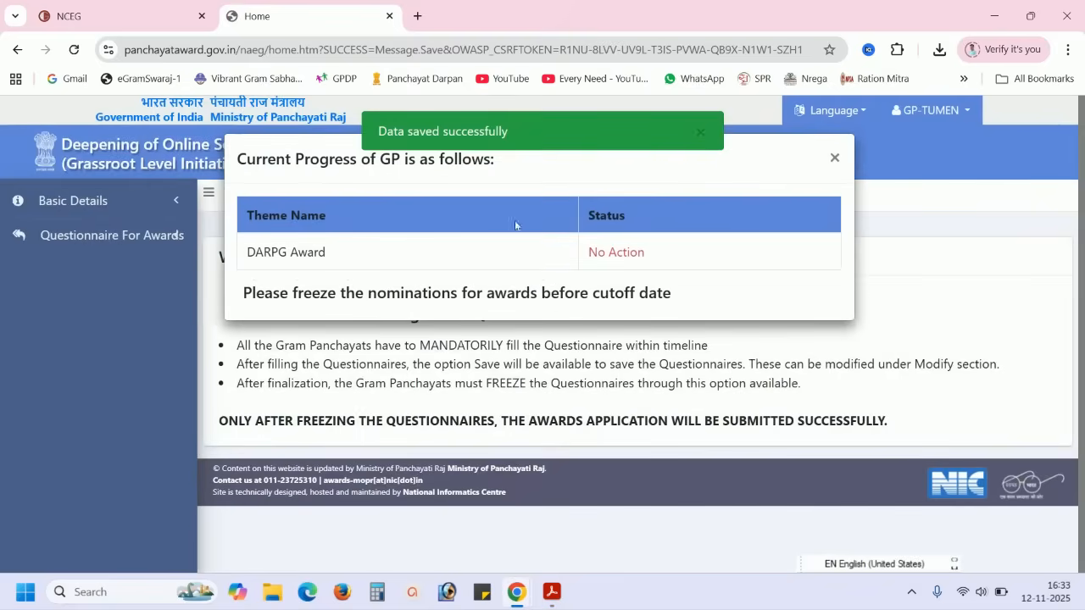
{"action": "left_click", "coordinate": [834, 158]}
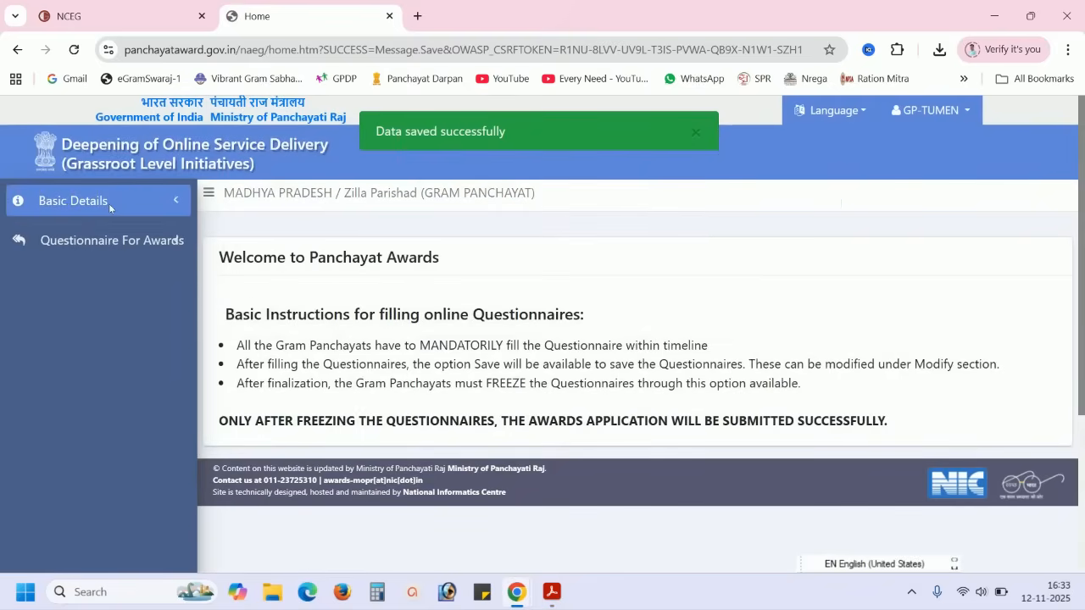
{"action": "left_click", "coordinate": [108, 204]}
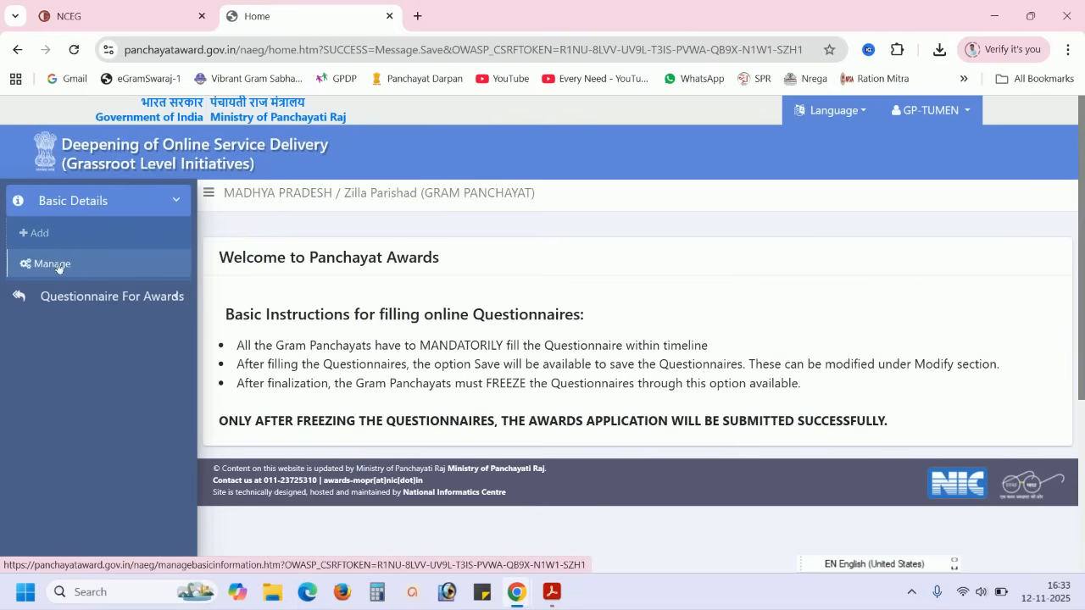
{"action": "left_click", "coordinate": [95, 201]}
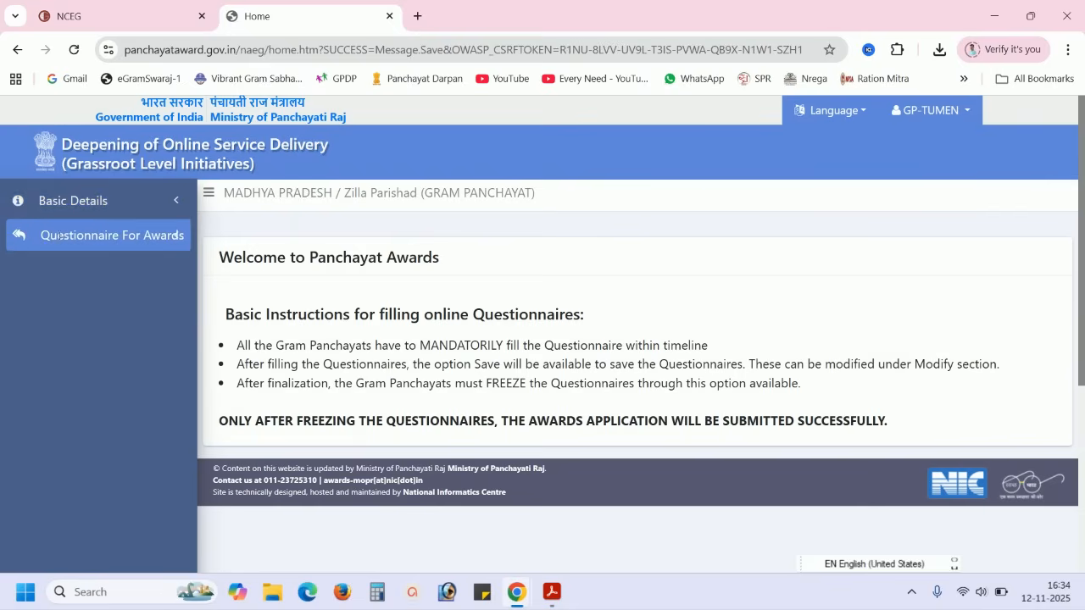
Start adding the questionnaire for awards and read through the General Instructions for Answers.
{"action": "left_click", "coordinate": [65, 238]}
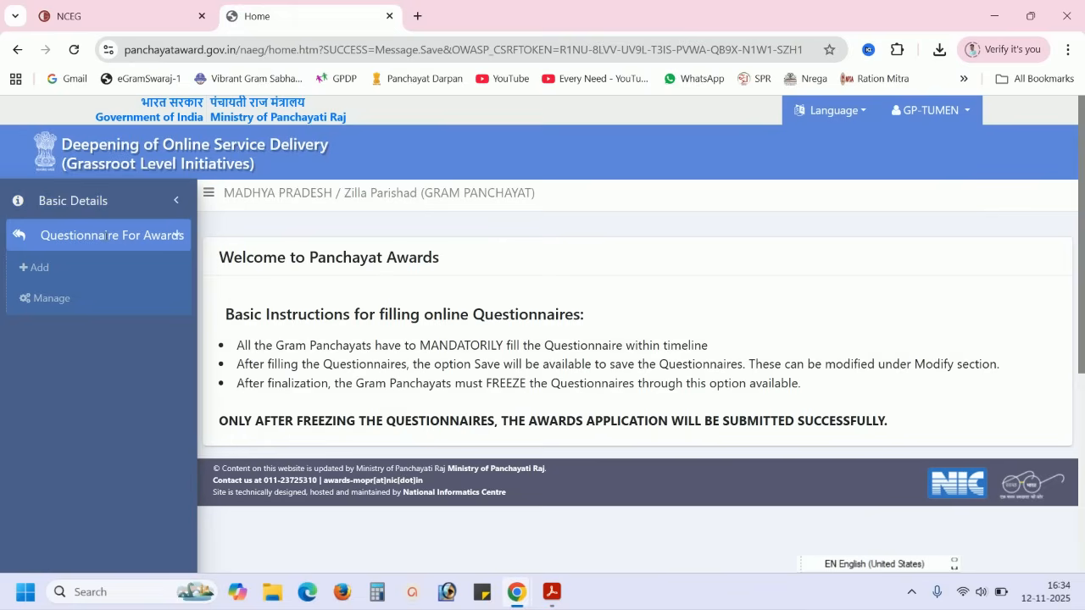
{"action": "left_click", "coordinate": [39, 267]}
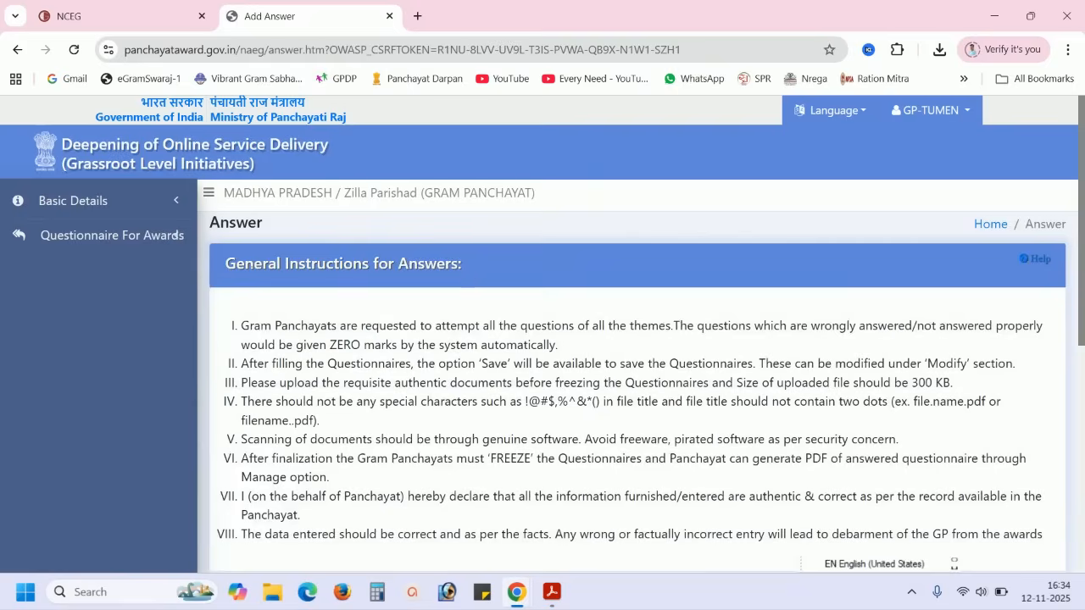
{"action": "left_click_drag", "start_coordinate": [224, 264], "coordinate": [408, 264]}
{"action": "scroll", "coordinate": [408, 264], "scroll_direction": "down", "scroll_amount": 2}
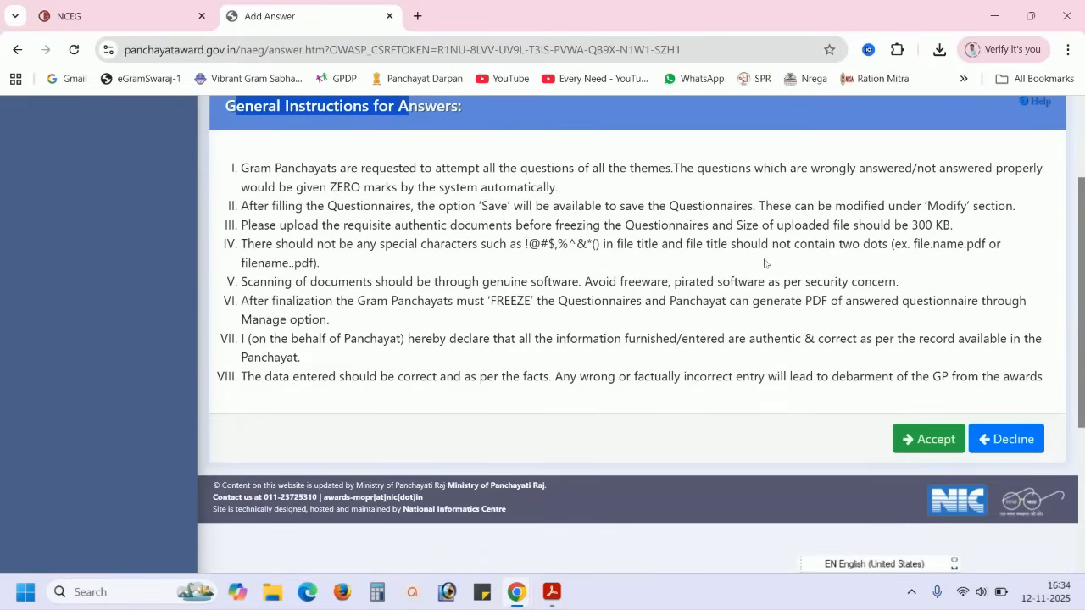
Accept the instructions and load the questions for award type DARPG Award and theme Grassroot Level Initiatives For Deepening Service Delivery.
{"action": "left_click", "coordinate": [943, 441]}
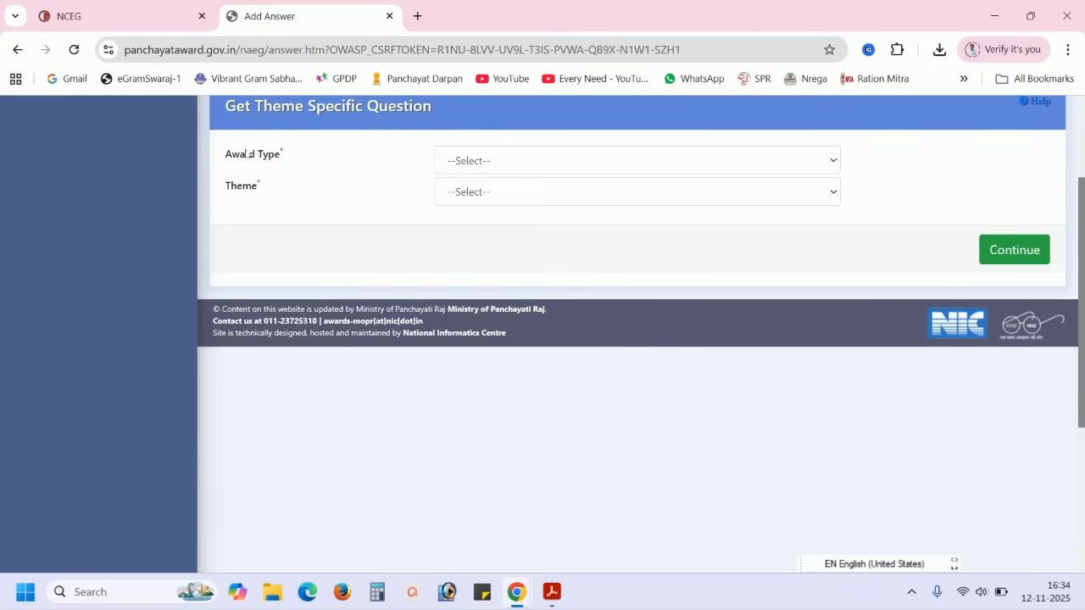
{"action": "left_click", "coordinate": [481, 160]}
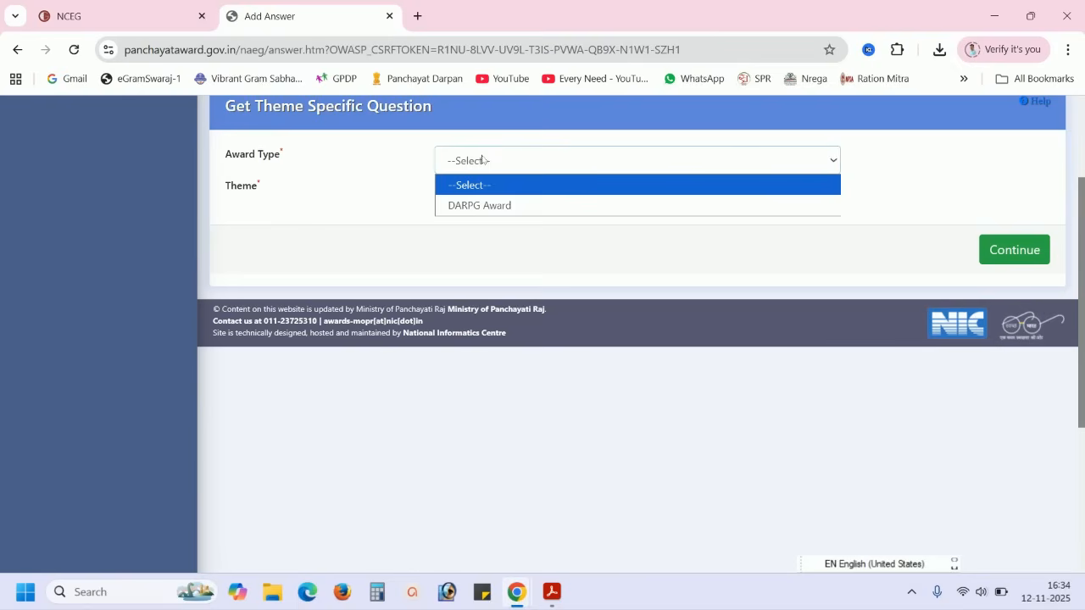
{"action": "left_click", "coordinate": [487, 206]}
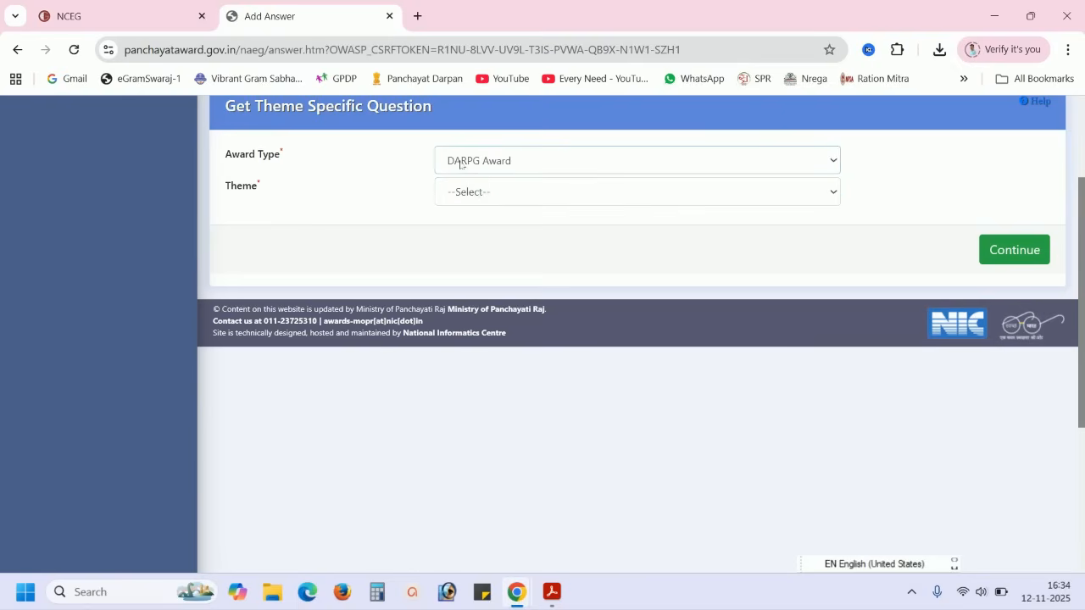
{"action": "left_click", "coordinate": [549, 191]}
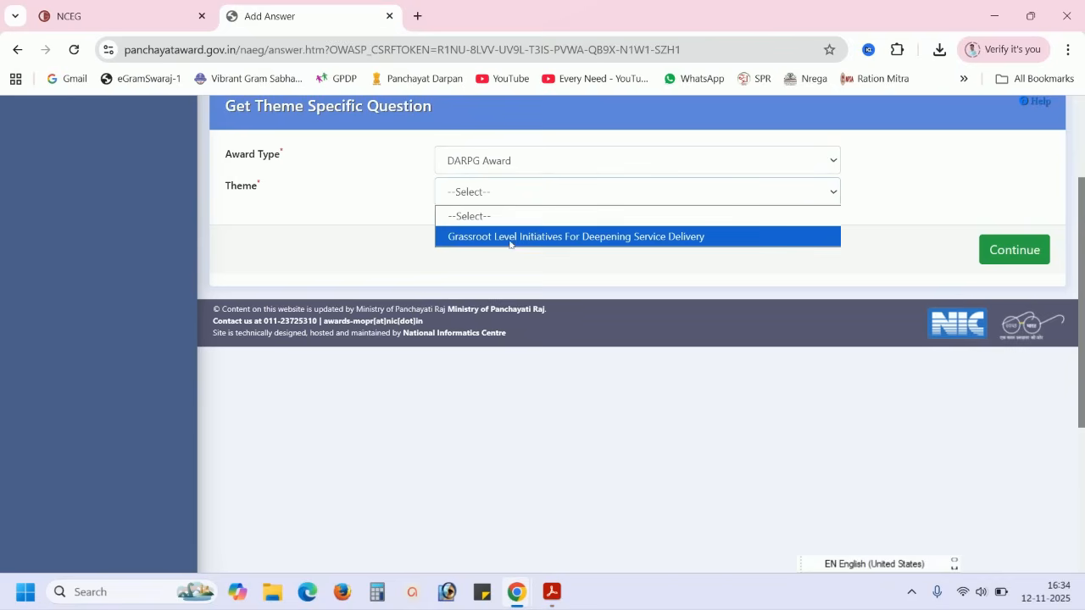
{"action": "left_click", "coordinate": [571, 237]}
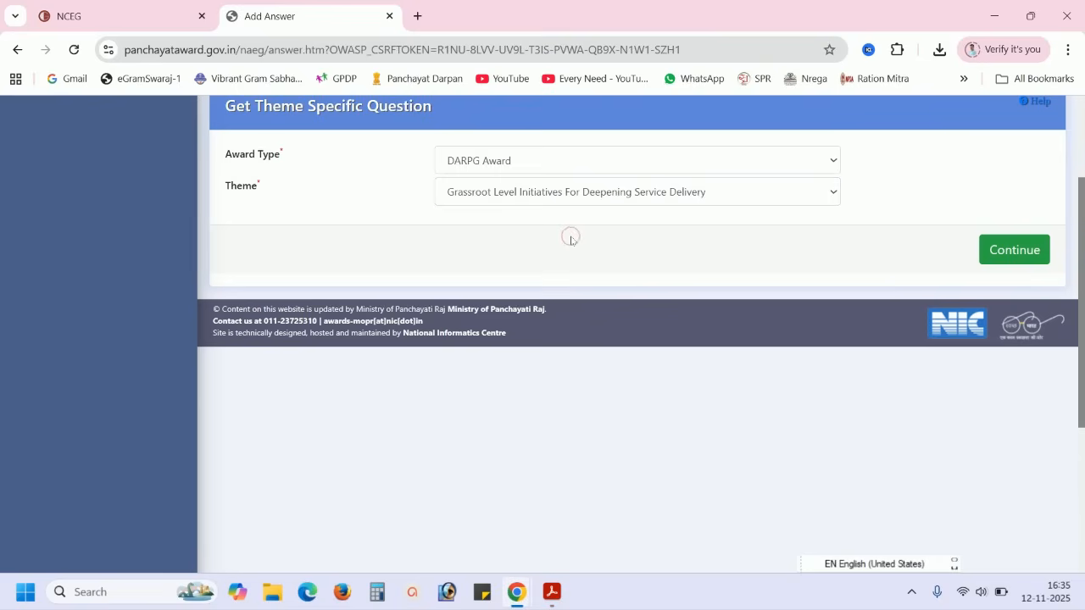
{"action": "left_click", "coordinate": [1014, 249]}
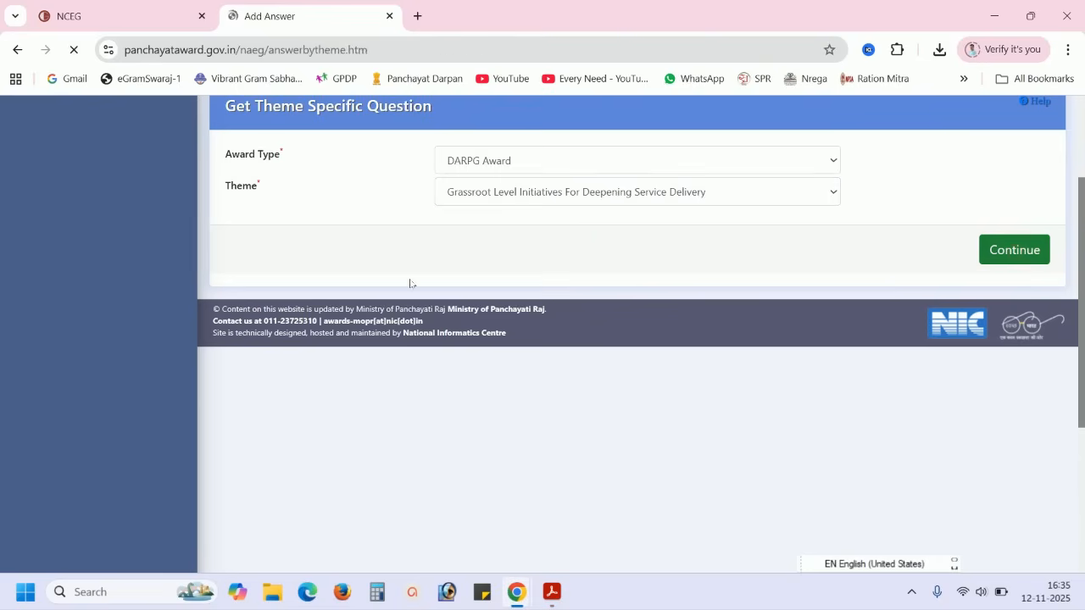
Look over the numbered question list and the assessment year of the questionnaire.
{"action": "scroll", "coordinate": [579, 326], "scroll_direction": "down", "scroll_amount": 5}
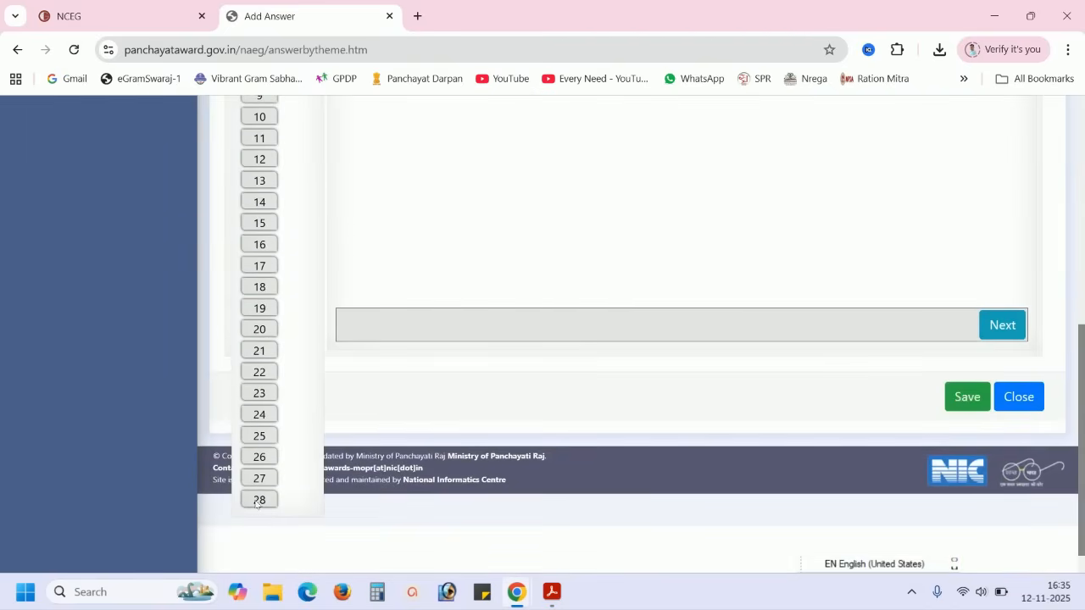
{"action": "scroll", "coordinate": [582, 399], "scroll_direction": "up", "scroll_amount": 5}
{"action": "scroll", "coordinate": [579, 395], "scroll_direction": "up", "scroll_amount": 1}
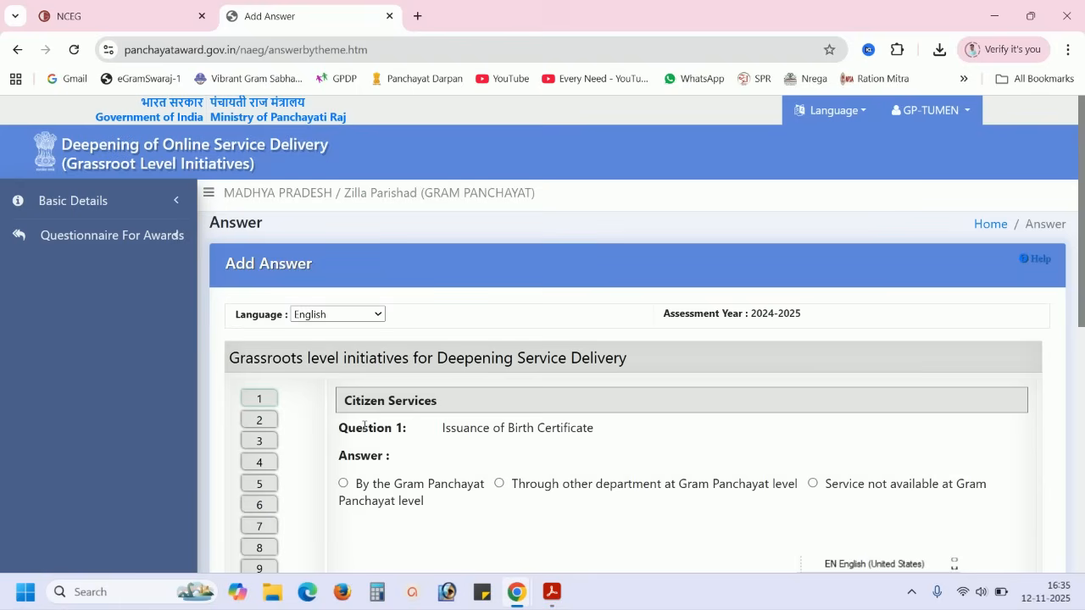
{"action": "left_click_drag", "start_coordinate": [665, 314], "coordinate": [811, 315]}
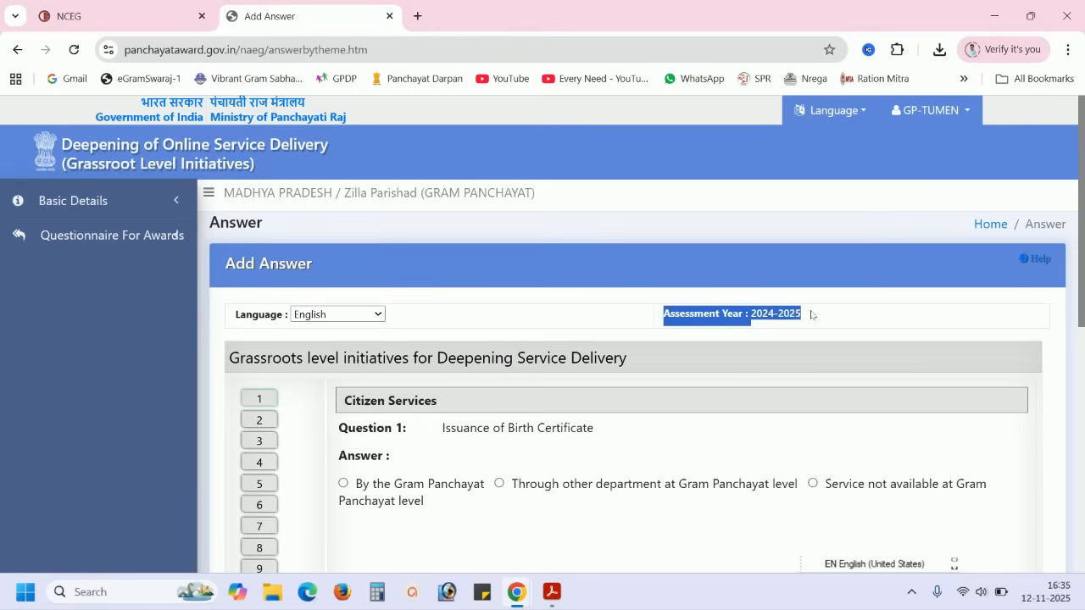
{"action": "left_click", "coordinate": [802, 315]}
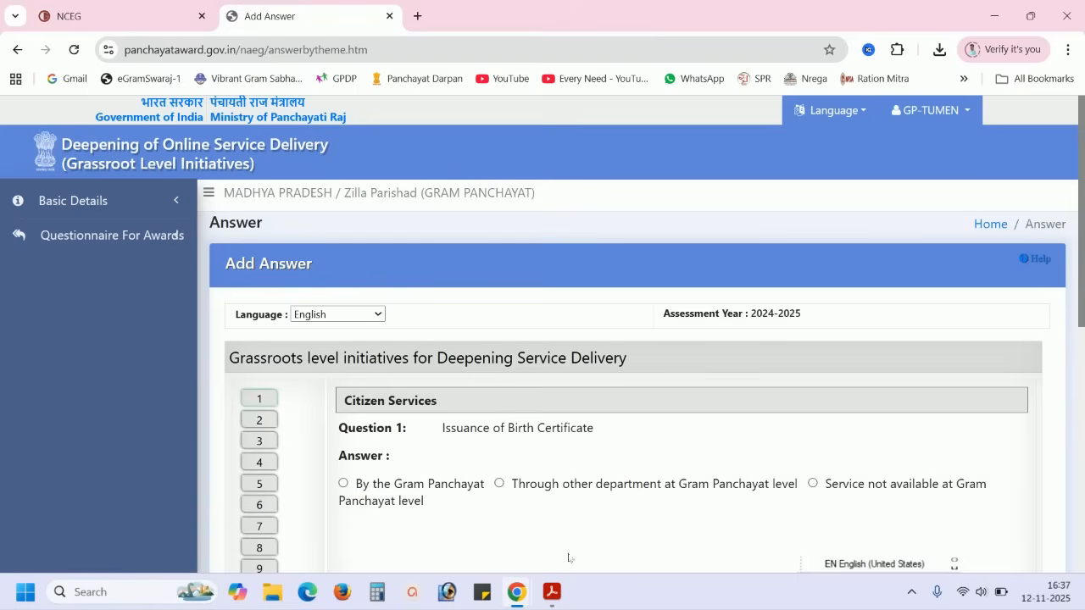
Switch to NAeG Timeline.pdf in Acrobat and examine the completion timelines and expected nominations for each activity.
{"action": "left_click", "coordinate": [551, 596]}
{"action": "scroll", "coordinate": [654, 297], "scroll_direction": "up", "scroll_amount": 2}
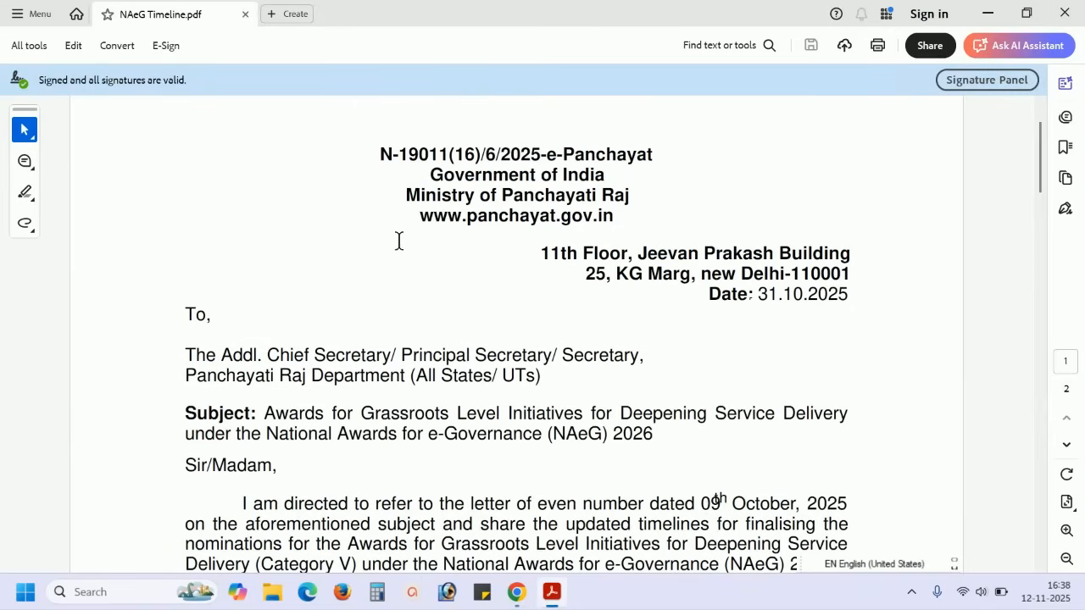
{"action": "scroll", "coordinate": [527, 301], "scroll_direction": "down", "scroll_amount": 7}
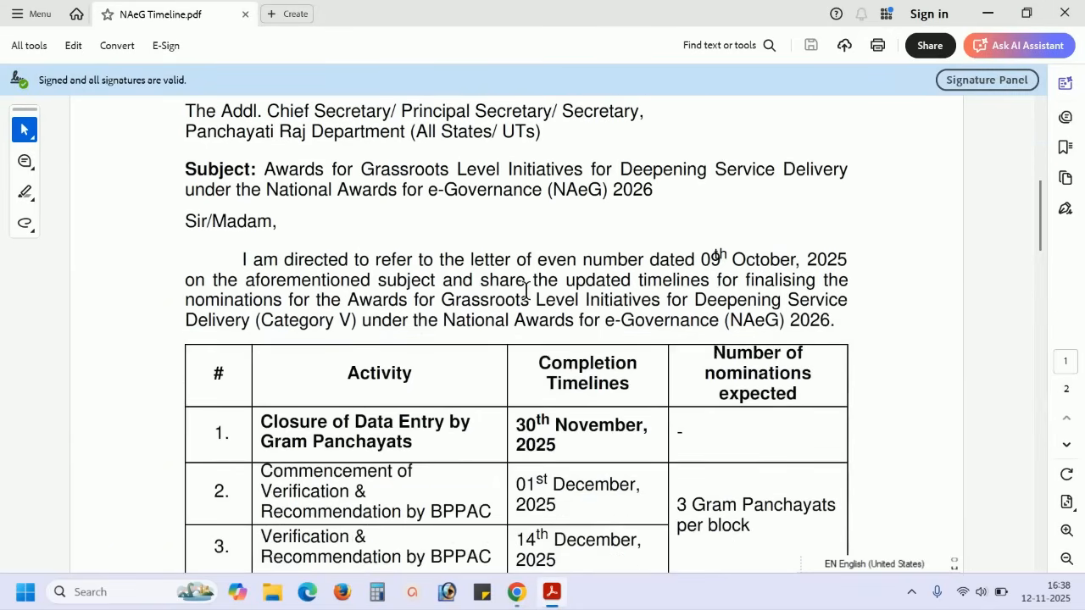
{"action": "scroll", "coordinate": [525, 305], "scroll_direction": "down", "scroll_amount": 1}
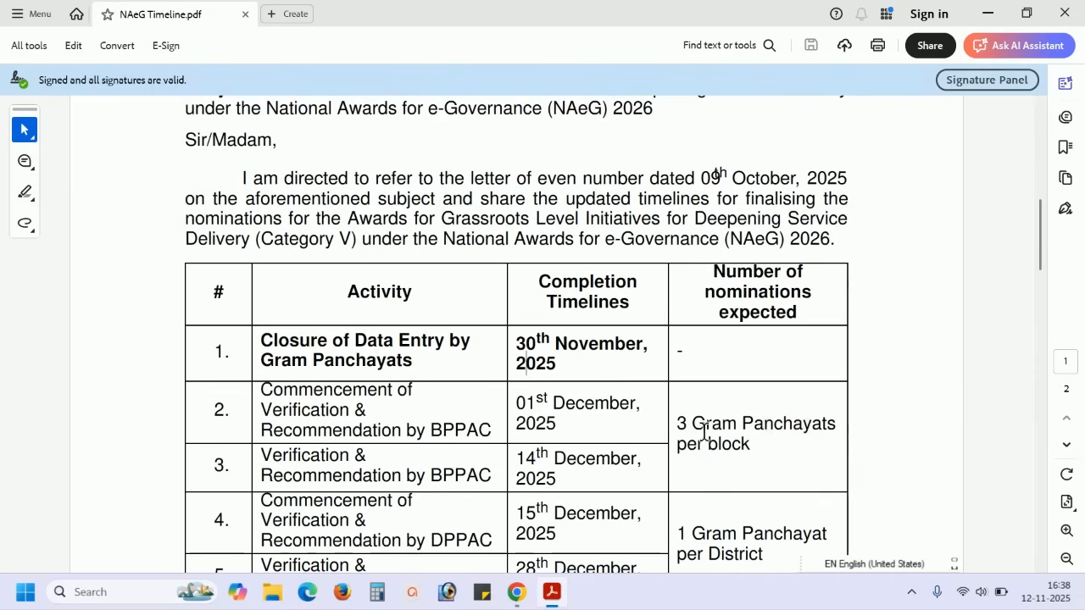
{"action": "scroll", "coordinate": [685, 437], "scroll_direction": "down", "scroll_amount": 3}
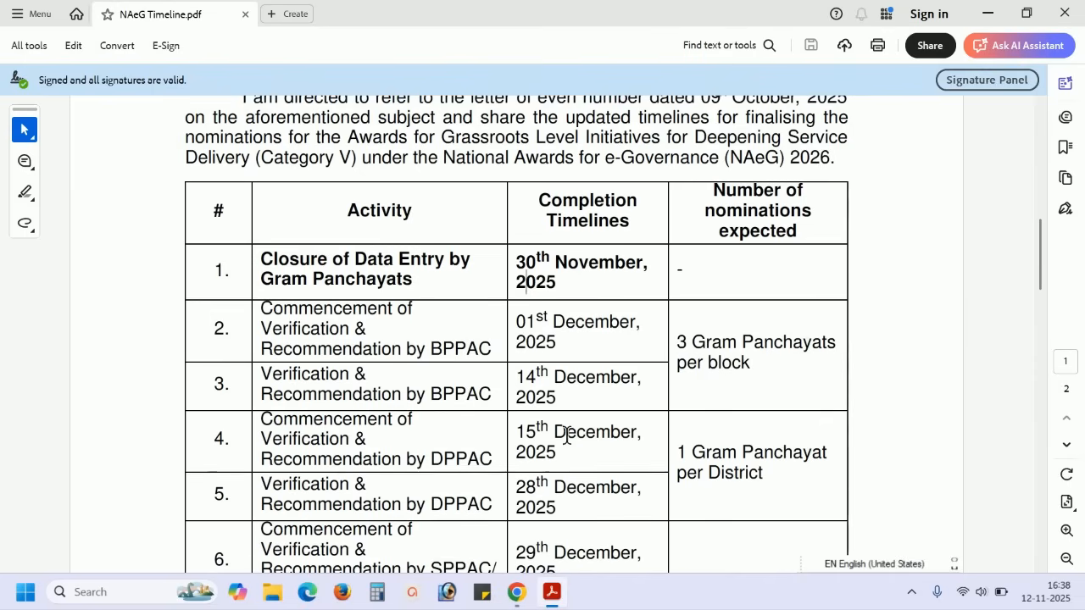
{"action": "scroll", "coordinate": [566, 432], "scroll_direction": "down", "scroll_amount": 2}
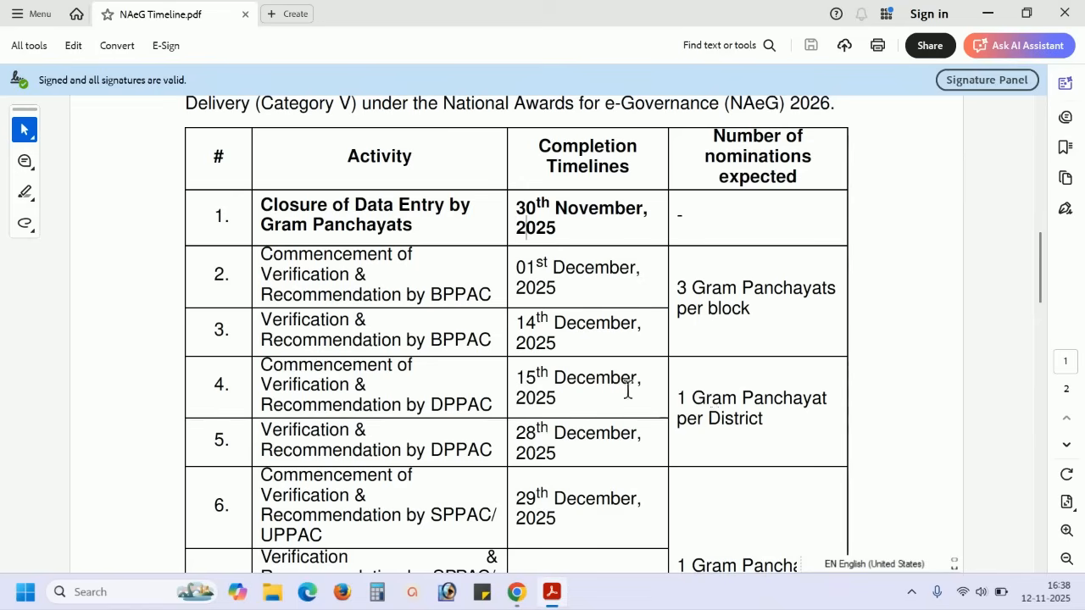
{"action": "scroll", "coordinate": [600, 401], "scroll_direction": "down", "scroll_amount": 4}
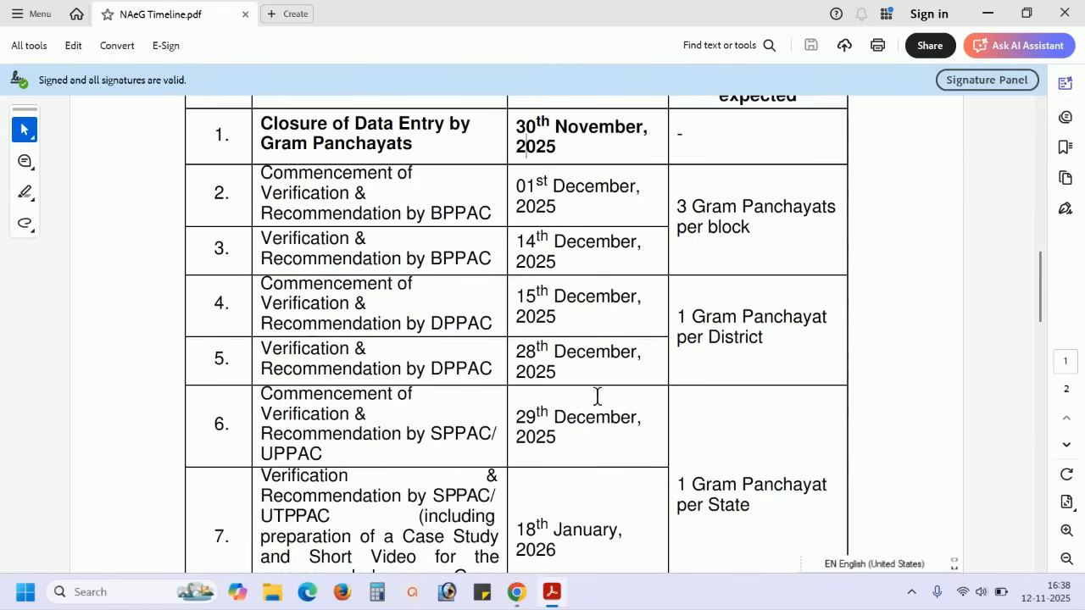
{"action": "scroll", "coordinate": [555, 427], "scroll_direction": "up", "scroll_amount": 8}
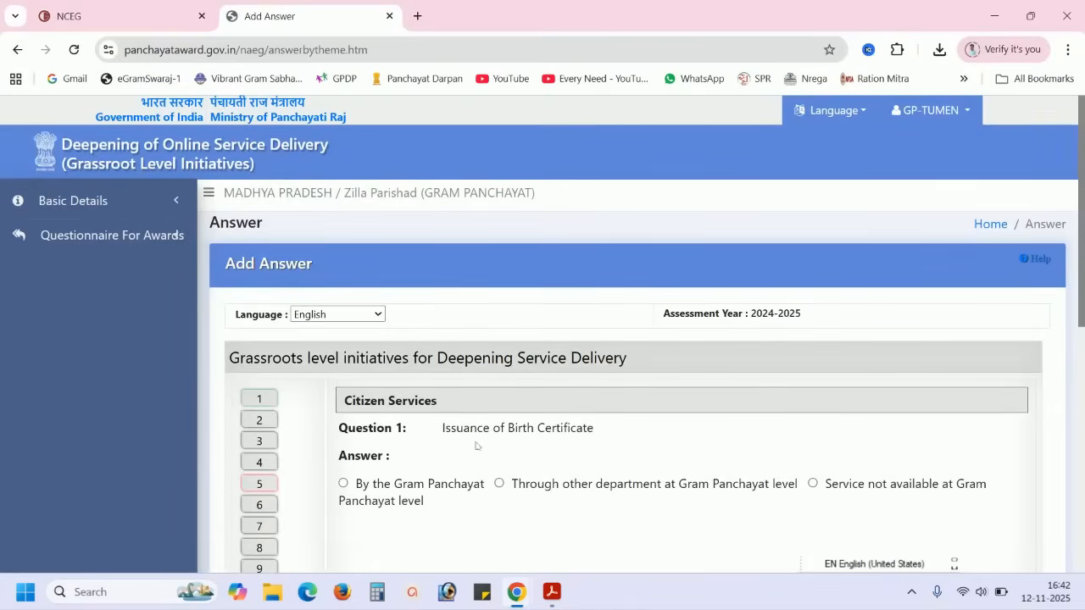
In the browser questionnaire, answer question 1 on issuance of the Birth Certificate with By the Gram Panchayat.
{"action": "left_click_drag", "start_coordinate": [442, 428], "coordinate": [593, 429]}
{"action": "left_click", "coordinate": [547, 429]}
{"action": "left_click", "coordinate": [344, 484]}
{"action": "scroll", "coordinate": [509, 465], "scroll_direction": "down", "scroll_amount": 3}
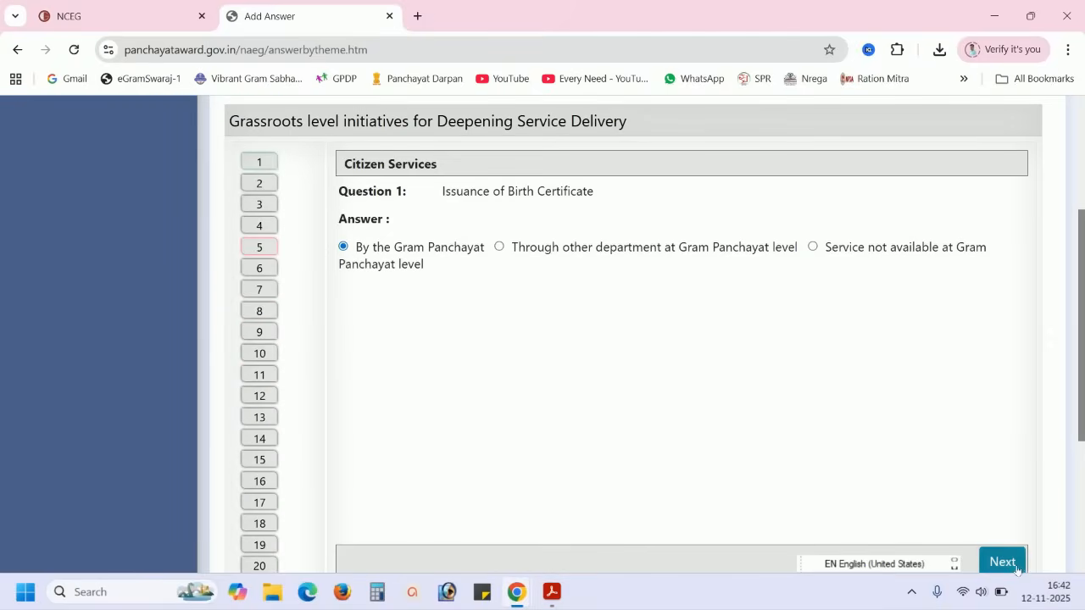
{"action": "left_click", "coordinate": [264, 188]}
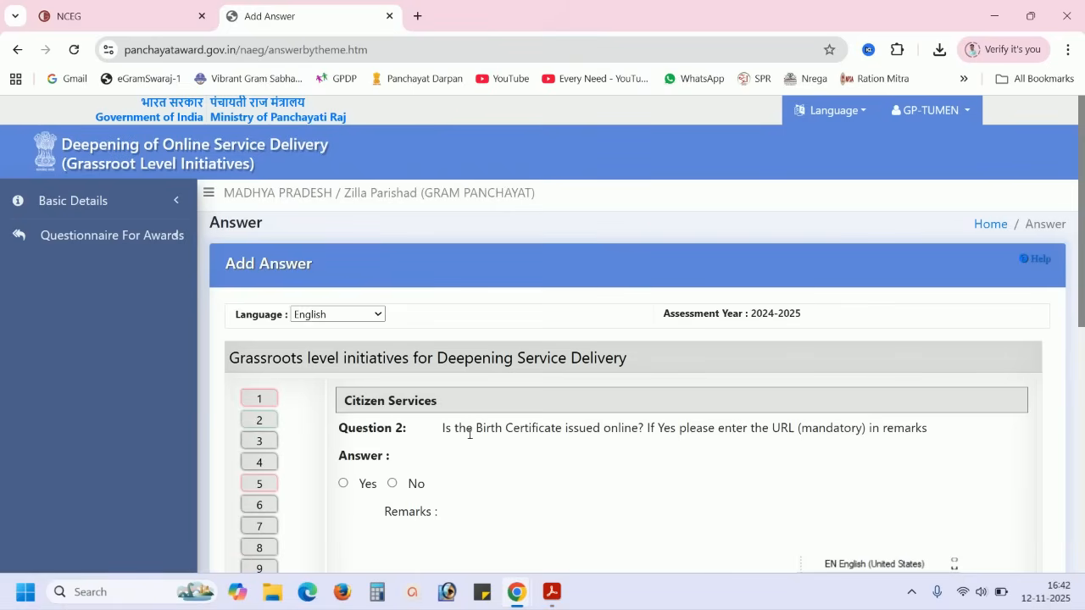
{"action": "left_click", "coordinate": [342, 483]}
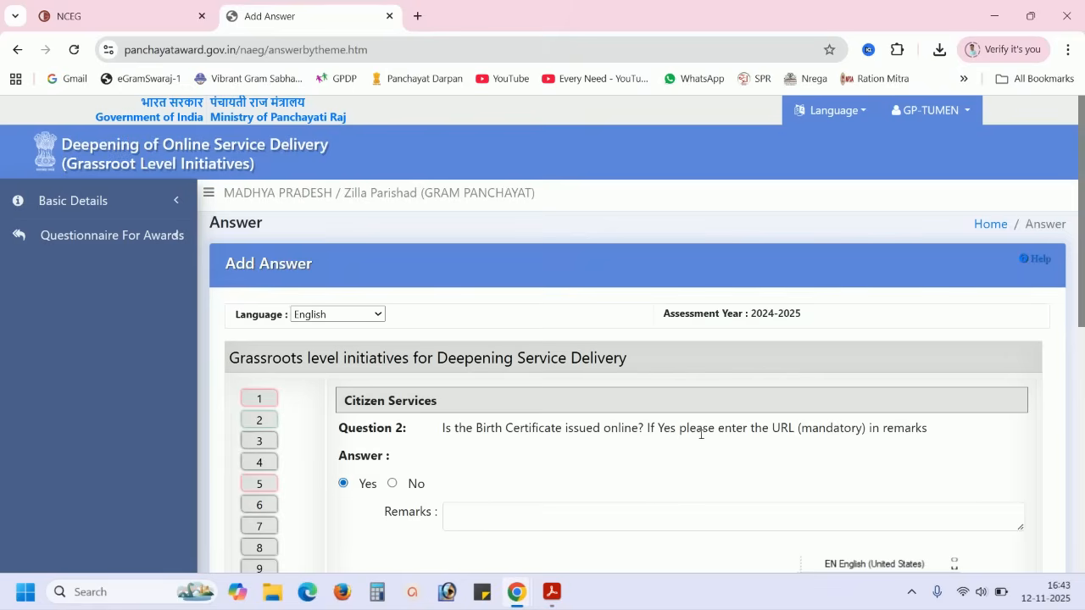
{"action": "left_click_drag", "start_coordinate": [653, 426], "coordinate": [915, 428]}
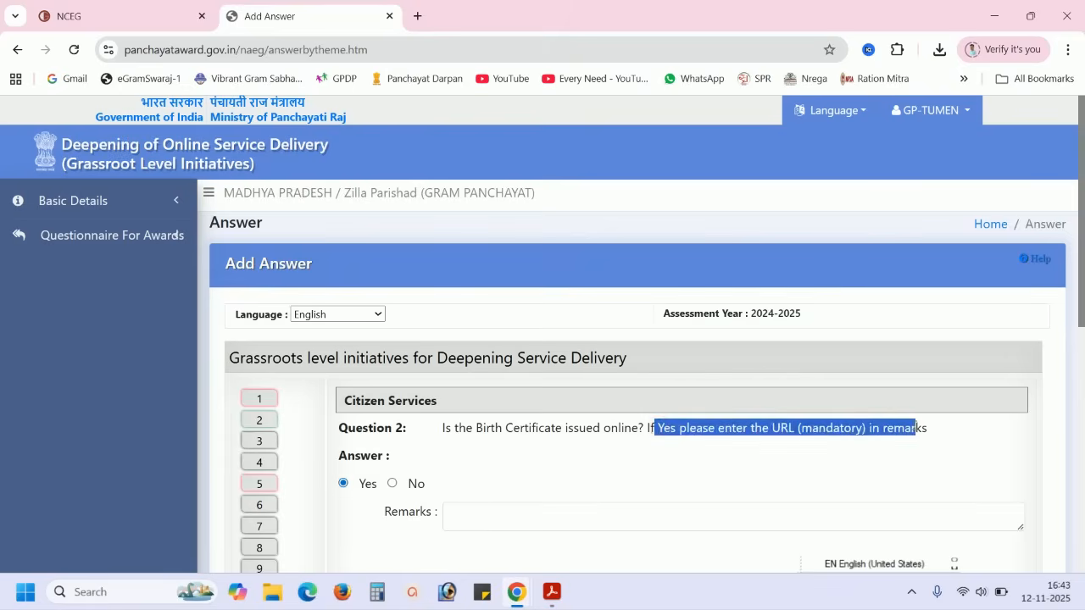
{"action": "left_click", "coordinate": [847, 418]}
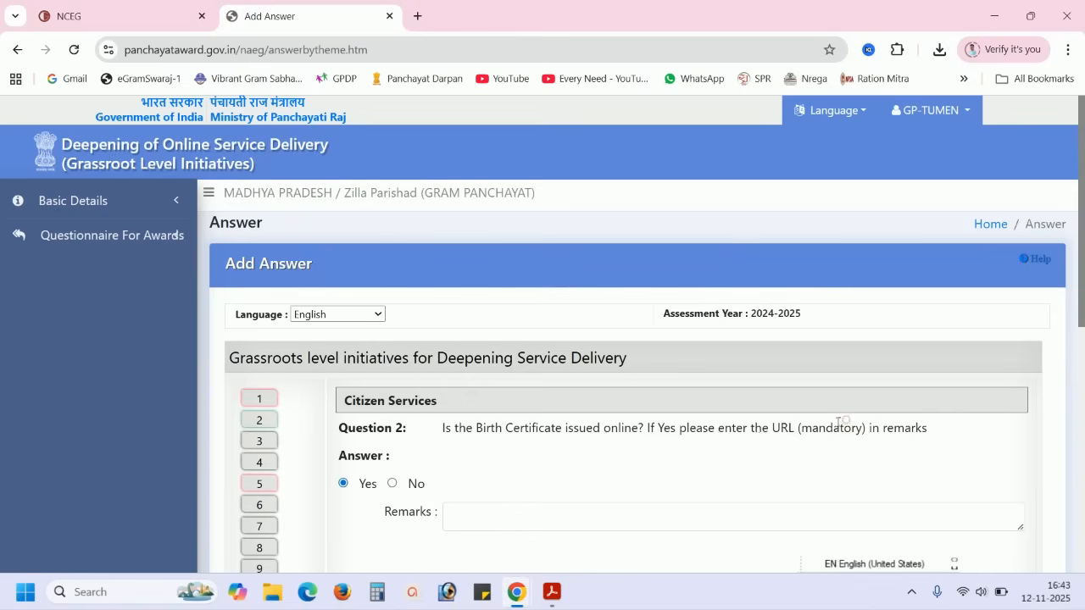
{"action": "left_click", "coordinate": [499, 513]}
{"action": "type", "text": "https://dc.crsorgi.gov.in/"}
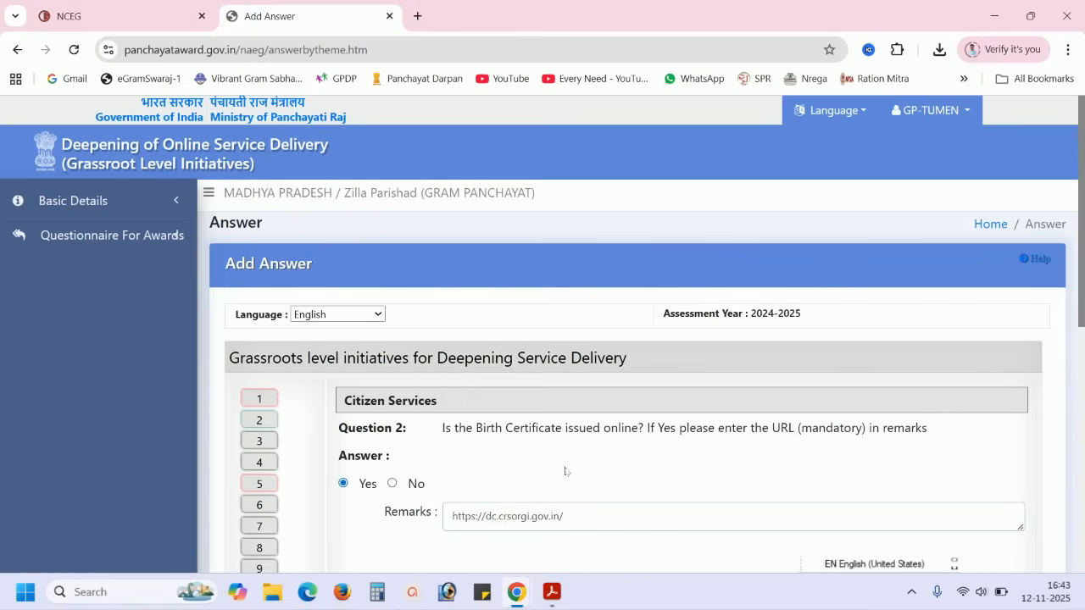
Answer question 3 on issuance of the Death Certificate with By the Gram Panchayat.
{"action": "left_click", "coordinate": [259, 442]}
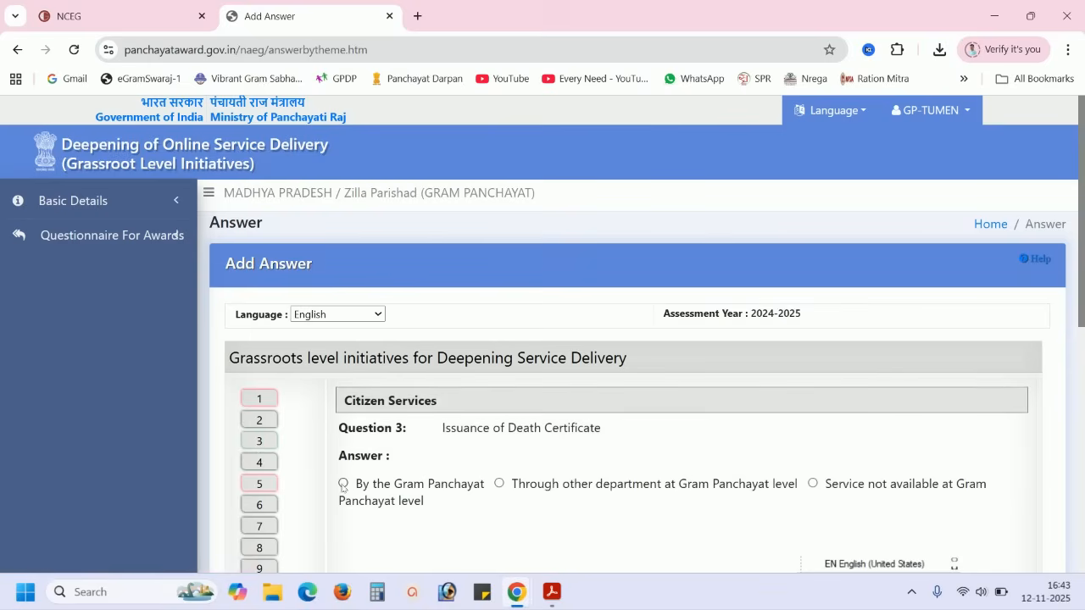
{"action": "left_click", "coordinate": [343, 484]}
{"action": "scroll", "coordinate": [358, 488], "scroll_direction": "down", "scroll_amount": 4}
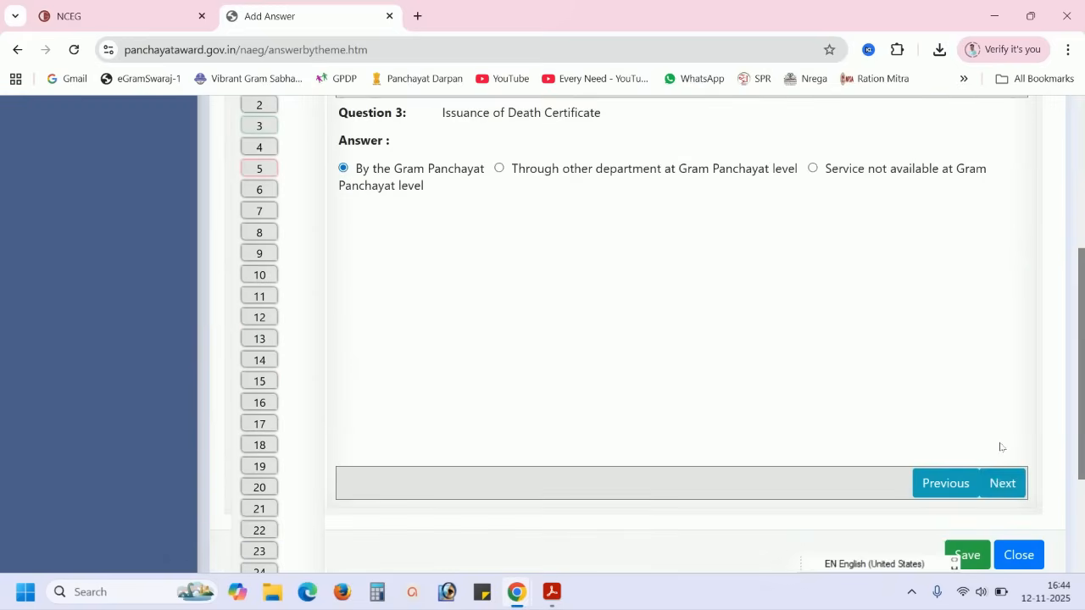
{"action": "left_click", "coordinate": [1000, 482]}
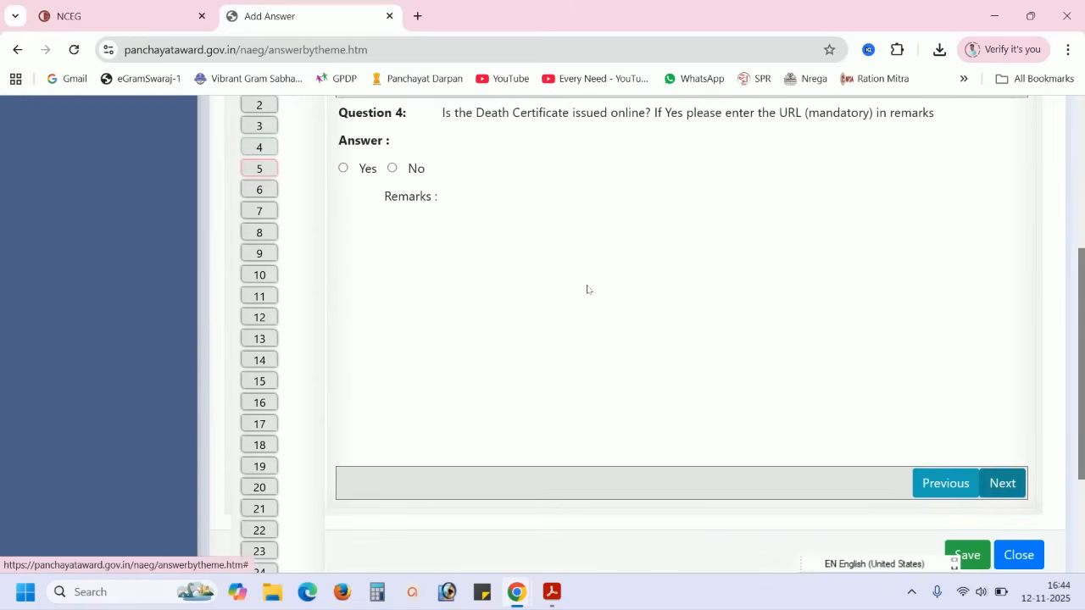
{"action": "scroll", "coordinate": [586, 288], "scroll_direction": "up", "scroll_amount": 2}
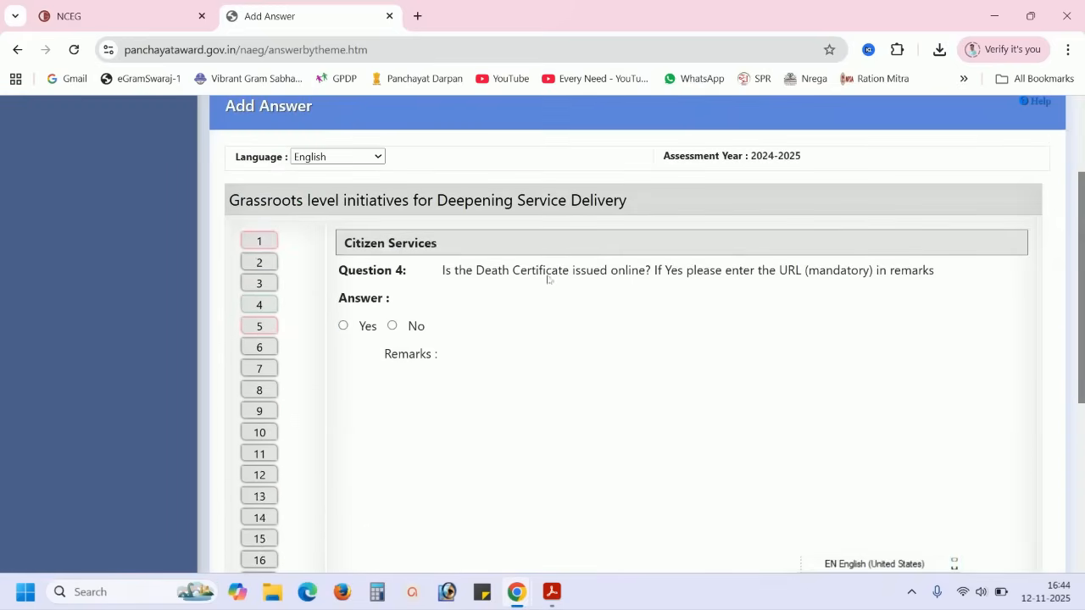
{"action": "left_click", "coordinate": [343, 325]}
{"action": "left_click", "coordinate": [454, 356]}
{"action": "type", "text": "https://dc.crsorgi.gov.in/"}
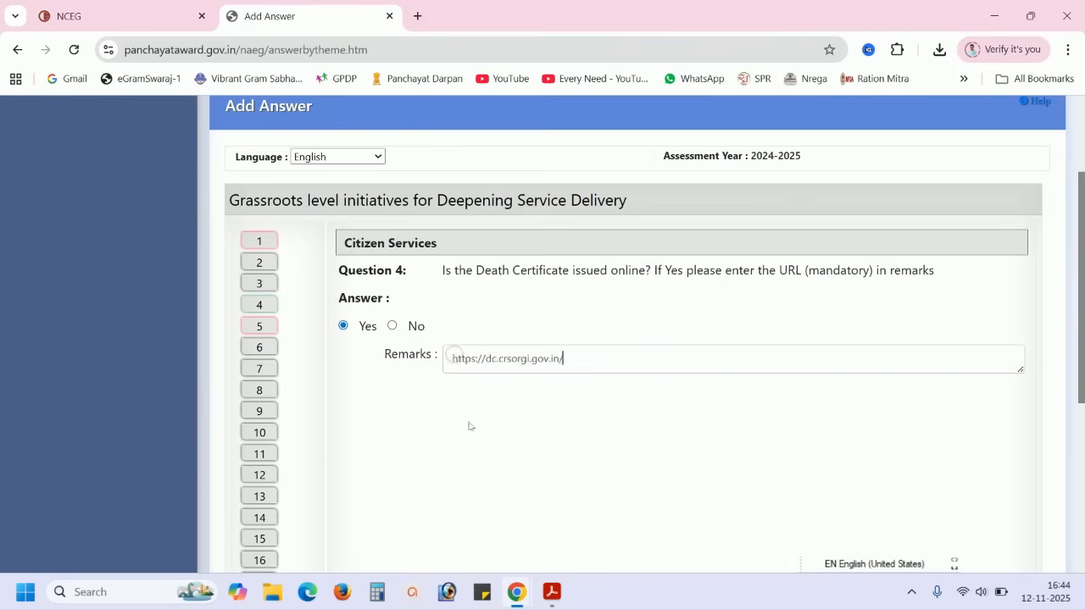
{"action": "scroll", "coordinate": [468, 421], "scroll_direction": "down", "scroll_amount": 2}
Answer question 5 on issuance of the Residence Certificate with Service not available at Gram Panchayat level and proceed to question 6.
{"action": "left_click", "coordinate": [1002, 483]}
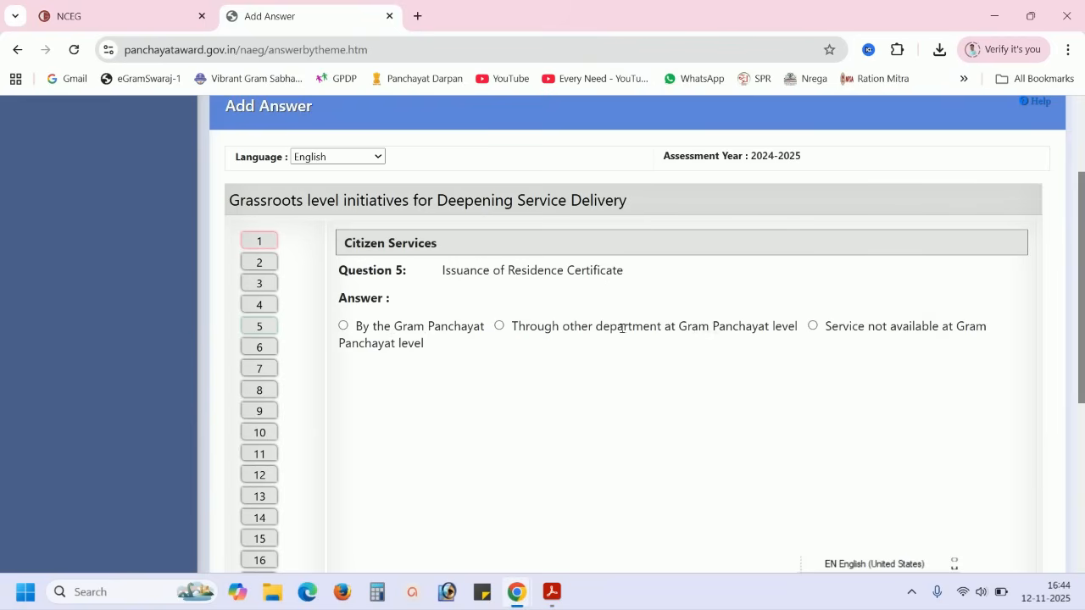
{"action": "left_click_drag", "start_coordinate": [543, 327], "coordinate": [662, 326]}
{"action": "left_click", "coordinate": [548, 325]}
{"action": "left_click_drag", "start_coordinate": [507, 270], "coordinate": [624, 270]}
{"action": "left_click", "coordinate": [593, 270]}
{"action": "left_click", "coordinate": [812, 325]}
{"action": "scroll", "coordinate": [722, 363], "scroll_direction": "down", "scroll_amount": 3}
{"action": "scroll", "coordinate": [722, 363], "scroll_direction": "down", "scroll_amount": 1}
{"action": "left_click", "coordinate": [1003, 325]}
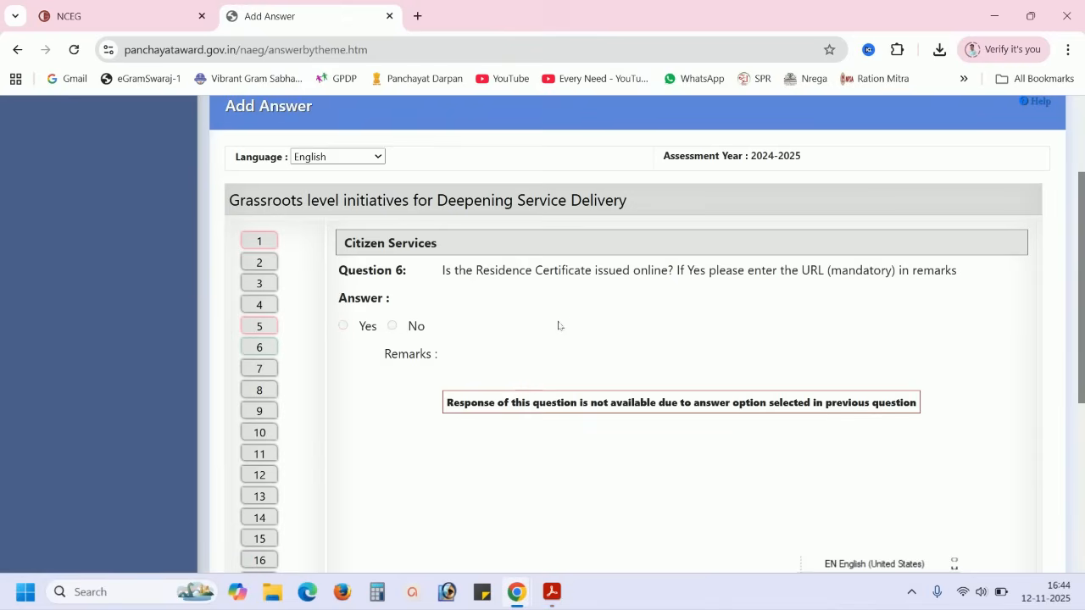
Skip to question 7, answer issuance of the Marriage Certificate with By the Gram Panchayat, and open question 8.
{"action": "left_click", "coordinate": [258, 369]}
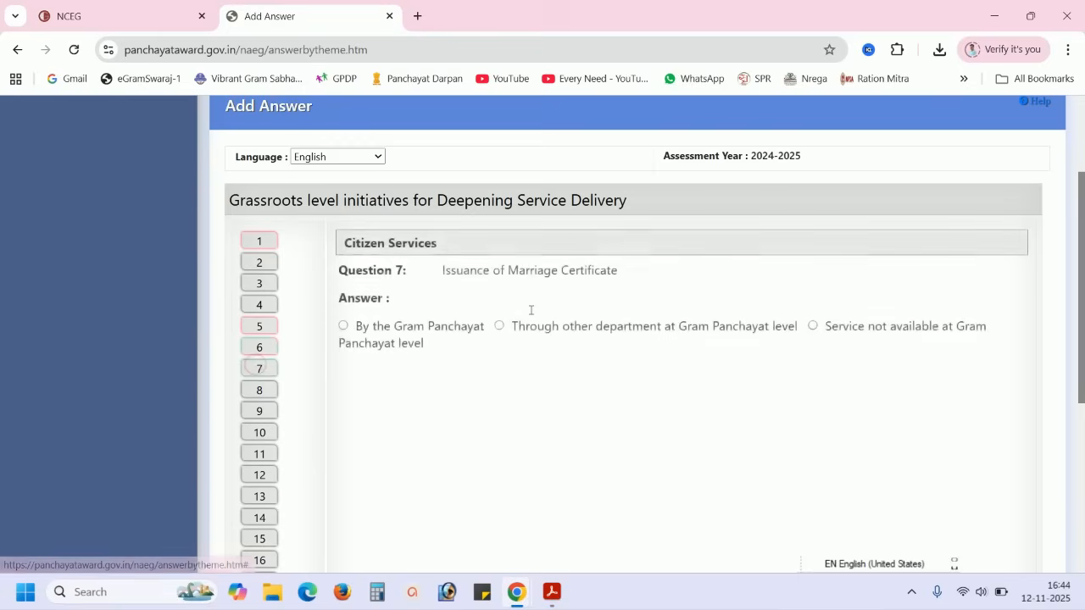
{"action": "left_click_drag", "start_coordinate": [439, 277], "coordinate": [625, 281]}
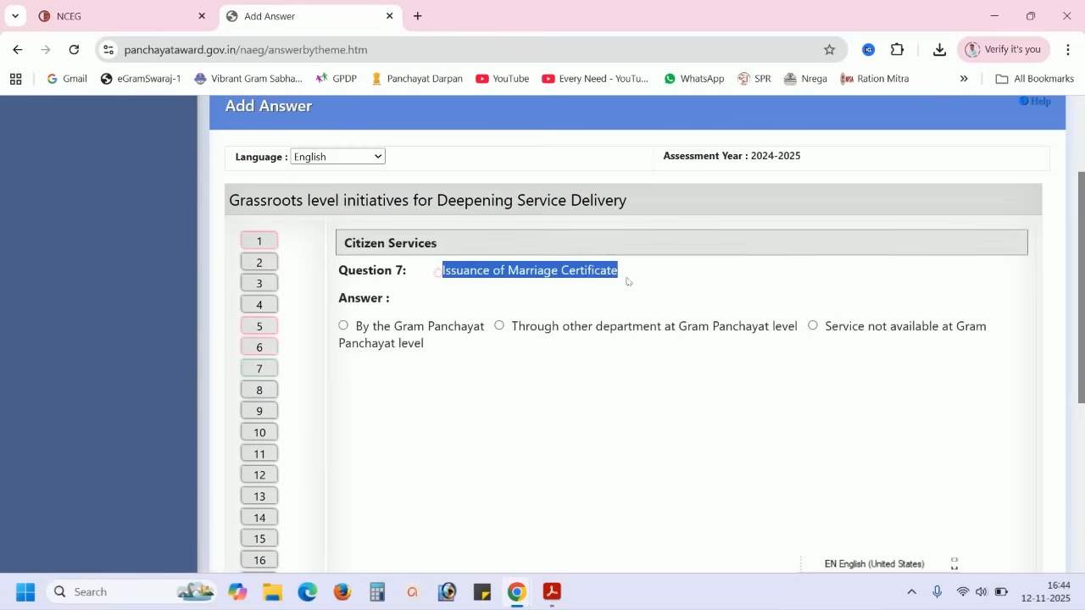
{"action": "left_click", "coordinate": [338, 325]}
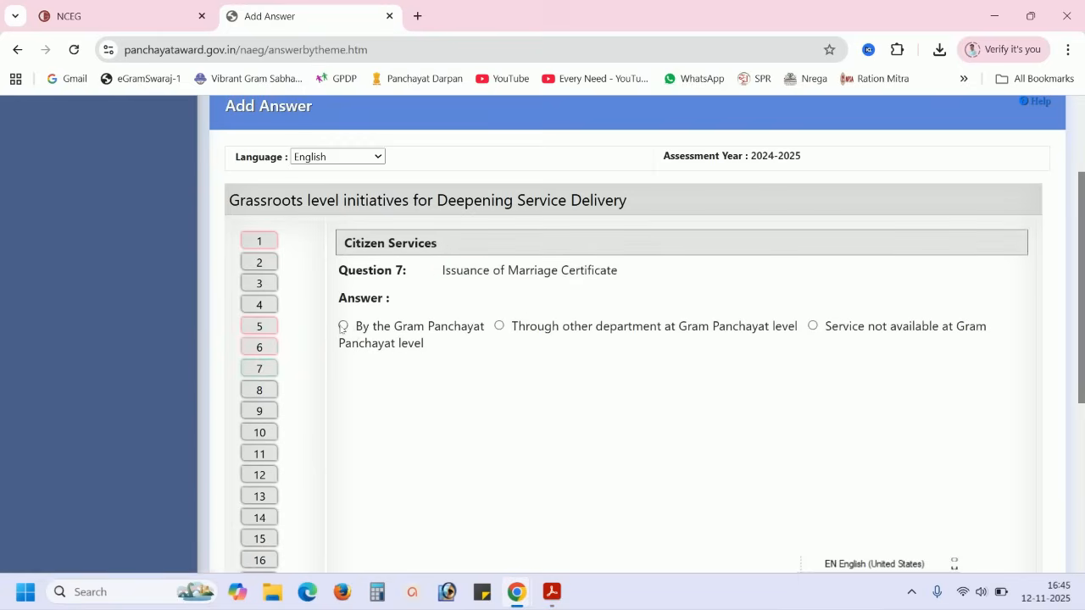
{"action": "left_click", "coordinate": [342, 326]}
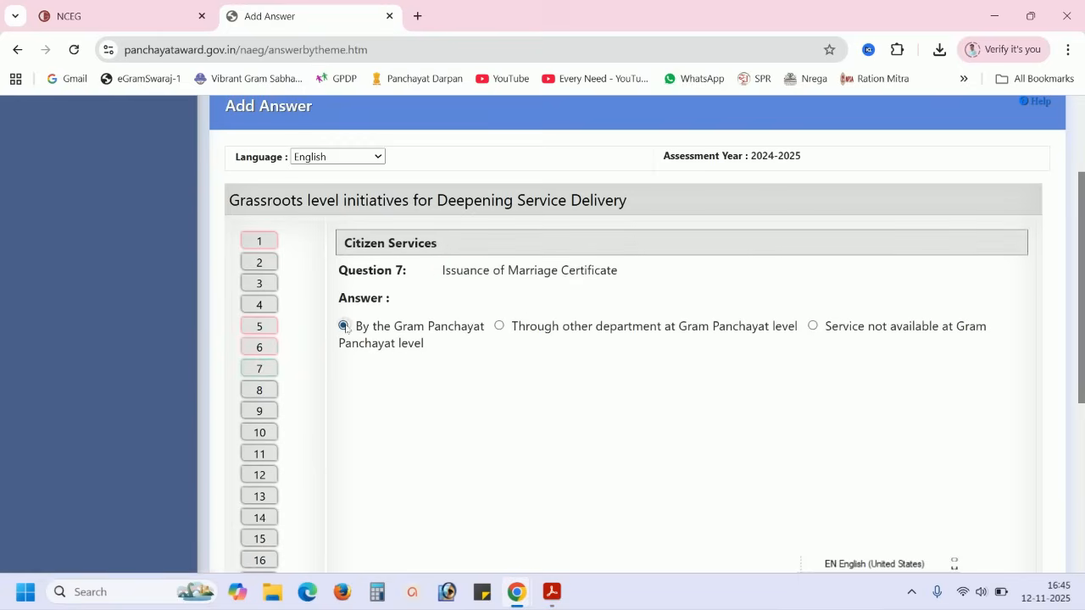
{"action": "left_click", "coordinate": [259, 391]}
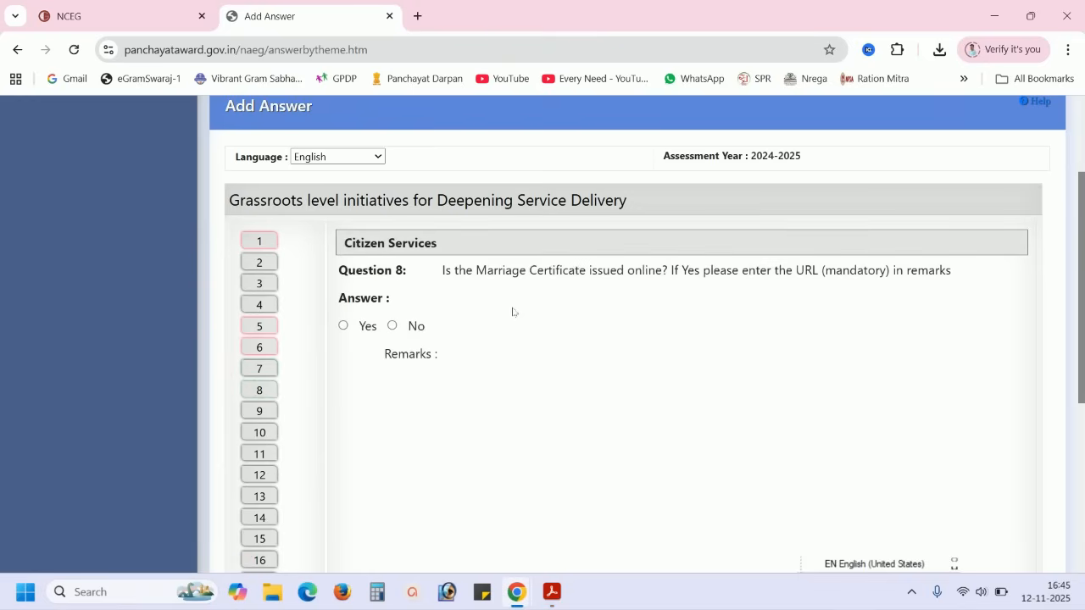
{"action": "left_click_drag", "start_coordinate": [480, 269], "coordinate": [637, 271]}
{"action": "left_click", "coordinate": [637, 271]}
{"action": "left_click", "coordinate": [343, 326]}
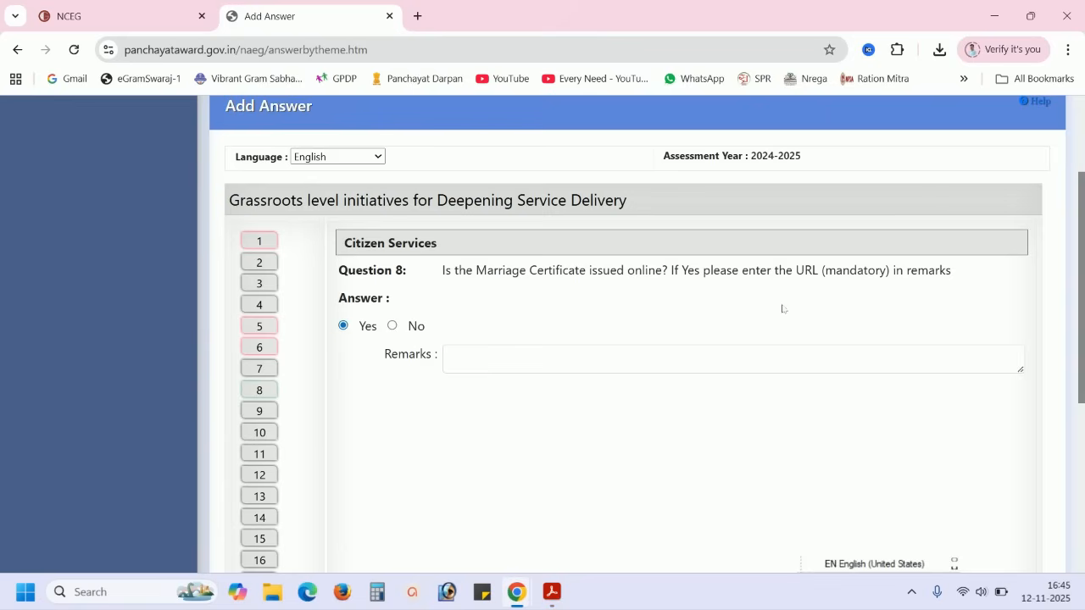
{"action": "left_click", "coordinate": [493, 349]}
{"action": "type", "text": "https://mpedistrict.gov.in/"}
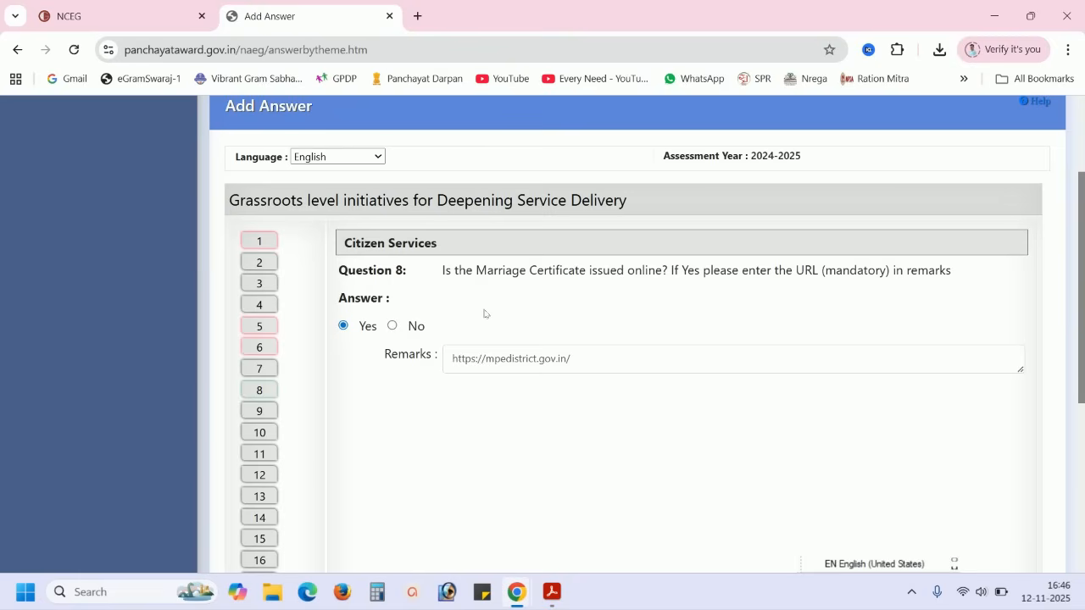
{"action": "left_click", "coordinate": [259, 411]}
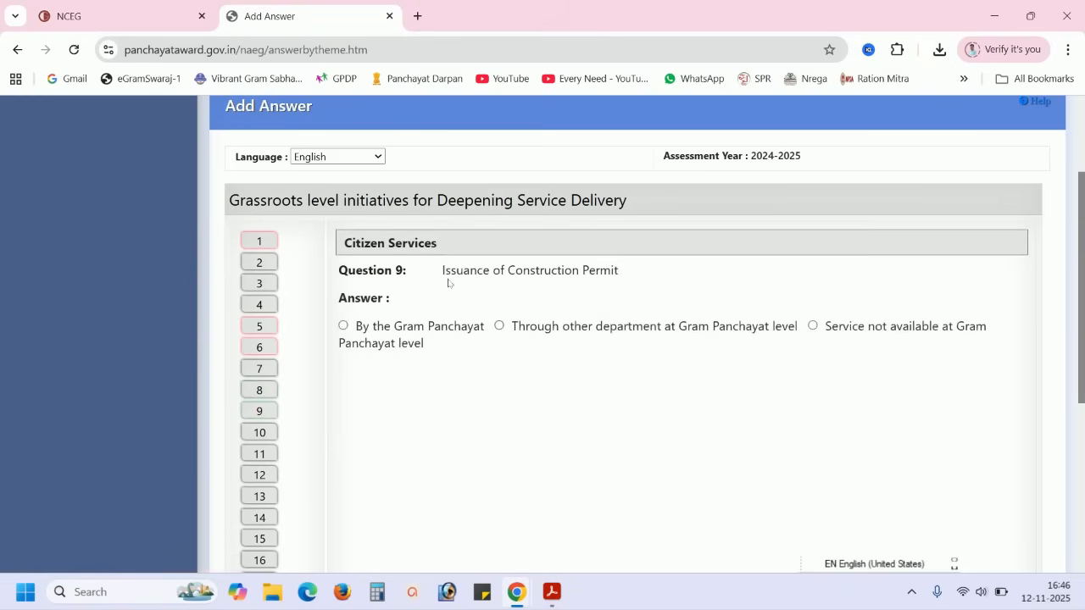
Answer question 9 on issuance of the Construction Permit with By the Gram Panchayat and proceed to question 10.
{"action": "left_click_drag", "start_coordinate": [443, 273], "coordinate": [627, 270]}
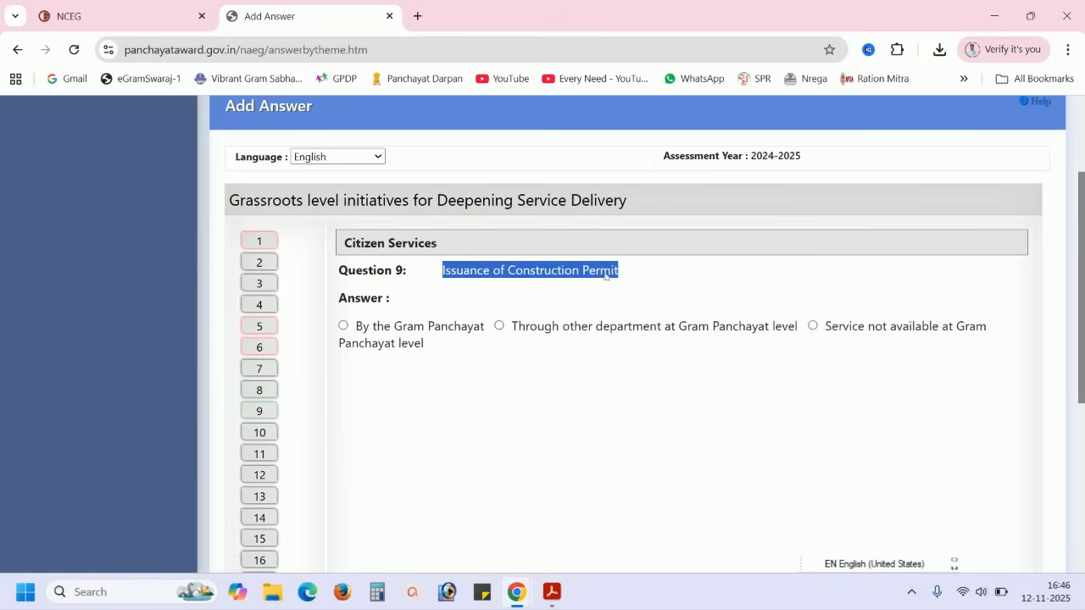
{"action": "left_click_drag", "start_coordinate": [507, 271], "coordinate": [573, 271]}
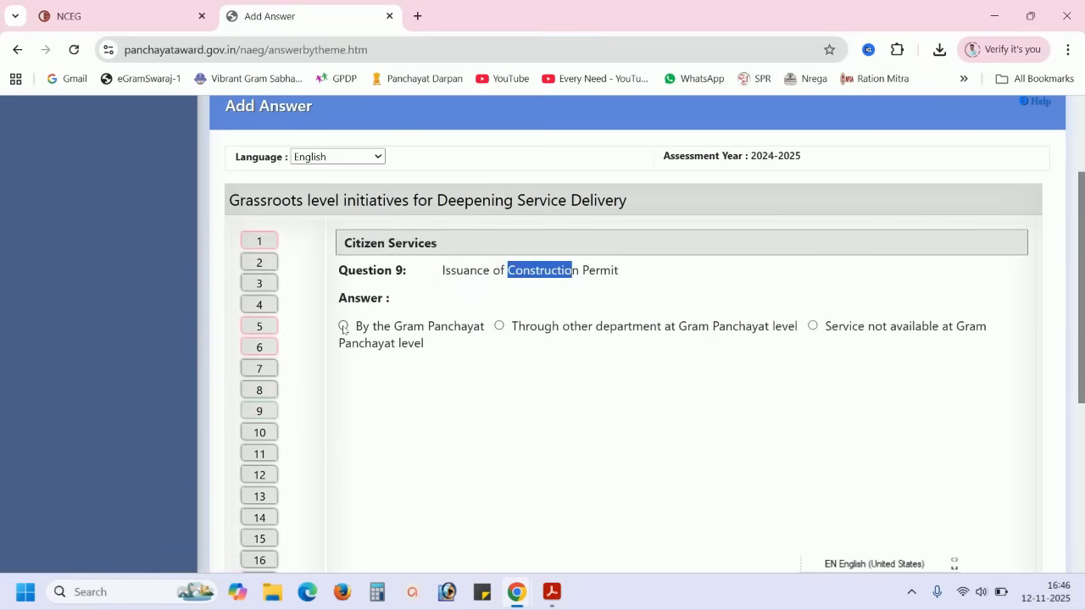
{"action": "scroll", "coordinate": [343, 329], "scroll_direction": "down", "scroll_amount": 5}
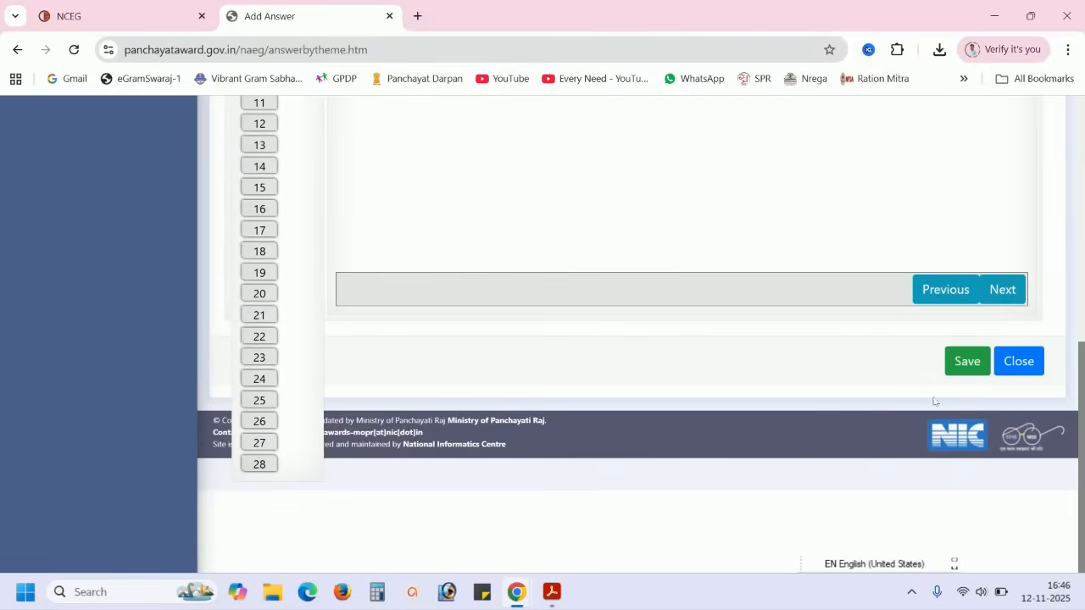
{"action": "left_click", "coordinate": [1003, 288]}
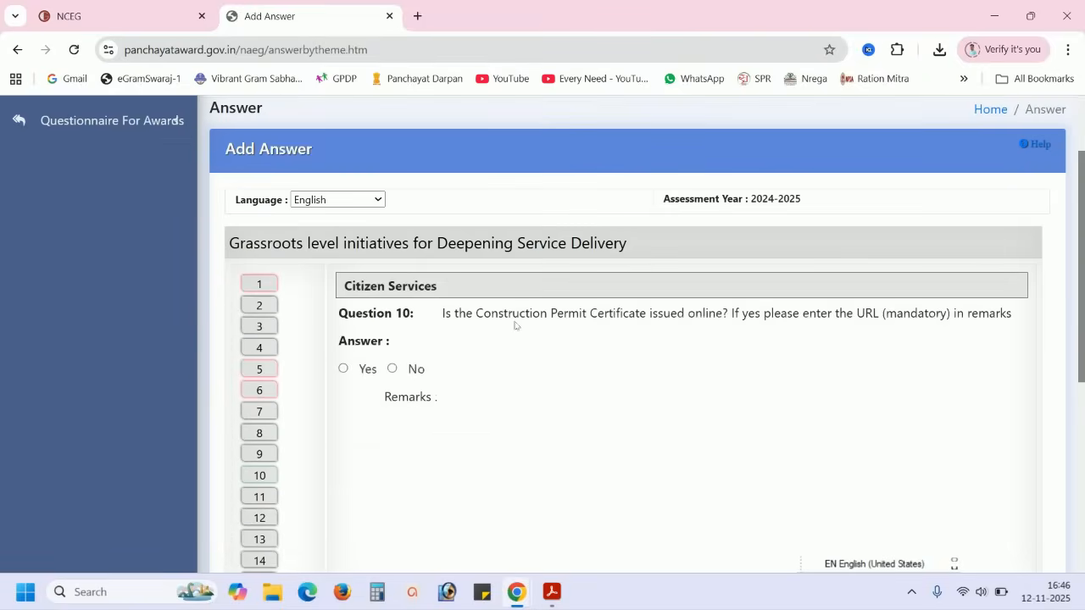
{"action": "left_click_drag", "start_coordinate": [548, 322], "coordinate": [687, 322]}
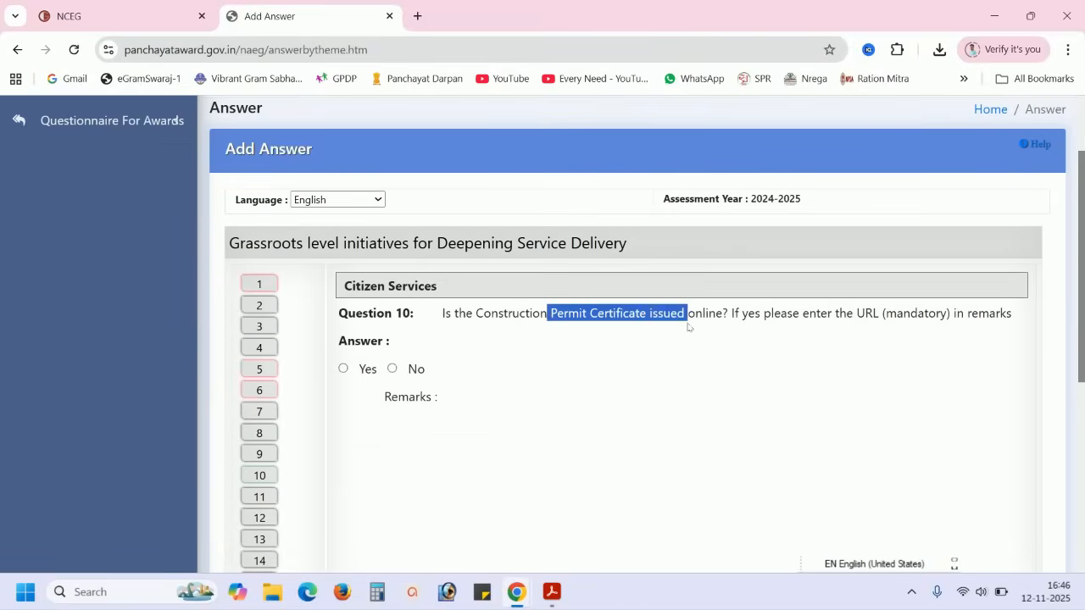
{"action": "left_click", "coordinate": [666, 313]}
{"action": "left_click", "coordinate": [343, 368]}
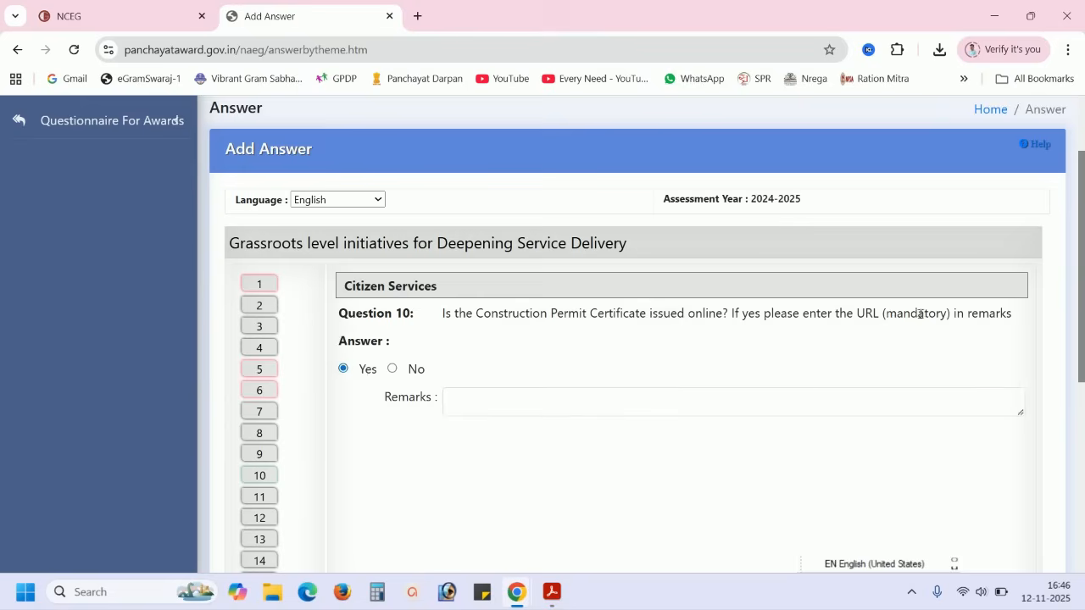
{"action": "type", "text": "https://mppanchayatdarpan.gov.in/"}
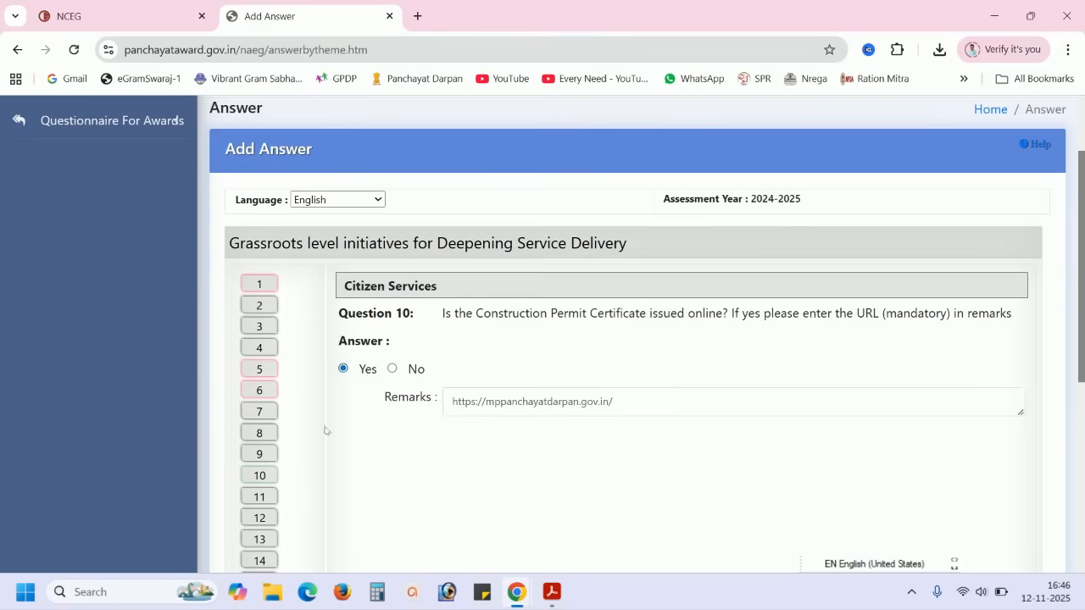
{"action": "left_click", "coordinate": [260, 497]}
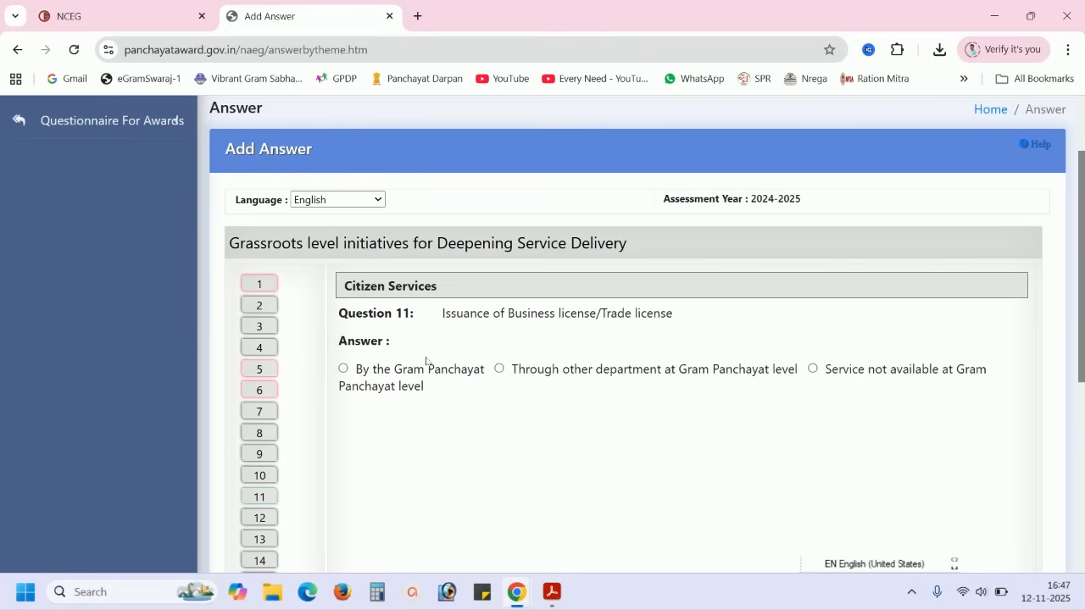
Answer question 11 on the Business/Trade license with Service not available at Gram Panchayat level and skip past question 12 to question 13.
{"action": "left_click", "coordinate": [814, 370]}
{"action": "left_click", "coordinate": [259, 518]}
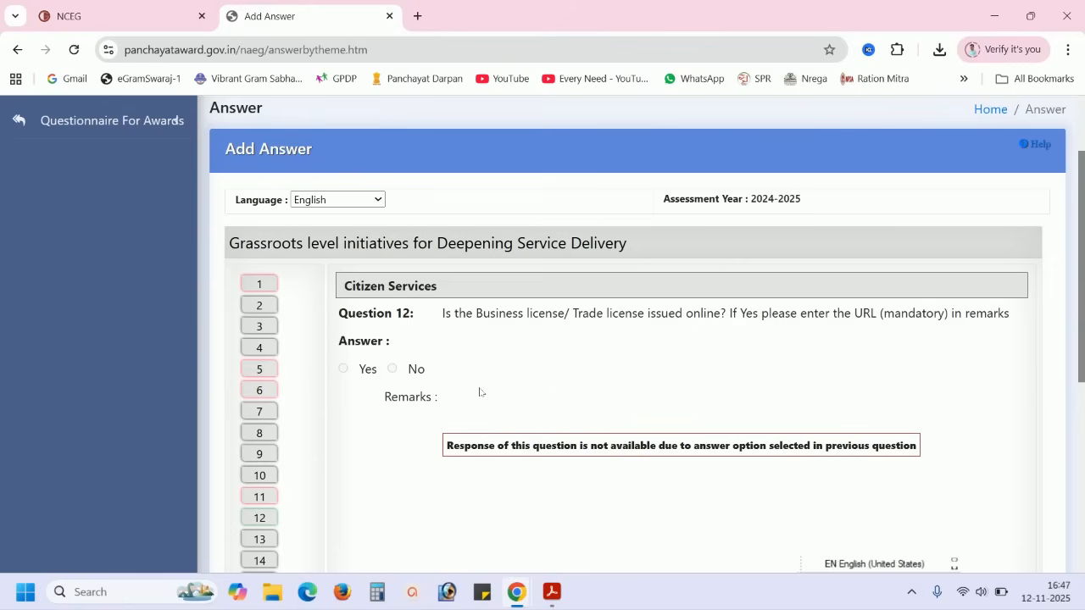
{"action": "left_click", "coordinate": [259, 539]}
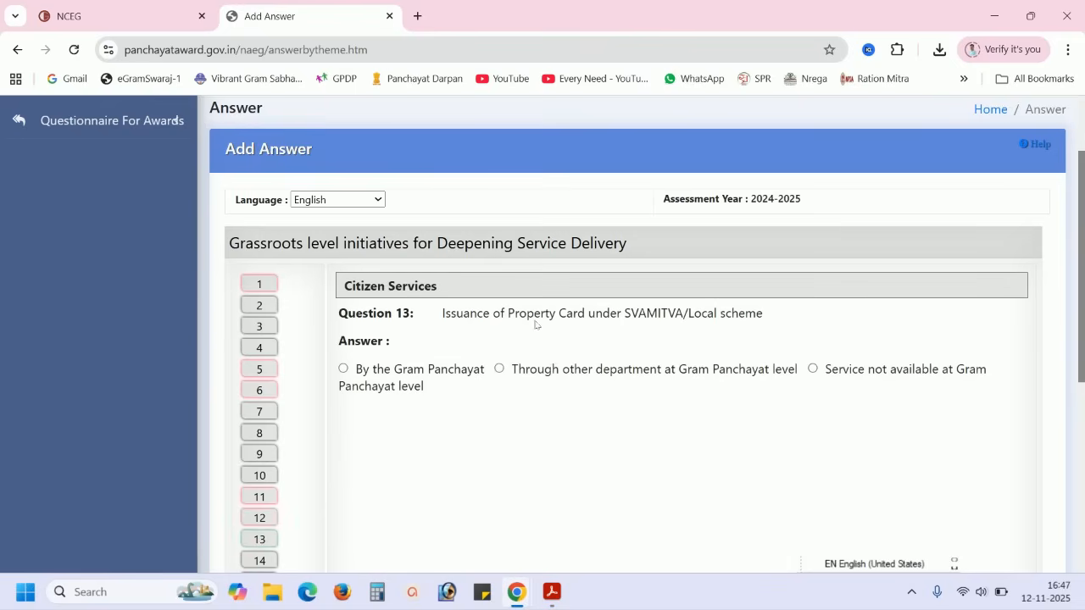
Answer question 13 on issuance of the SVAMITVA Property Card with Through other department at Gram Panchayat level and open question 14.
{"action": "left_click_drag", "start_coordinate": [521, 313], "coordinate": [657, 314]}
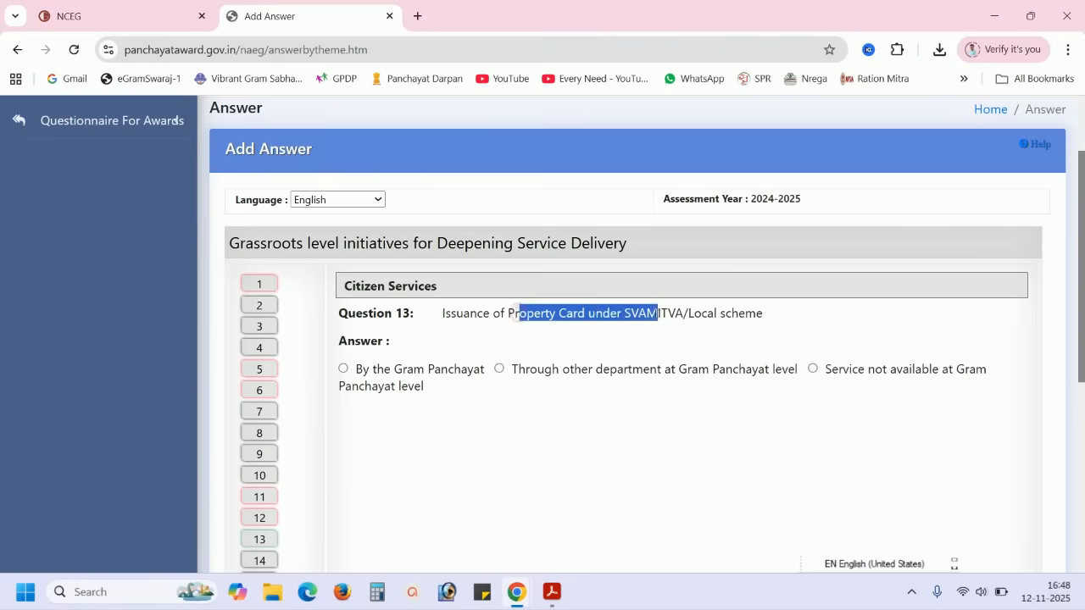
{"action": "left_click", "coordinate": [656, 314]}
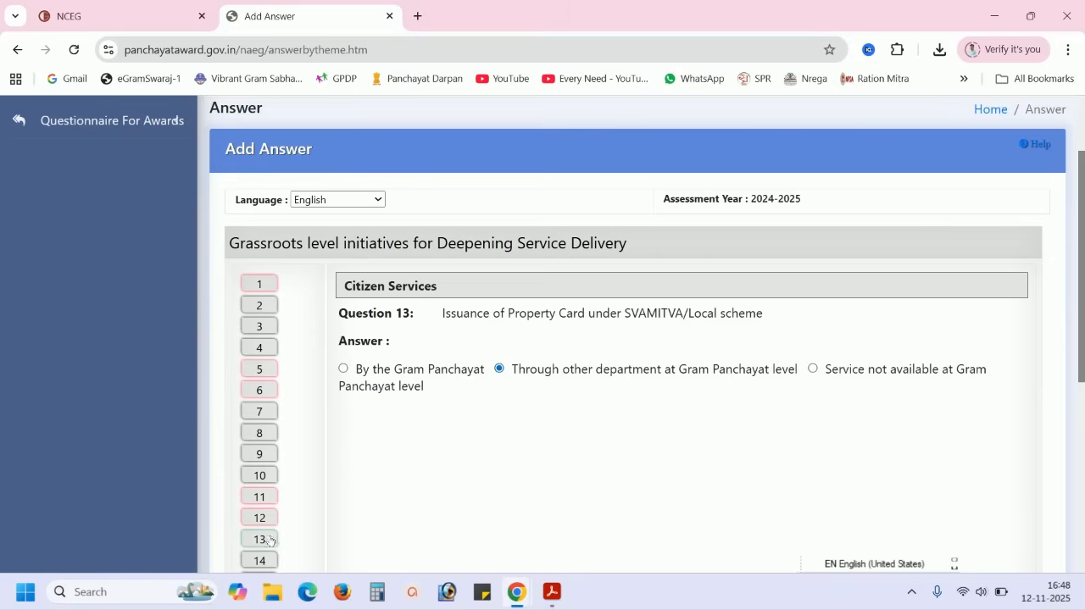
{"action": "left_click", "coordinate": [260, 560]}
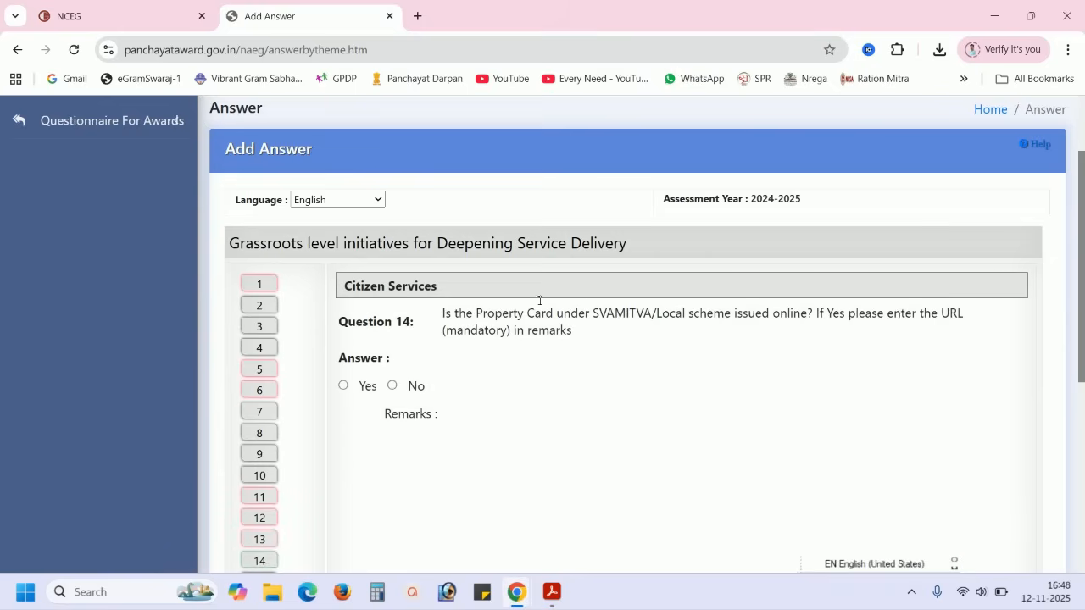
{"action": "left_click", "coordinate": [343, 386]}
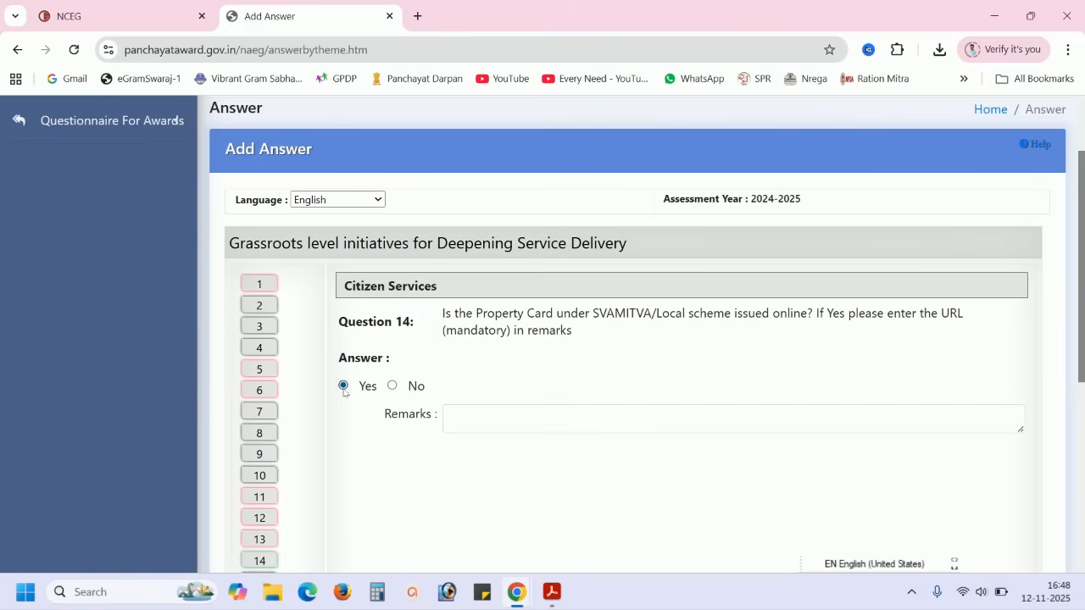
{"action": "left_click", "coordinate": [490, 417]}
{"action": "type", "text": "https://svamitva.nic.in/"}
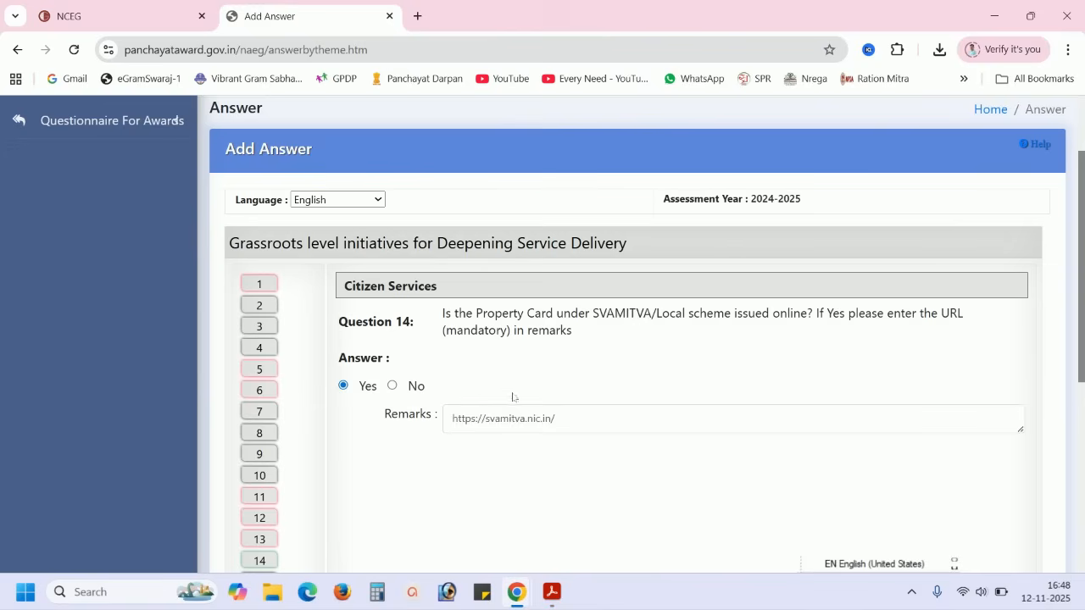
{"action": "scroll", "coordinate": [479, 449], "scroll_direction": "down", "scroll_amount": 3}
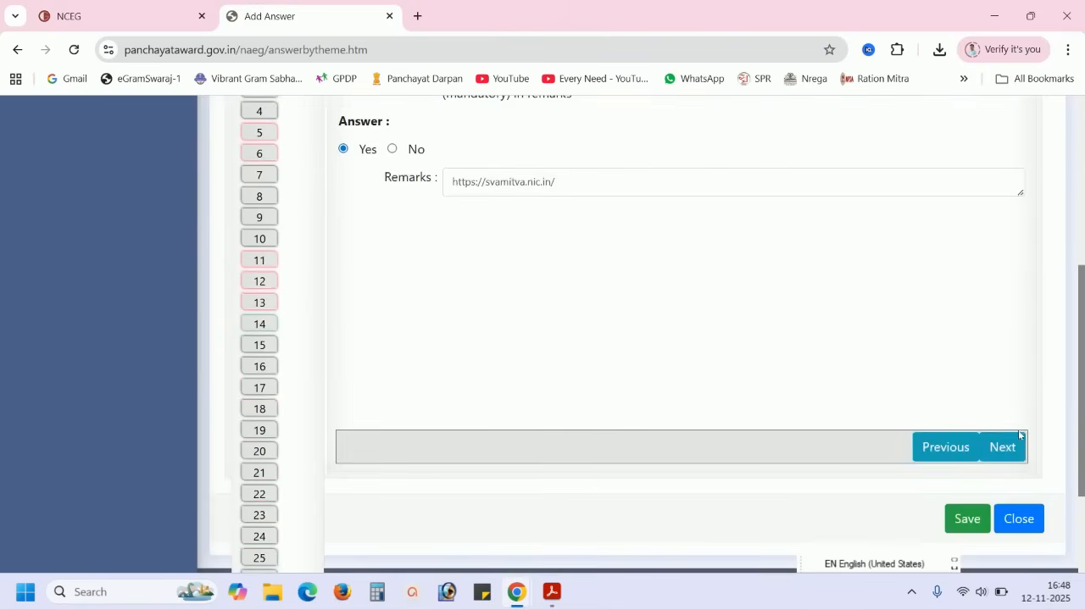
{"action": "left_click", "coordinate": [1002, 446]}
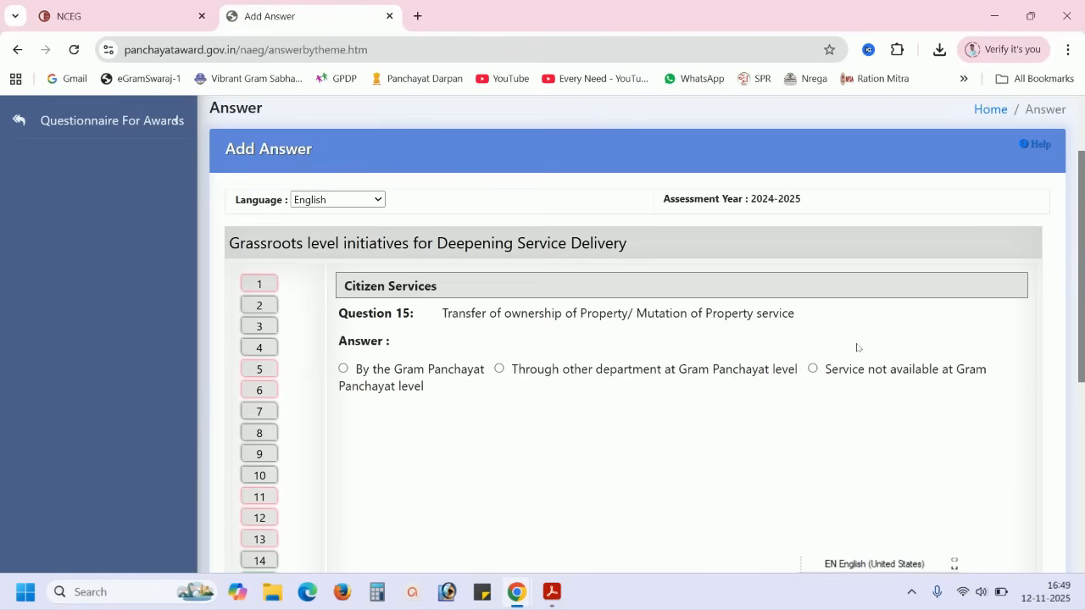
Answer question 15 on property ownership transfer/mutation with Service not available at Gram Panchayat level and skip past question 16 to question 17.
{"action": "left_click", "coordinate": [812, 370]}
{"action": "scroll", "coordinate": [431, 378], "scroll_direction": "down", "scroll_amount": 3}
{"action": "scroll", "coordinate": [421, 378], "scroll_direction": "up", "scroll_amount": 1}
{"action": "left_click", "coordinate": [1004, 563]}
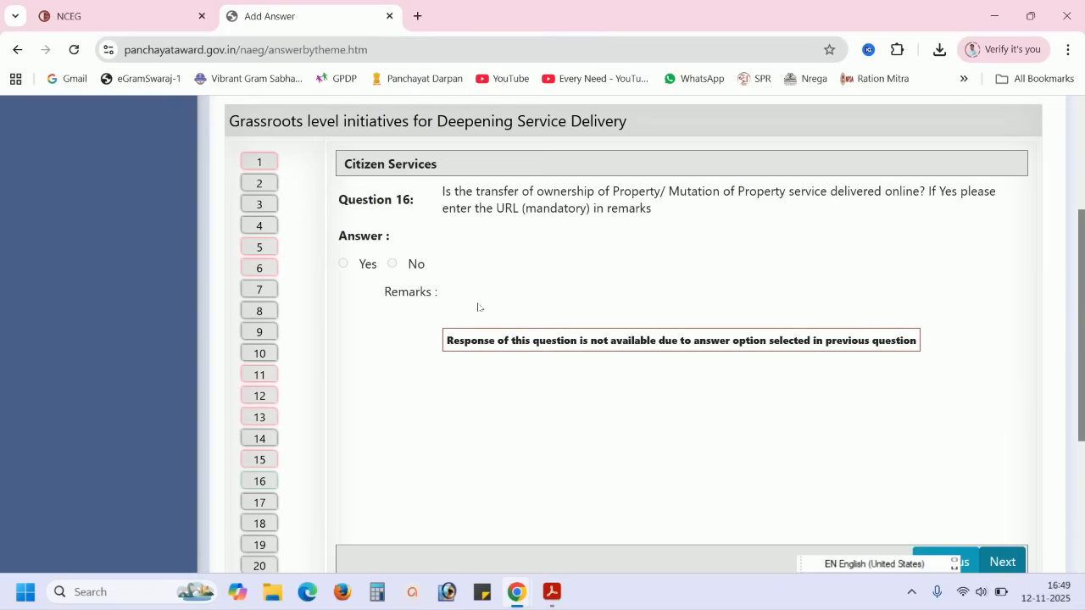
{"action": "left_click", "coordinate": [262, 505]}
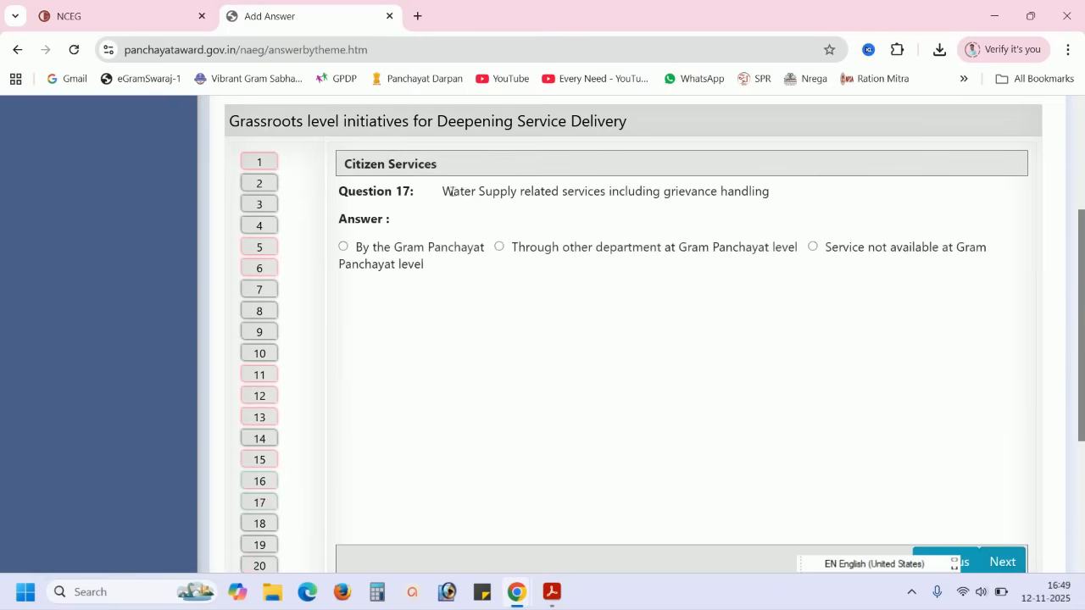
Answer question 17 on water supply services including grievance handling with By the Gram Panchayat and open question 18.
{"action": "left_click_drag", "start_coordinate": [442, 191], "coordinate": [521, 192]}
{"action": "left_click", "coordinate": [438, 191]}
{"action": "left_click_drag", "start_coordinate": [615, 190], "coordinate": [770, 192]}
{"action": "left_click", "coordinate": [680, 187]}
{"action": "left_click_drag", "start_coordinate": [443, 192], "coordinate": [574, 191]}
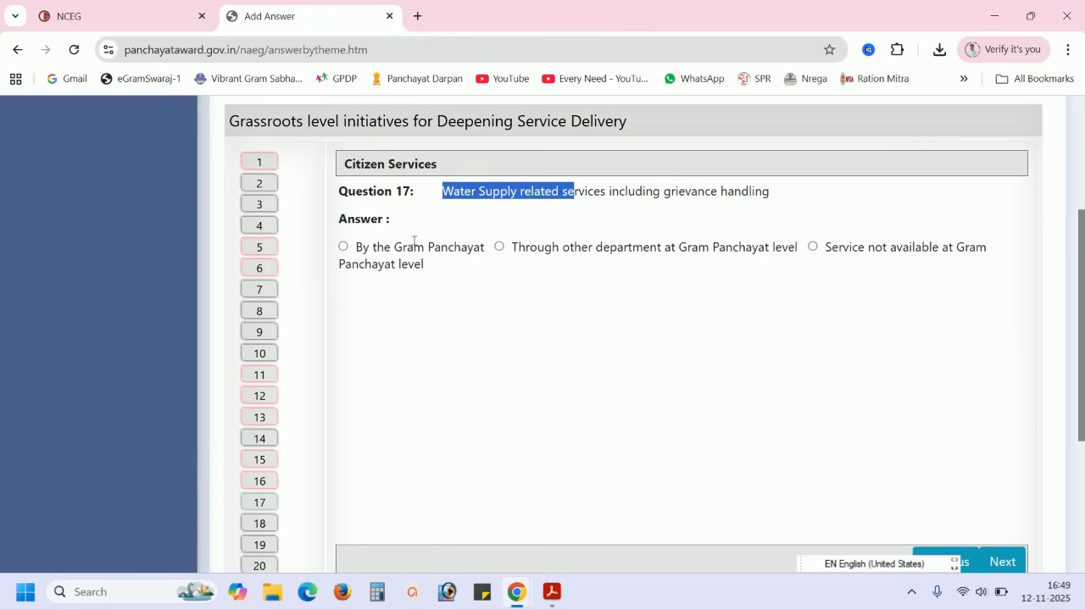
{"action": "left_click", "coordinate": [603, 187]}
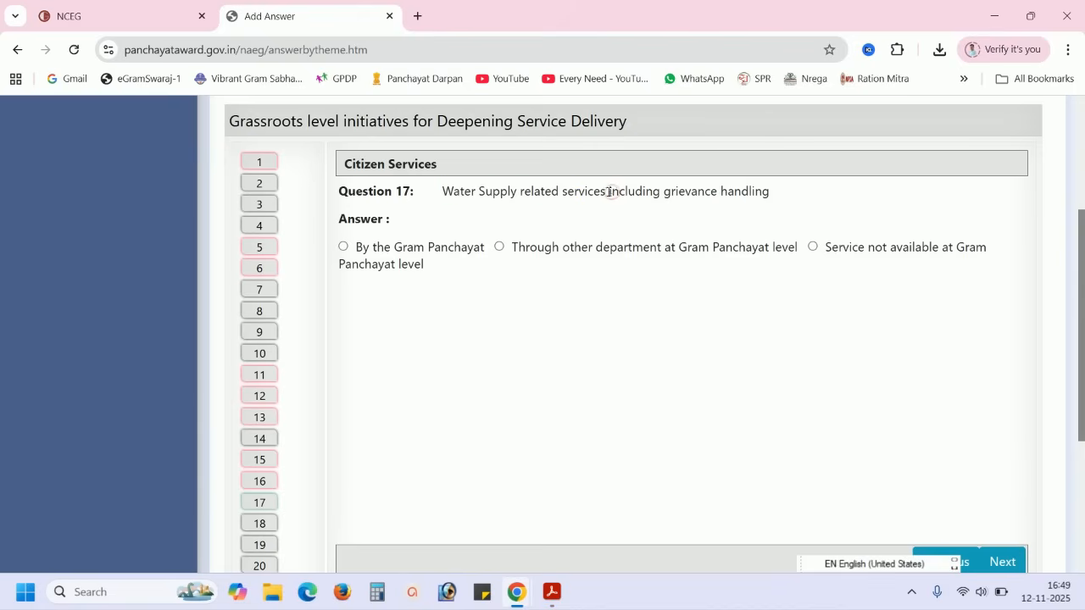
{"action": "left_click_drag", "start_coordinate": [594, 190], "coordinate": [778, 191]}
{"action": "left_click", "coordinate": [741, 190]}
{"action": "left_click_drag", "start_coordinate": [444, 197], "coordinate": [769, 213]}
{"action": "left_click", "coordinate": [438, 208]}
{"action": "left_click", "coordinate": [343, 246]}
{"action": "left_click", "coordinate": [261, 524]}
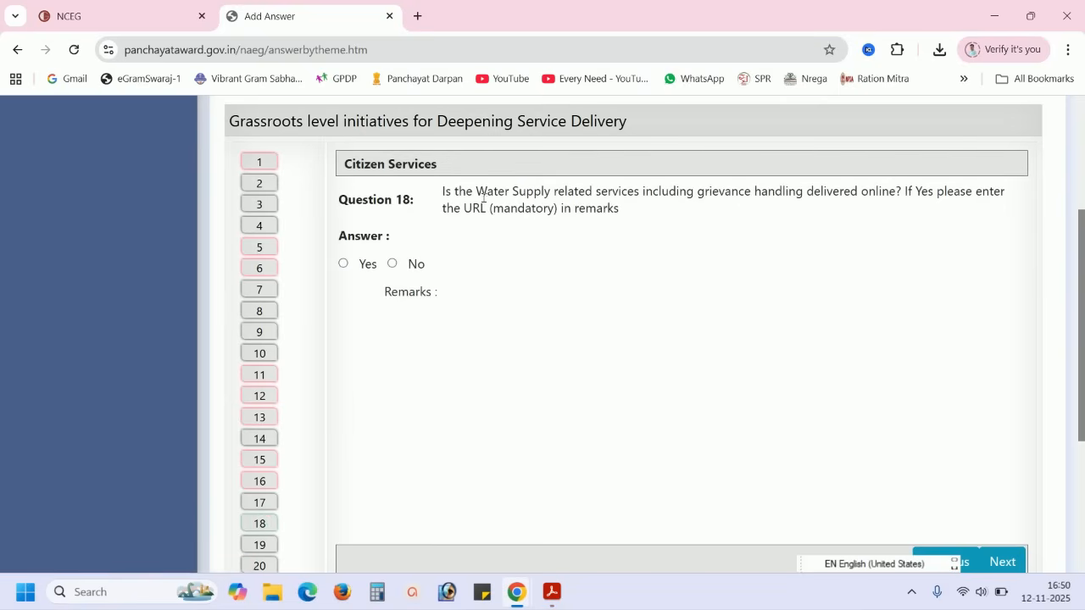
{"action": "left_click_drag", "start_coordinate": [477, 192], "coordinate": [676, 191]}
{"action": "double_click", "coordinate": [670, 192]}
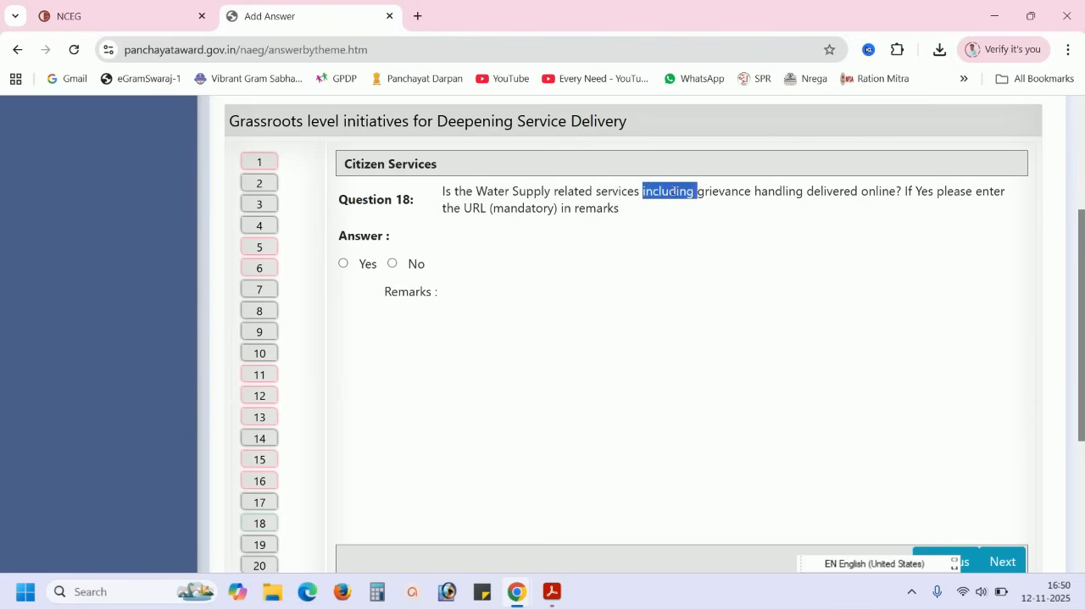
{"action": "left_click", "coordinate": [343, 263]}
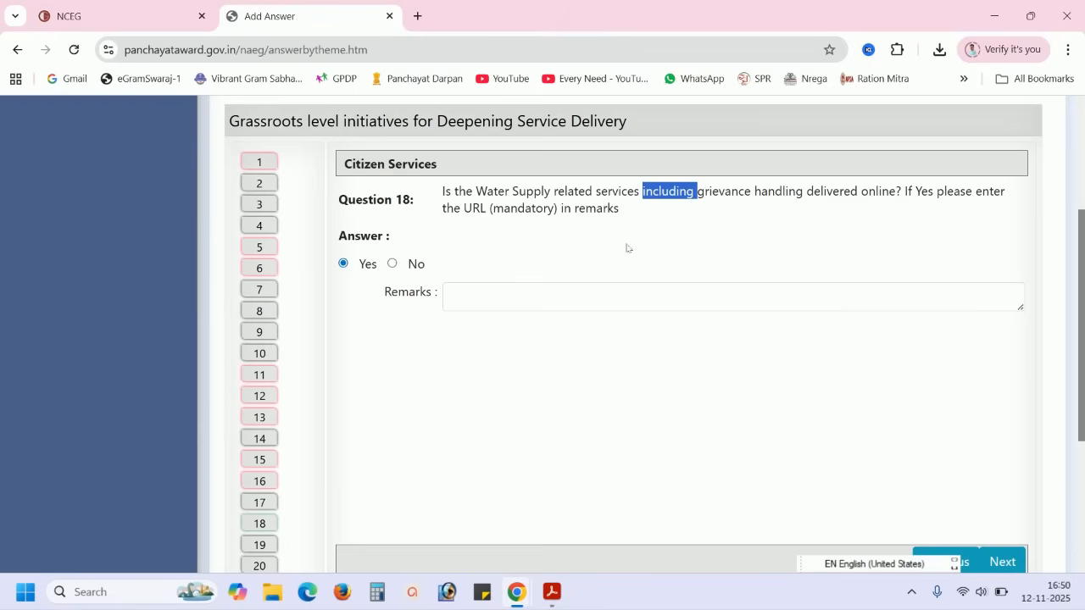
{"action": "left_click", "coordinate": [473, 302]}
{"action": "type", "text": "https://mppanchayatdarpan.gov.in/"}
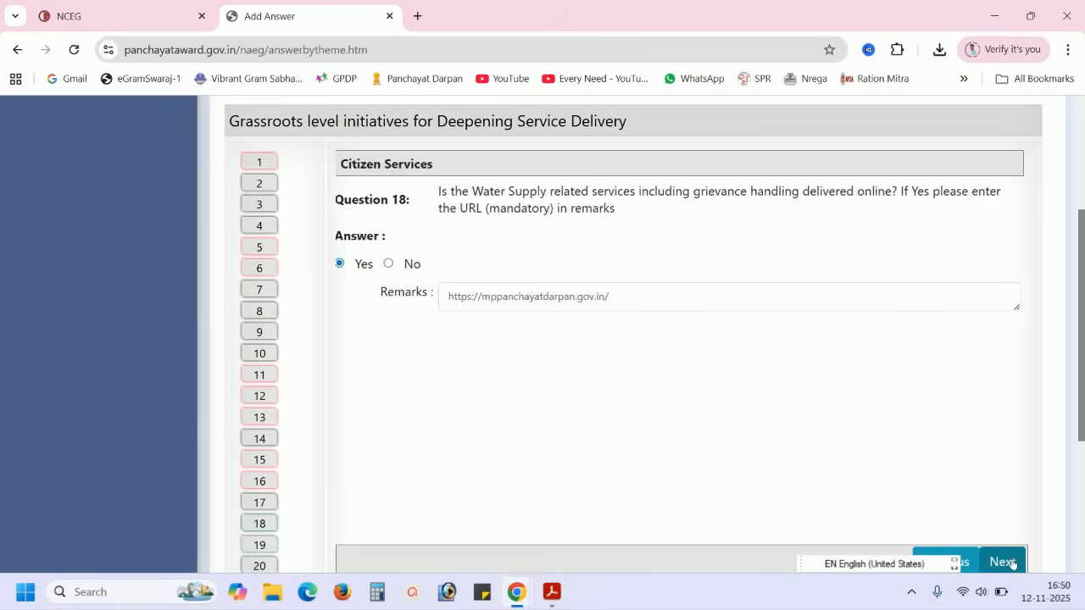
{"action": "left_click", "coordinate": [1005, 562]}
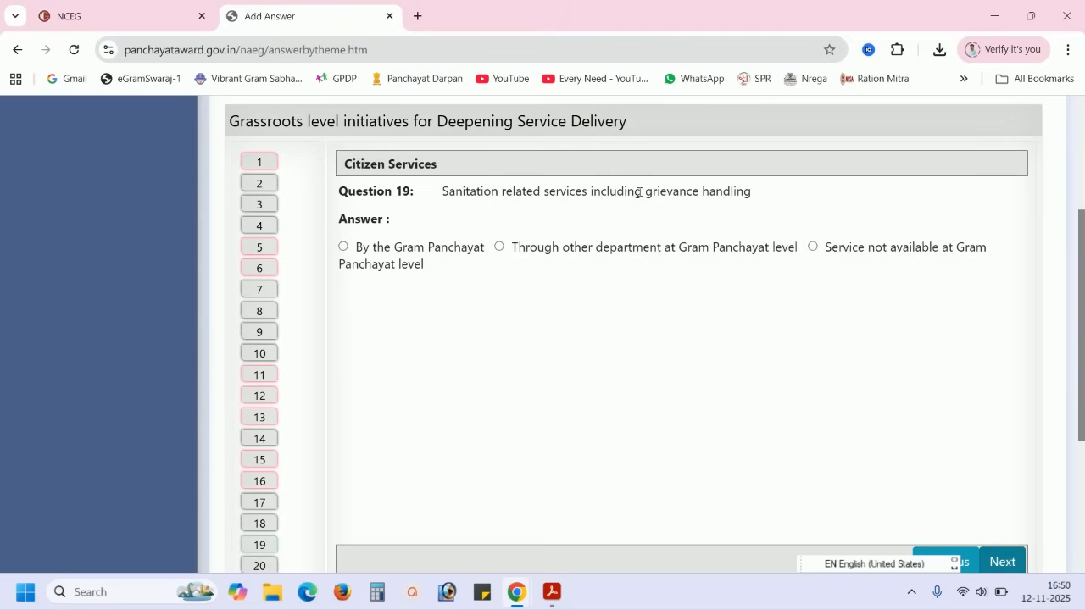
{"action": "left_click", "coordinate": [343, 247]}
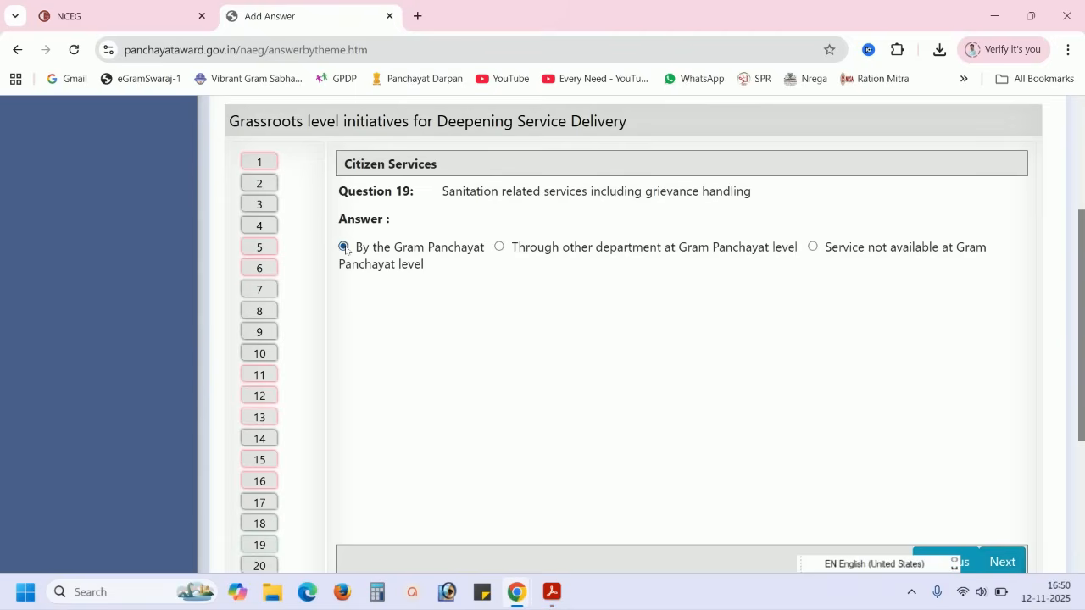
{"action": "left_click", "coordinate": [1002, 562]}
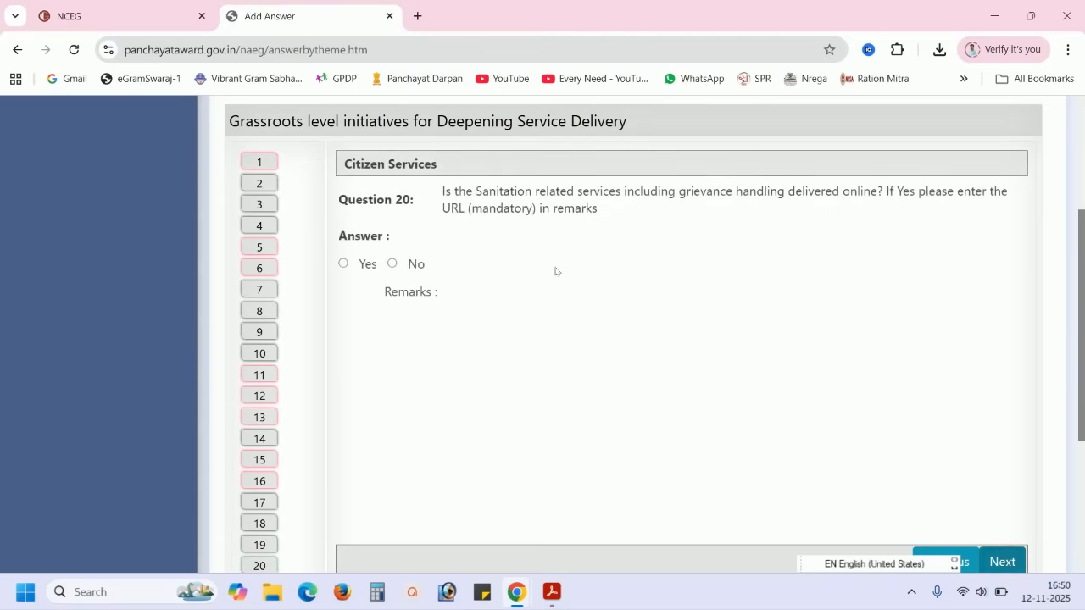
{"action": "left_click", "coordinate": [343, 263]}
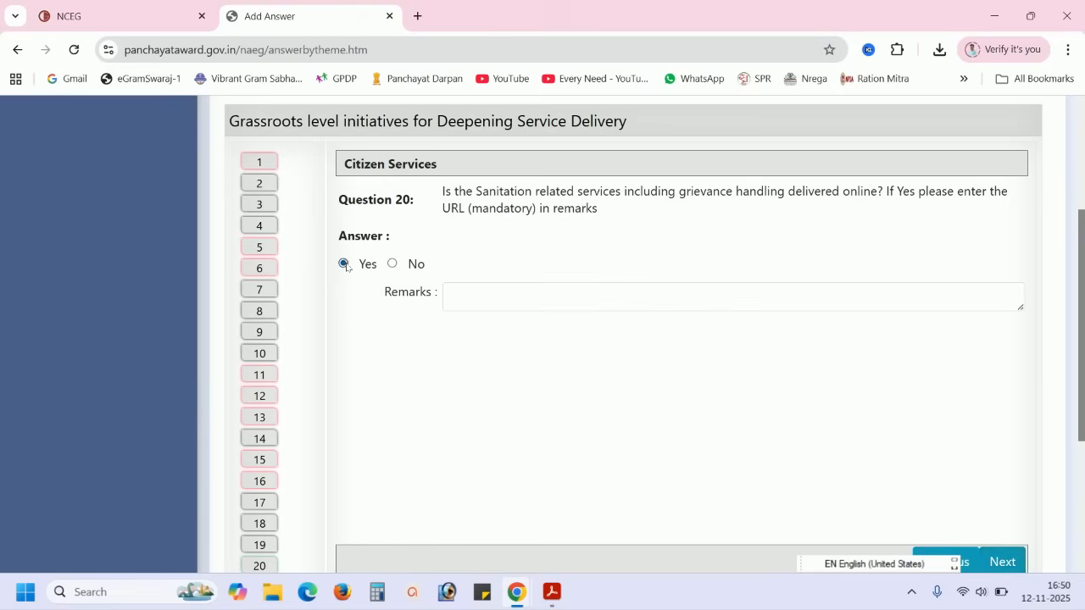
{"action": "left_click", "coordinate": [484, 294]}
{"action": "type", "text": "https://mppanchayatdarpan.gov.in/"}
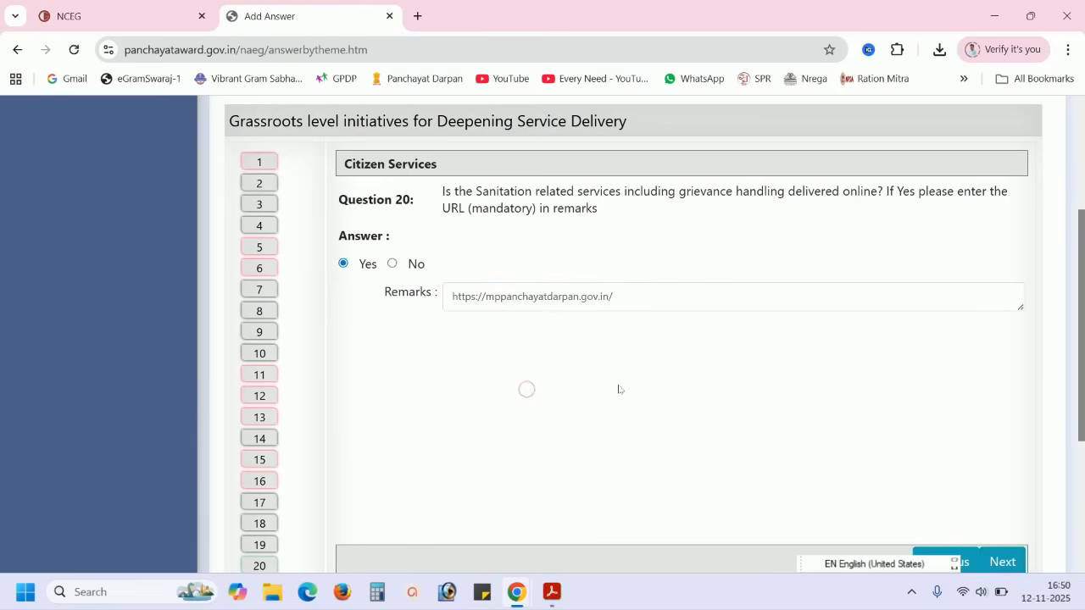
{"action": "left_click", "coordinate": [1005, 563]}
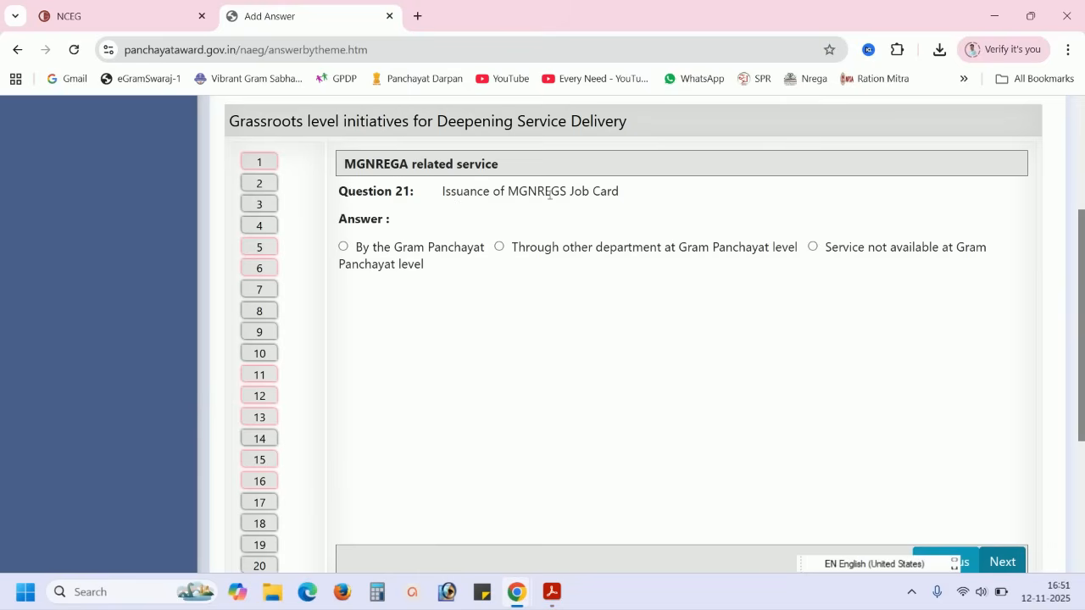
{"action": "left_click", "coordinate": [343, 247]}
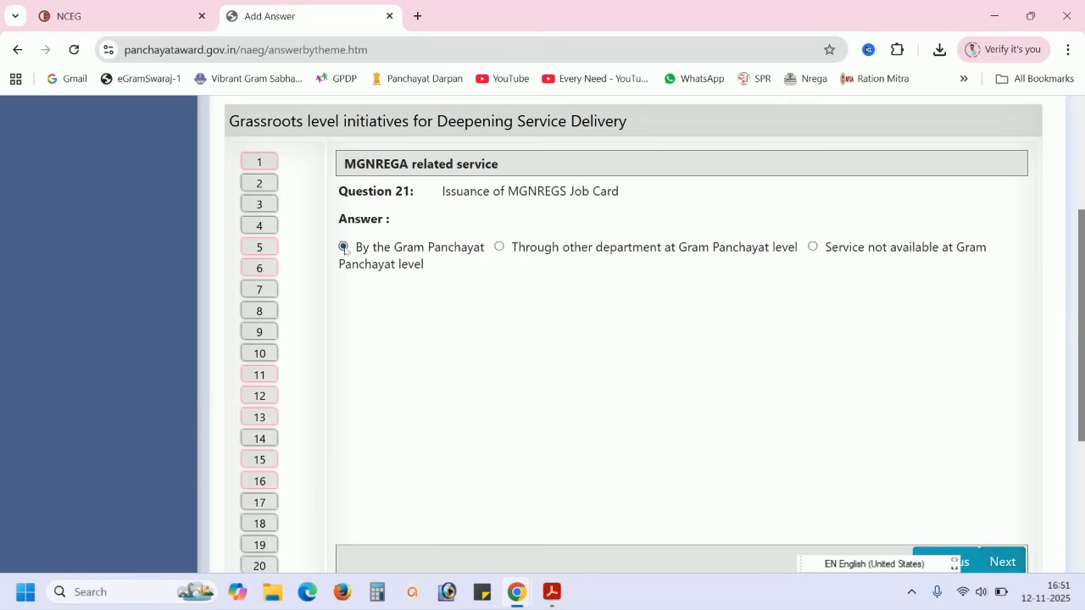
{"action": "left_click", "coordinate": [1002, 562]}
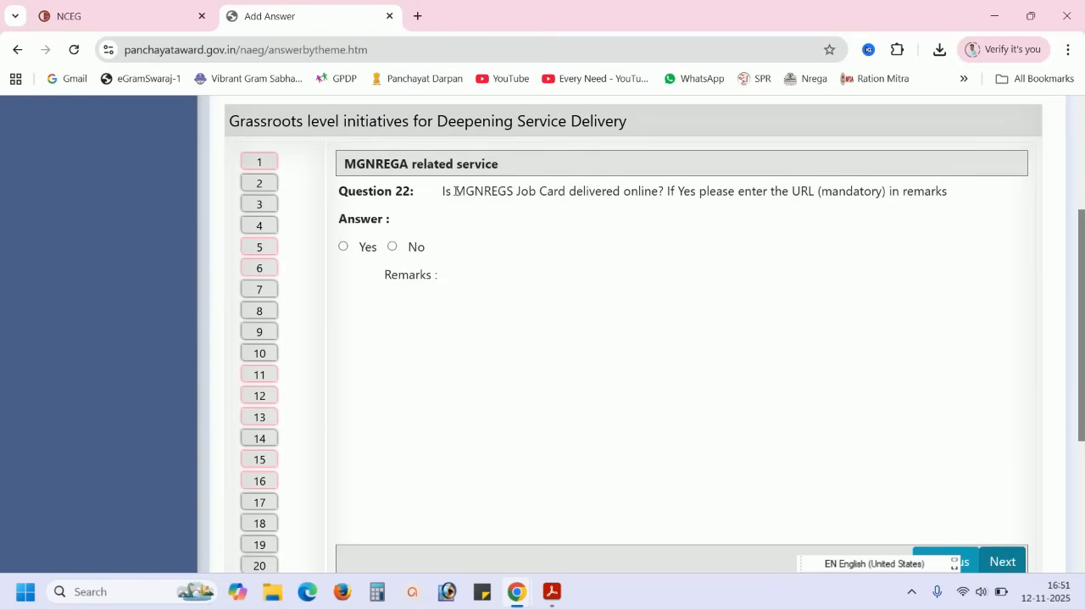
{"action": "left_click_drag", "start_coordinate": [455, 192], "coordinate": [627, 193]}
{"action": "left_click", "coordinate": [627, 193]}
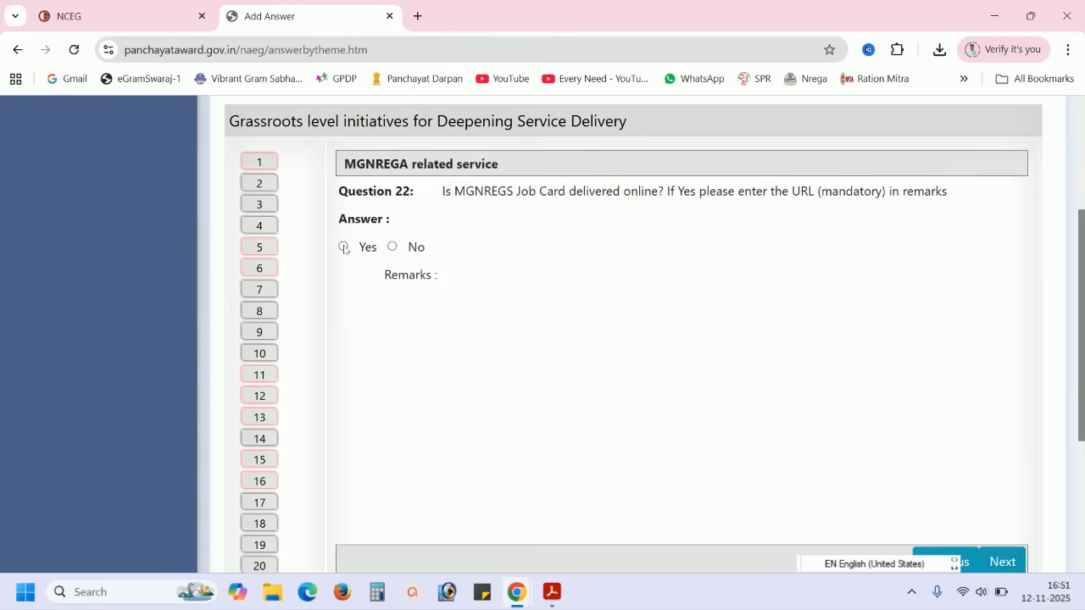
{"action": "left_click", "coordinate": [344, 247]}
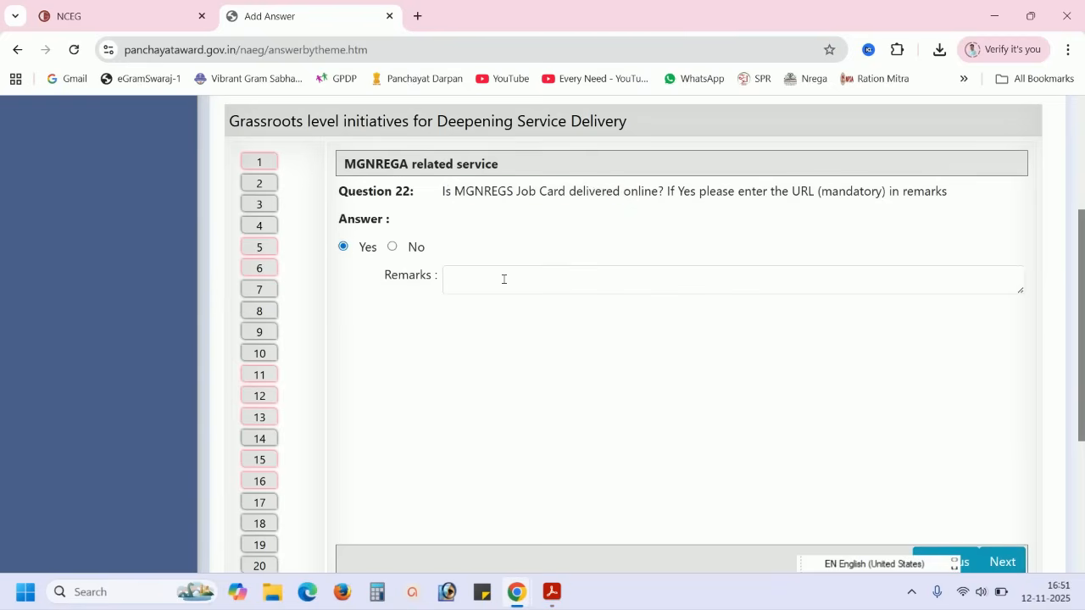
{"action": "type", "text": "https://nrega.nic.in/"}
{"action": "left_click", "coordinate": [1000, 561]}
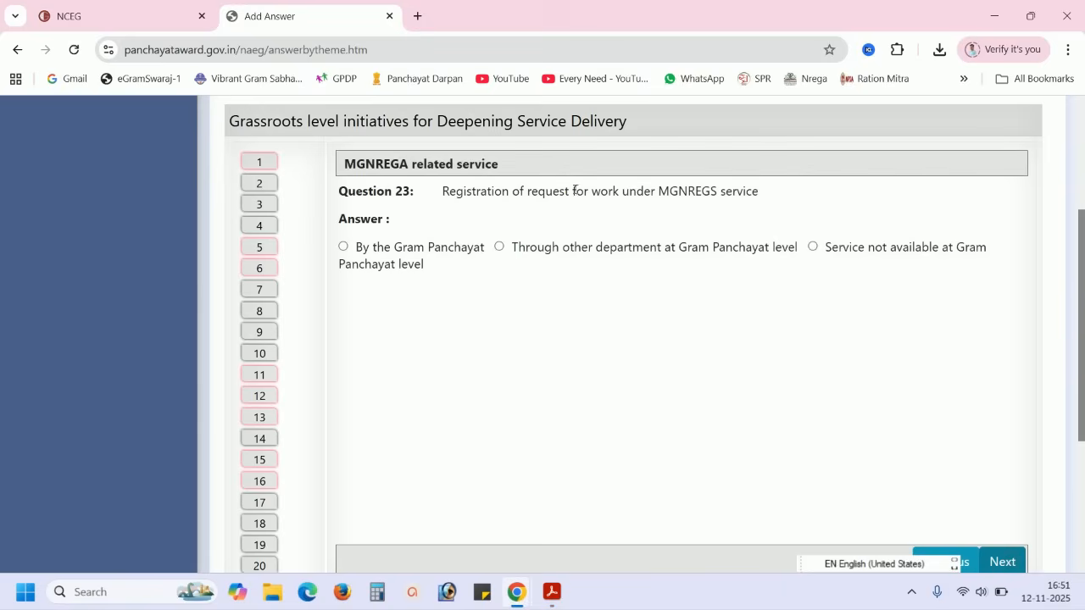
{"action": "left_click", "coordinate": [343, 247]}
{"action": "left_click", "coordinate": [1000, 562]}
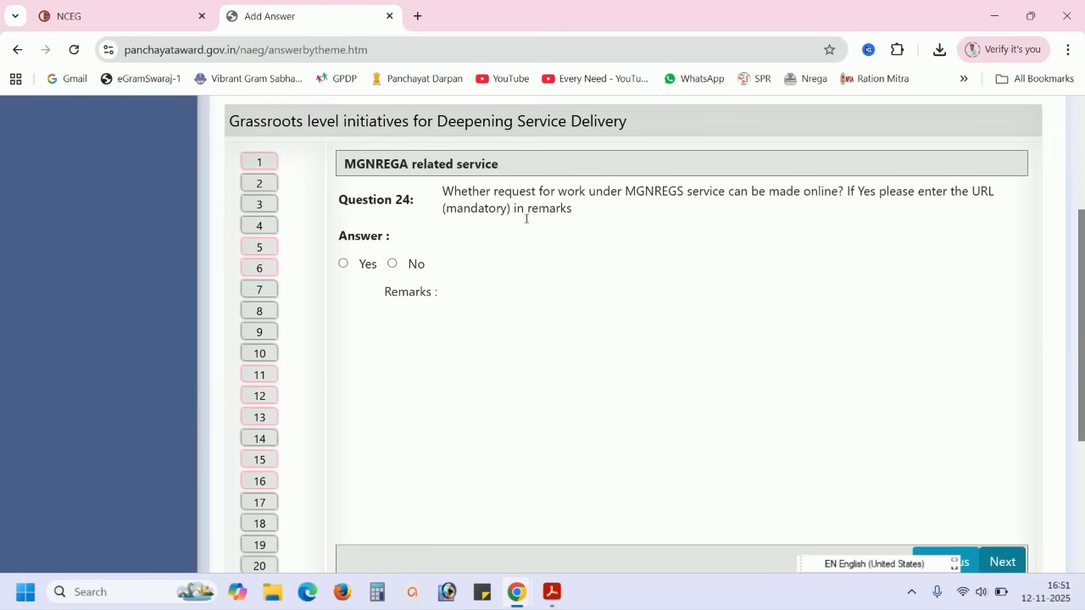
{"action": "left_click", "coordinate": [343, 265]}
{"action": "left_click", "coordinate": [477, 293]}
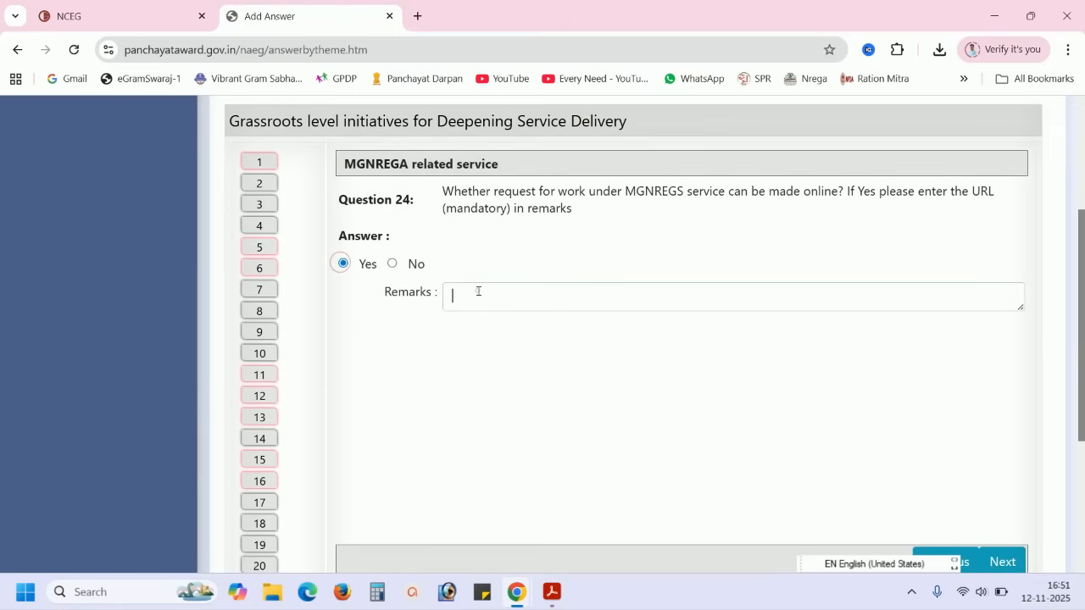
{"action": "type", "text": "https://nrega.dord.gov.in/"}
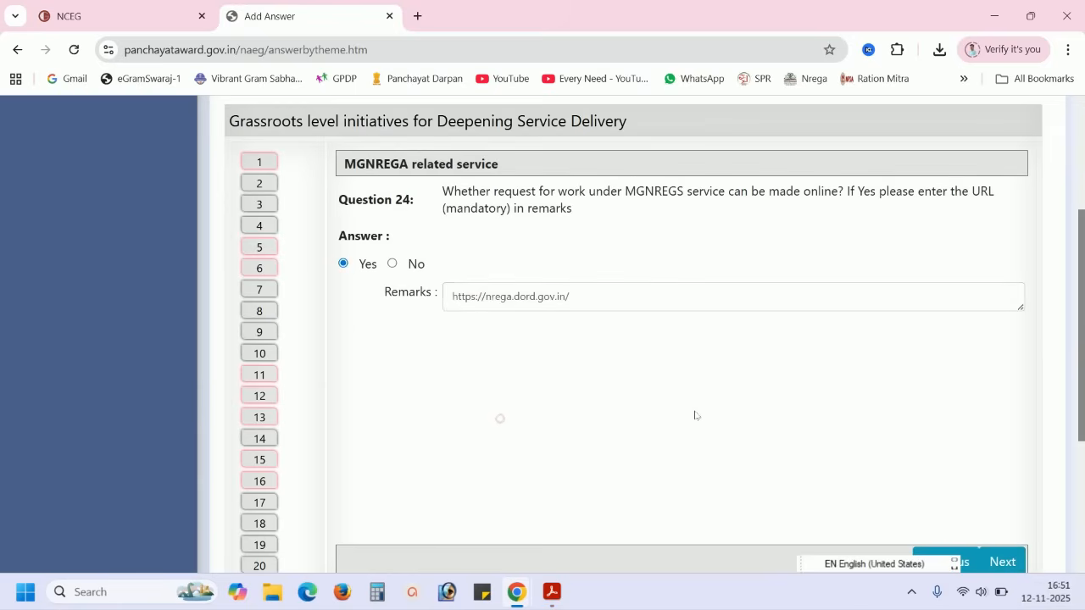
{"action": "left_click", "coordinate": [1009, 566]}
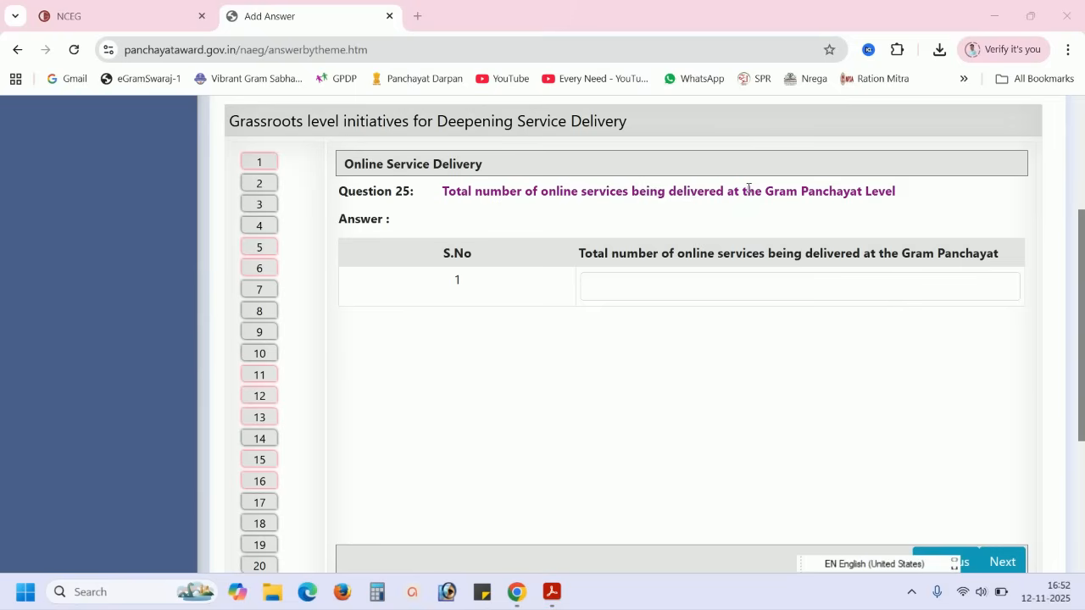
Enter 30 as the total number of online services delivered at the Gram Panchayat in question 25 and proceed to question 26.
{"action": "left_click", "coordinate": [634, 289]}
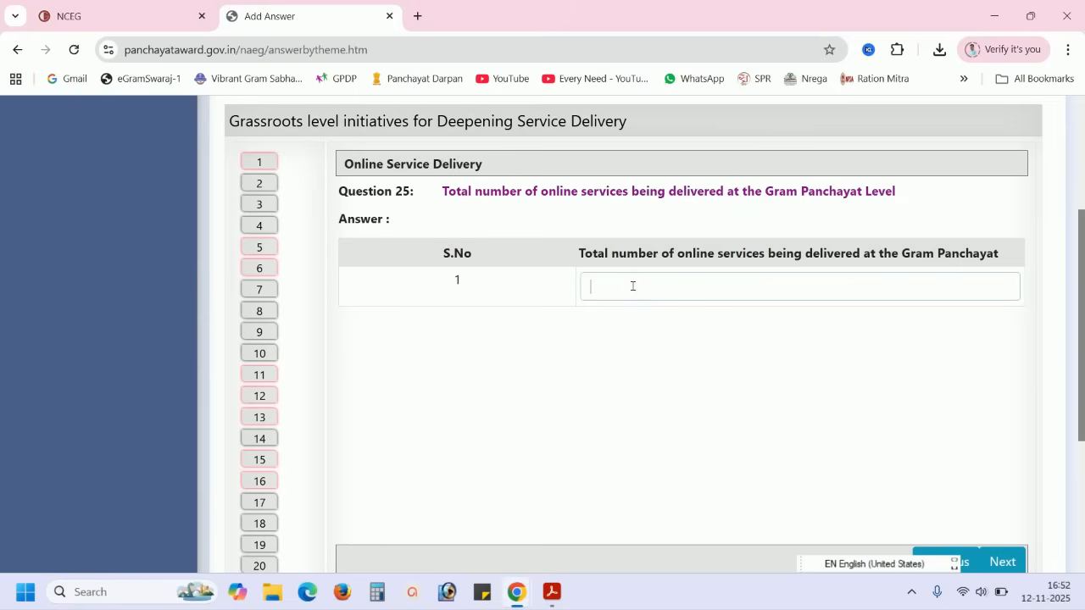
{"action": "left_click", "coordinate": [624, 332]}
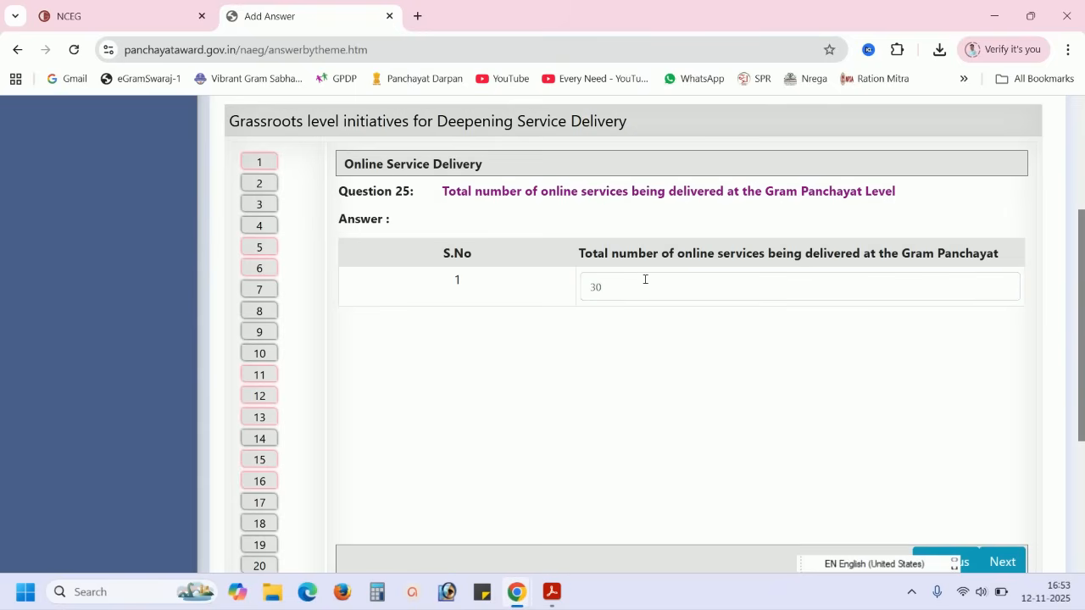
{"action": "left_click", "coordinate": [1006, 562]}
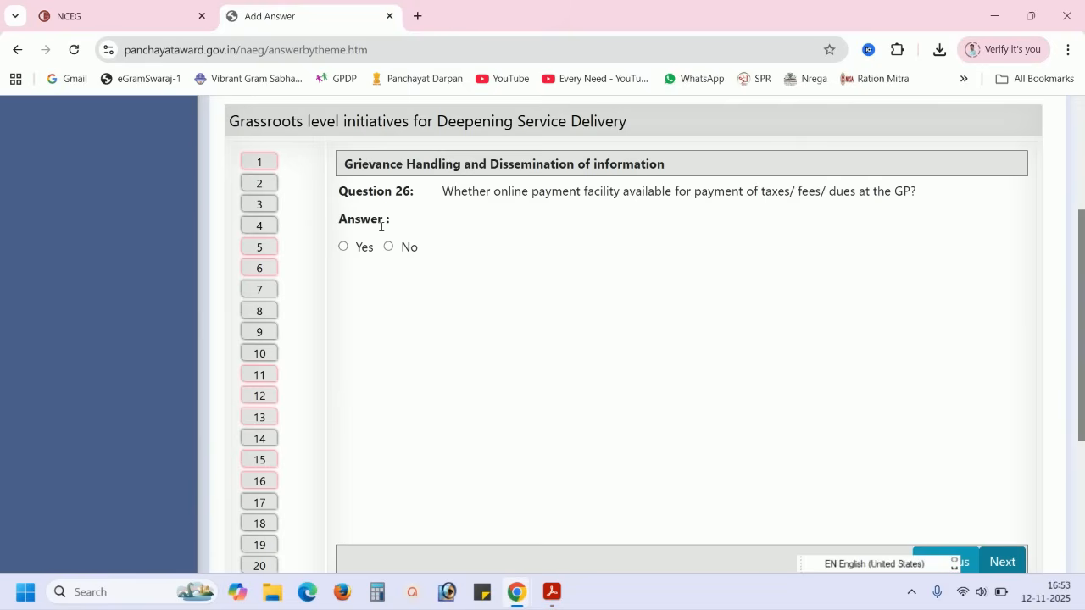
Answer Yes to question 26 on online payment of taxes and question 27 on Panchayat Nirnay app use, and proceed to question 28.
{"action": "left_click", "coordinate": [344, 248]}
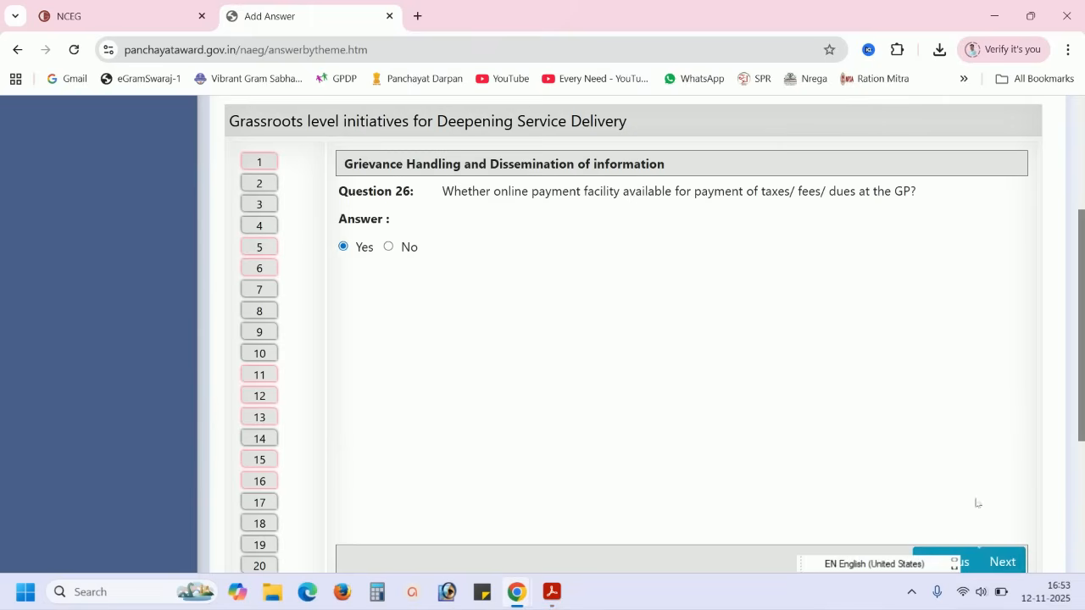
{"action": "left_click", "coordinate": [1005, 563]}
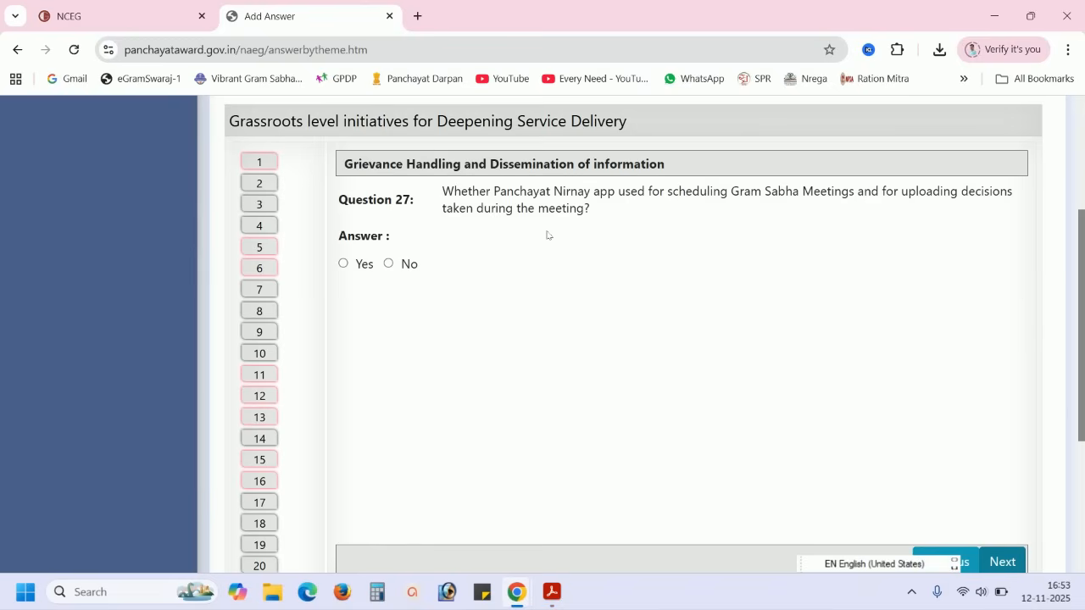
{"action": "left_click_drag", "start_coordinate": [495, 191], "coordinate": [631, 192]}
{"action": "left_click", "coordinate": [631, 192]}
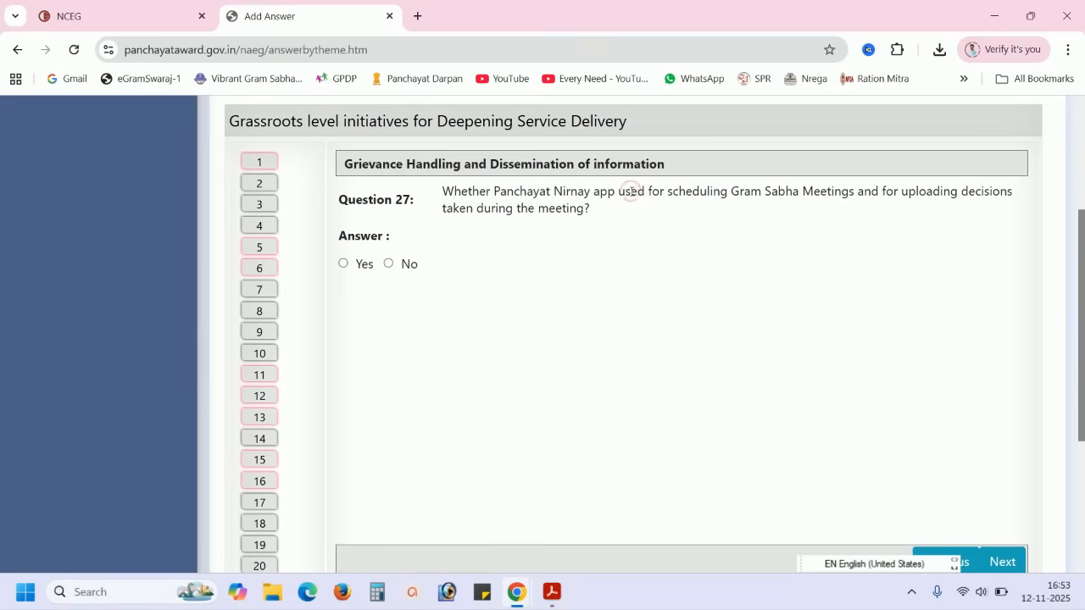
{"action": "left_click", "coordinate": [344, 263]}
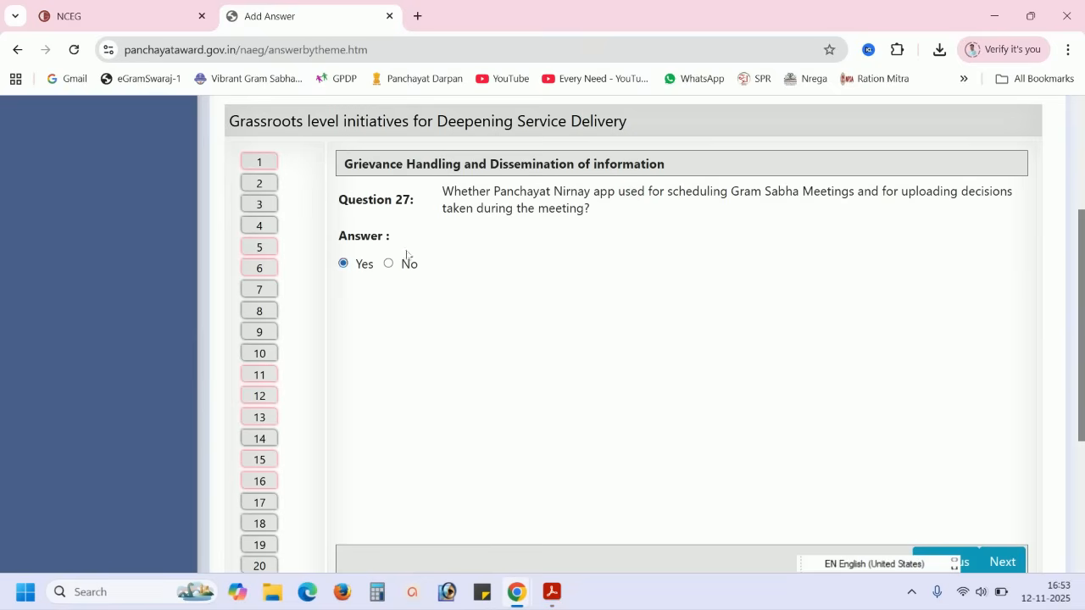
{"action": "left_click", "coordinate": [1002, 561]}
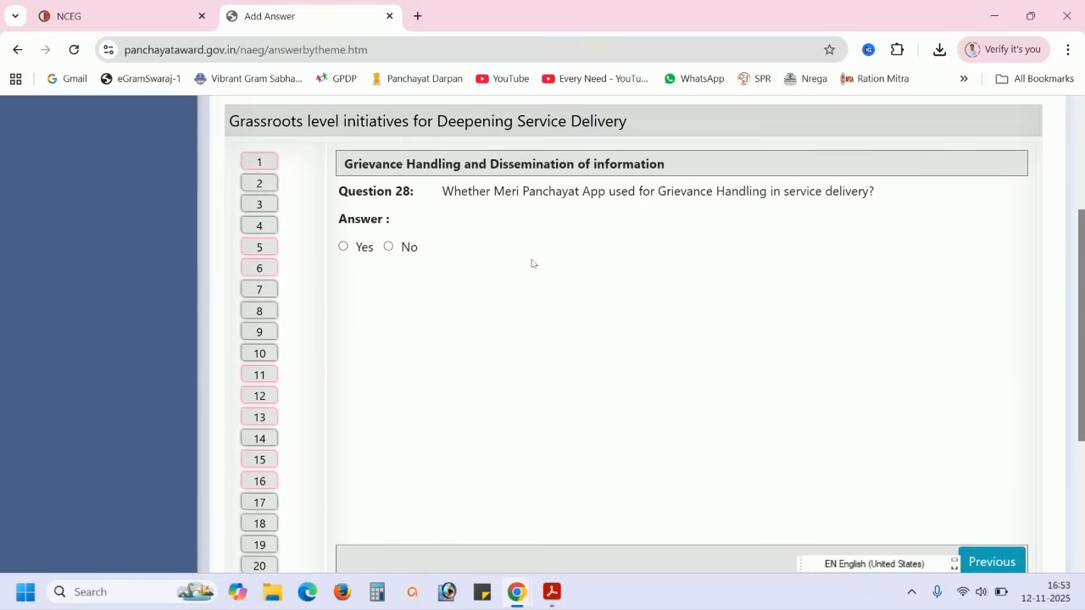
Answer question 28 on using the Meri Panchayat App for grievance handling with Yes.
{"action": "scroll", "coordinate": [291, 356], "scroll_direction": "down", "scroll_amount": 3}
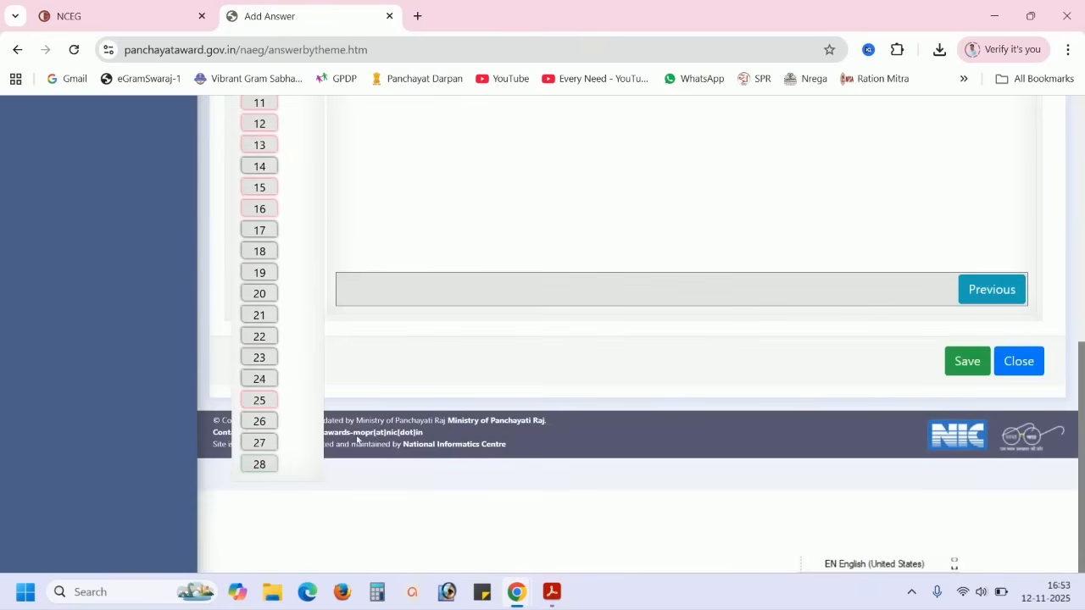
{"action": "scroll", "coordinate": [490, 372], "scroll_direction": "up", "scroll_amount": 6}
{"action": "scroll", "coordinate": [499, 376], "scroll_direction": "down", "scroll_amount": 2}
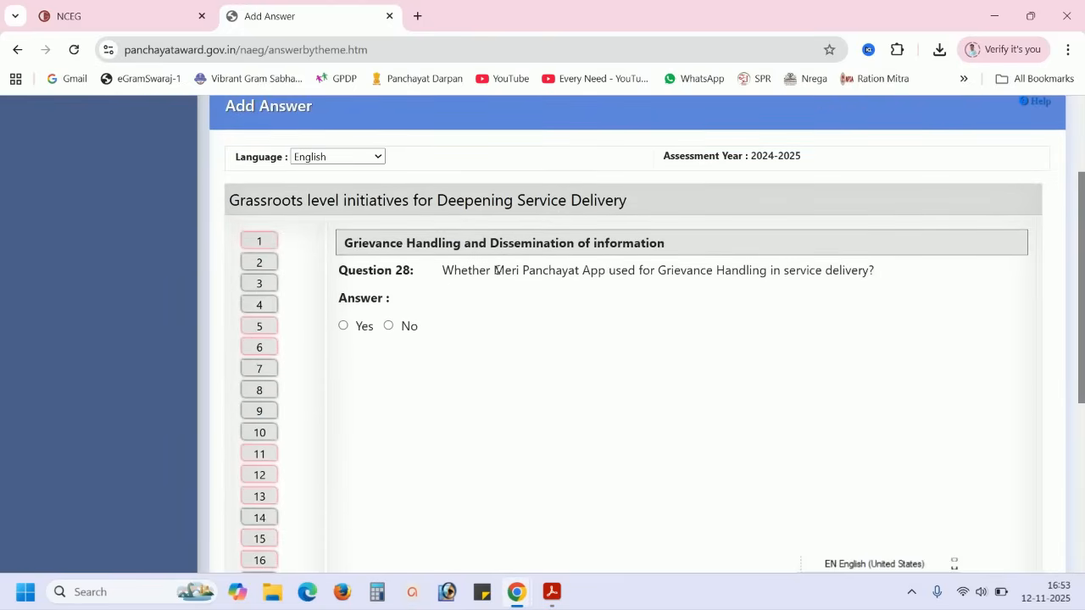
{"action": "left_click_drag", "start_coordinate": [493, 271], "coordinate": [606, 272]}
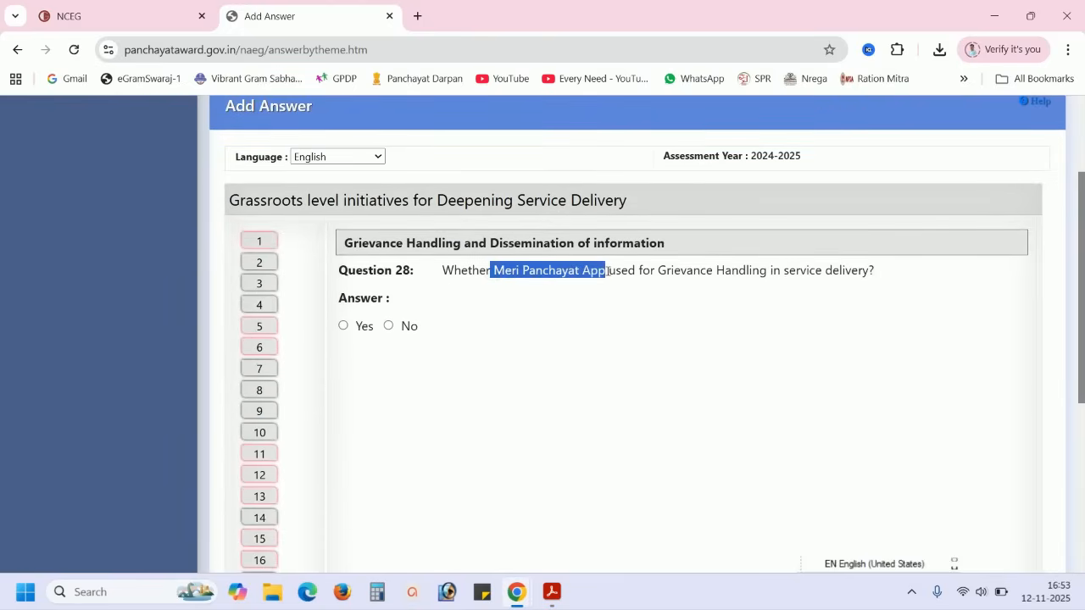
{"action": "left_click", "coordinate": [604, 271]}
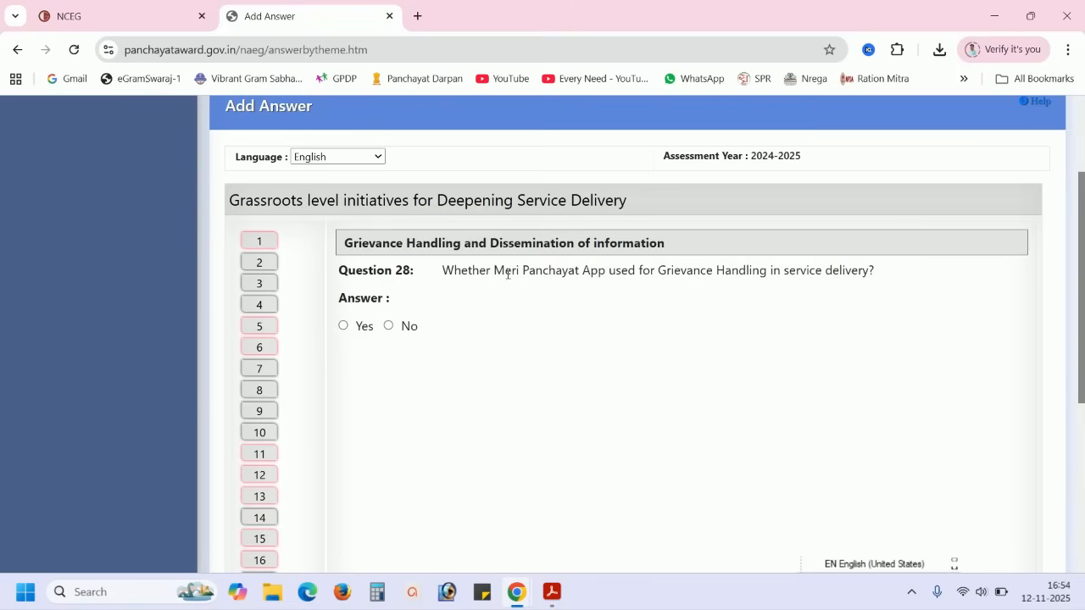
{"action": "left_click_drag", "start_coordinate": [494, 269], "coordinate": [650, 281]}
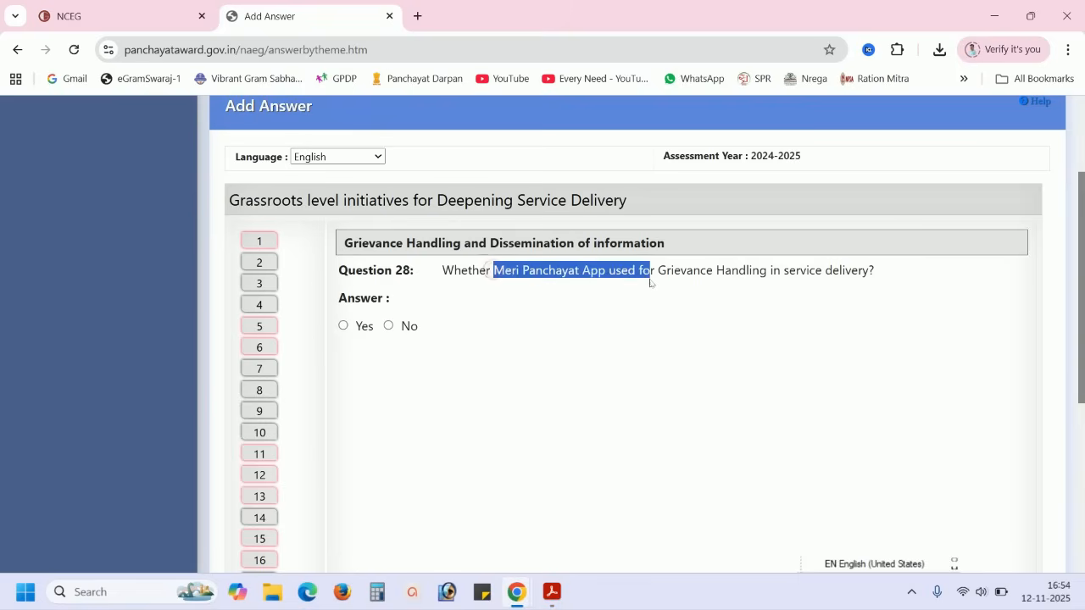
{"action": "left_click", "coordinate": [511, 283]}
{"action": "left_click_drag", "start_coordinate": [494, 270], "coordinate": [611, 271]}
{"action": "left_click", "coordinate": [556, 271]}
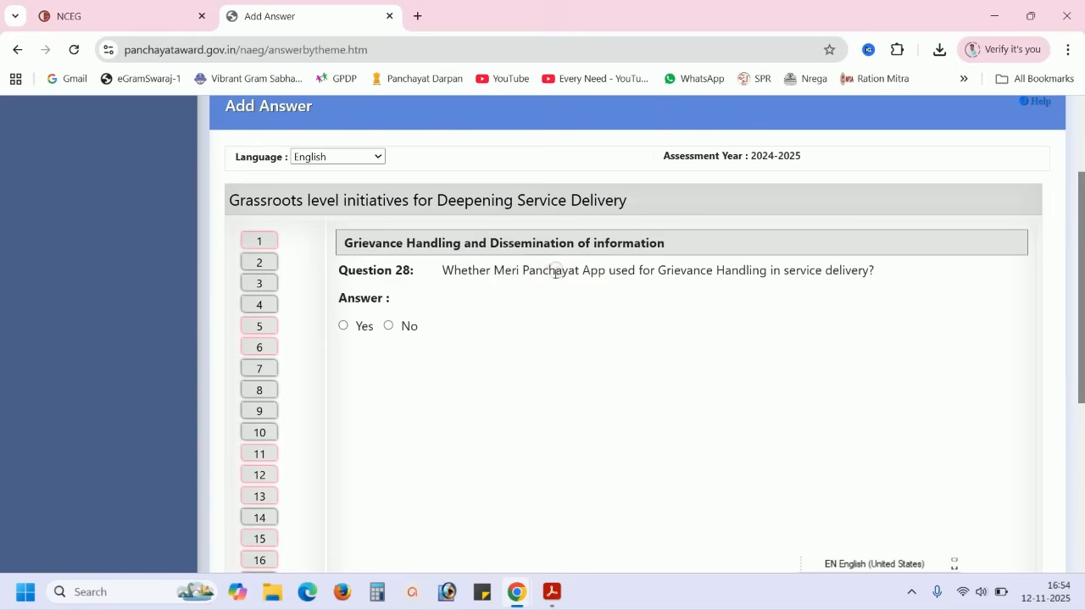
{"action": "left_click", "coordinate": [343, 325]}
Save the completed award questionnaire.
{"action": "scroll", "coordinate": [380, 265], "scroll_direction": "down", "scroll_amount": 4}
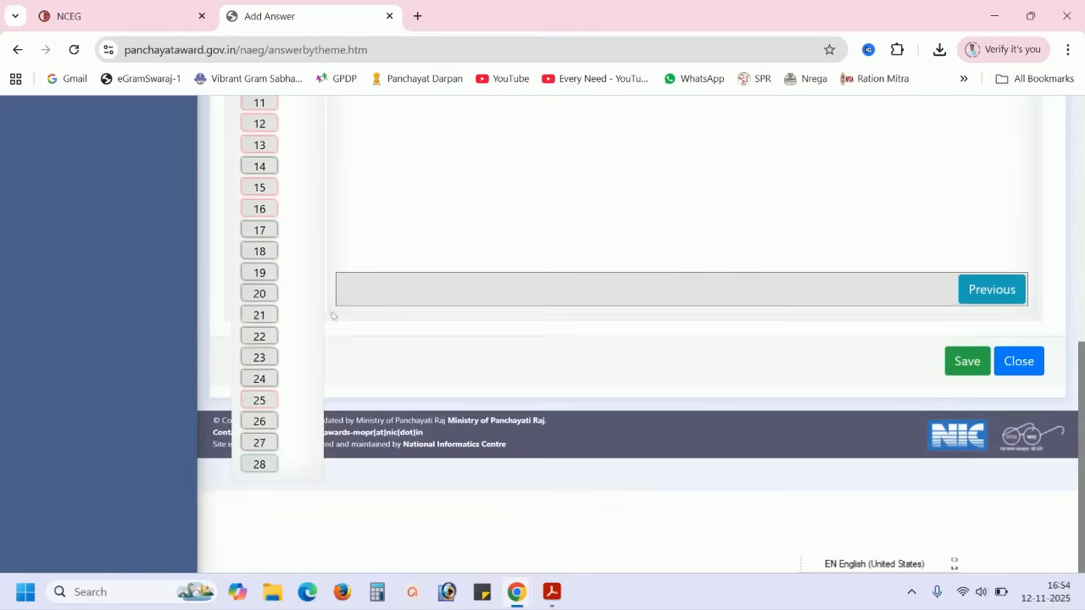
{"action": "scroll", "coordinate": [444, 310], "scroll_direction": "up", "scroll_amount": 6}
{"action": "scroll", "coordinate": [553, 235], "scroll_direction": "down", "scroll_amount": 5}
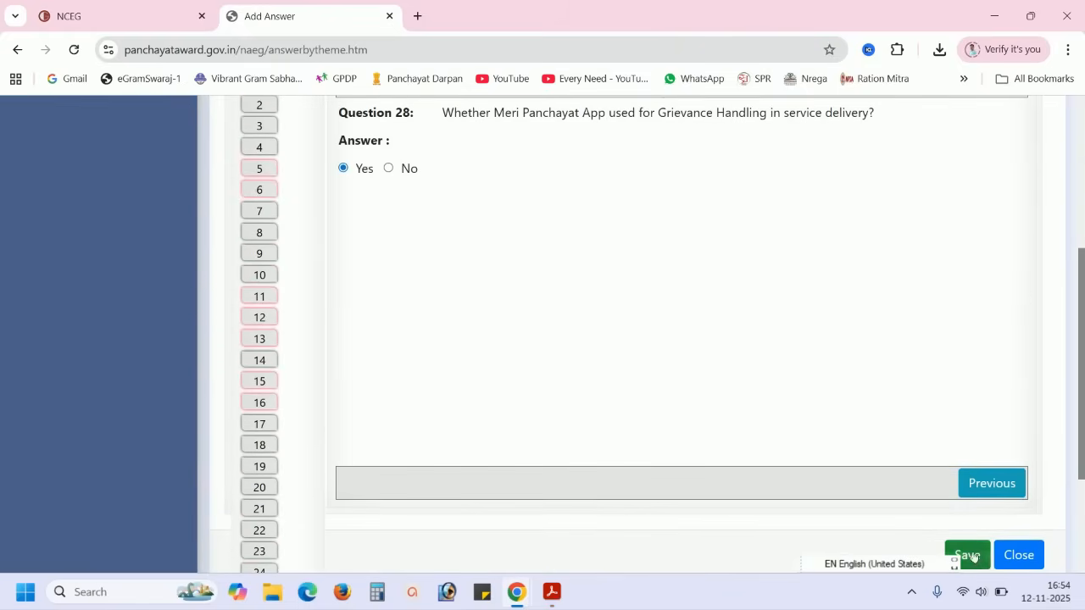
{"action": "left_click", "coordinate": [968, 556]}
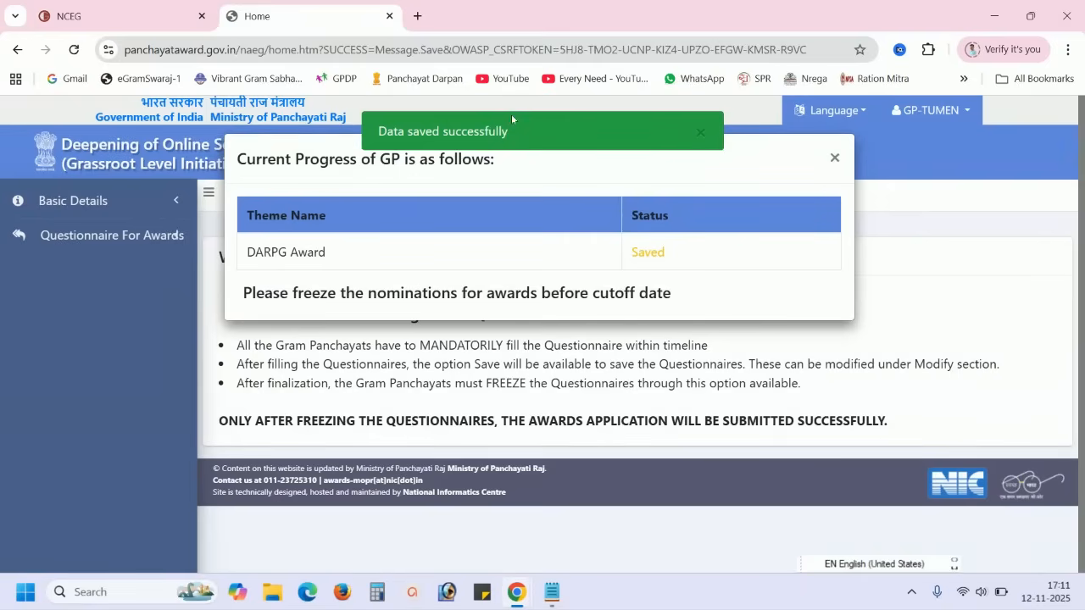
Check the save confirmation and the DARPG Award status in the progress summary, and dismiss the summary.
{"action": "left_click_drag", "start_coordinate": [378, 131], "coordinate": [521, 133]}
{"action": "left_click", "coordinate": [520, 133]}
{"action": "left_click_drag", "start_coordinate": [631, 256], "coordinate": [690, 257]}
{"action": "left_click", "coordinate": [652, 246]}
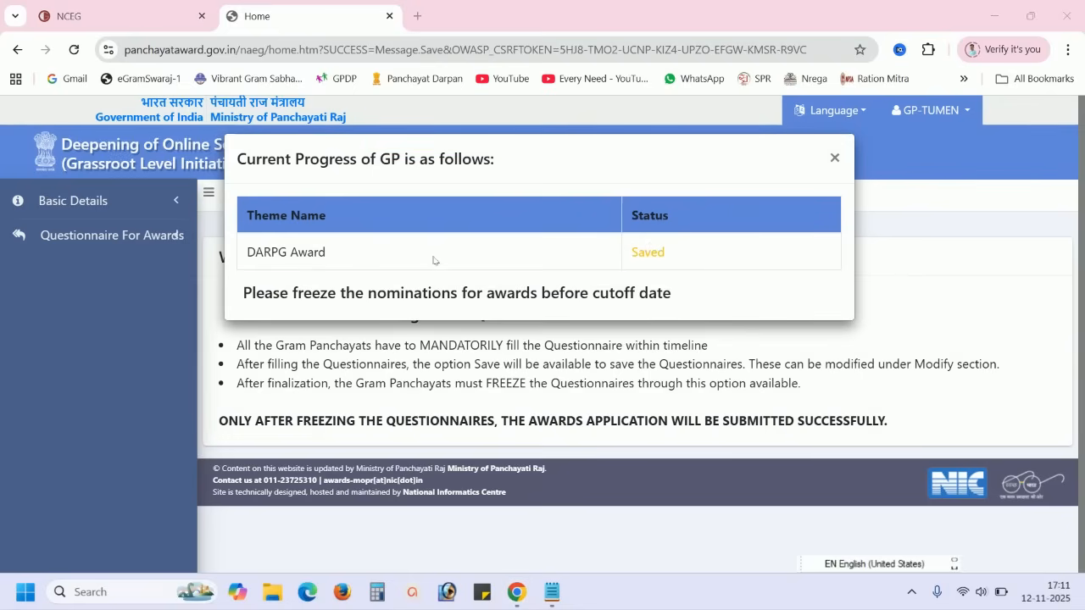
{"action": "left_click", "coordinate": [835, 158]}
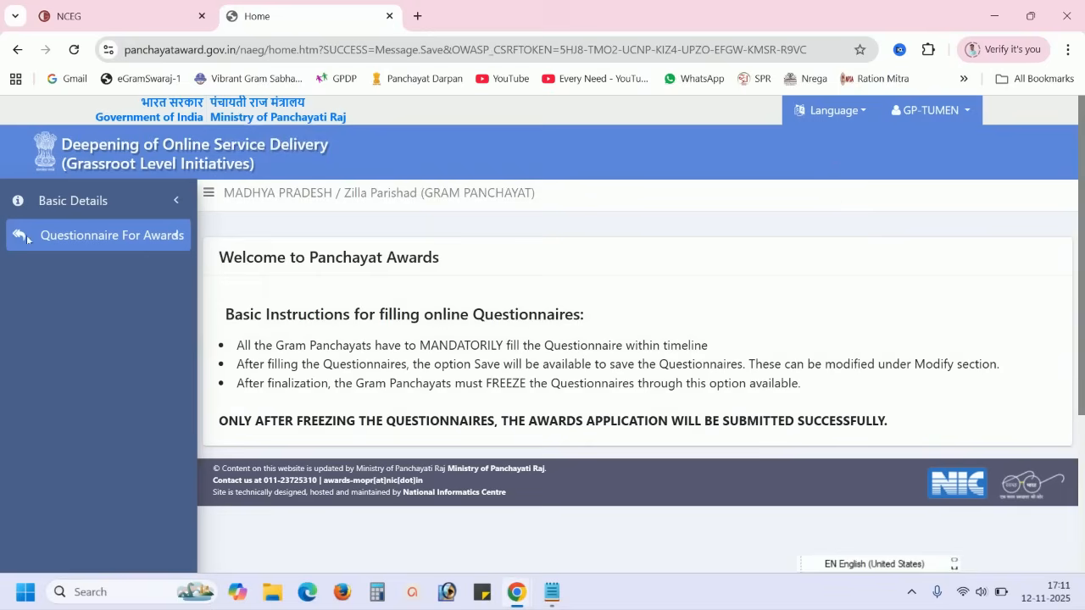
Open the management list of award questionnaires and start freezing the DARPG Award entry.
{"action": "left_click", "coordinate": [85, 237]}
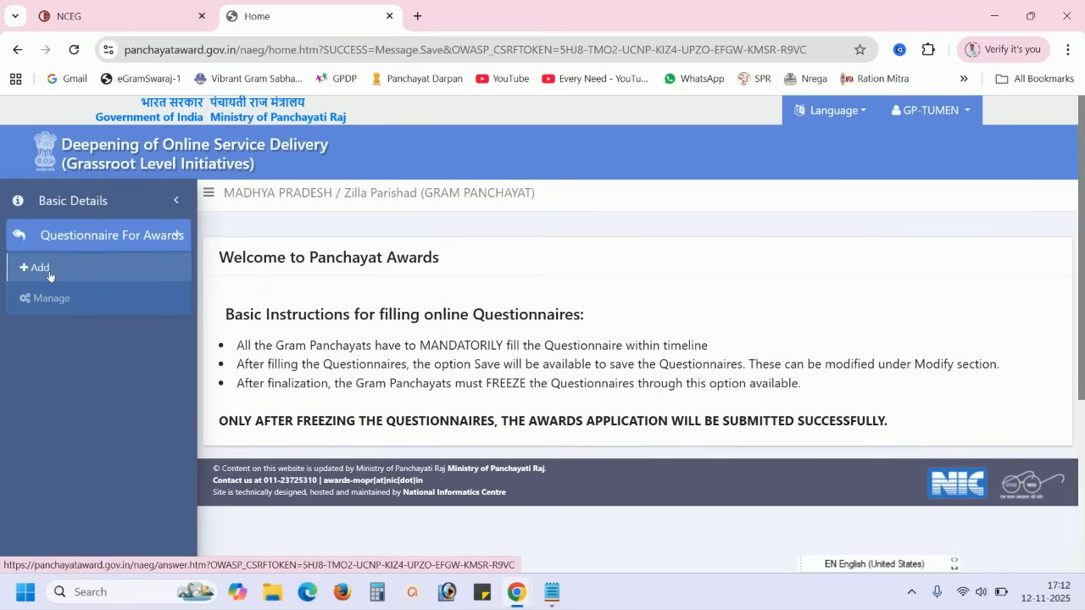
{"action": "left_click", "coordinate": [52, 298]}
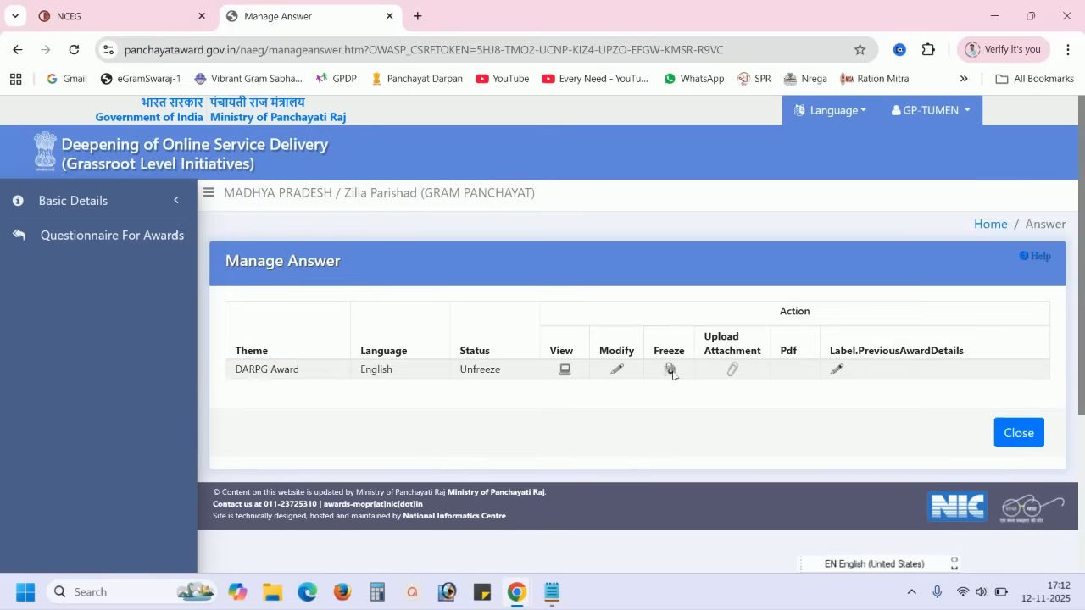
{"action": "left_click", "coordinate": [669, 370]}
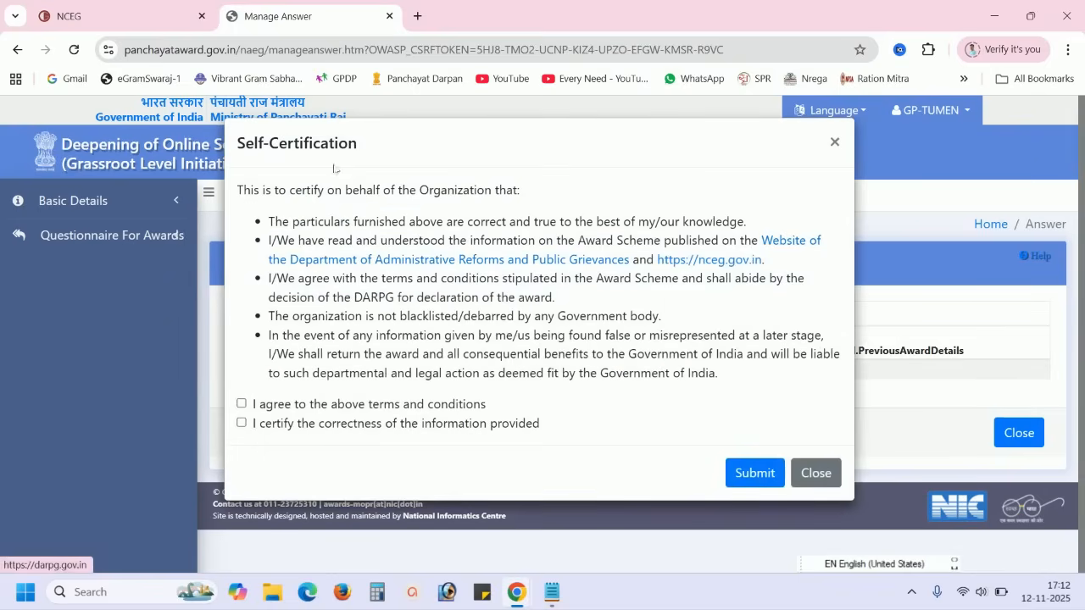
Agree to the terms and certify the correctness of the information in the Self-Certification, and submit it to reach the freeze page.
{"action": "left_click_drag", "start_coordinate": [259, 144], "coordinate": [359, 144]}
{"action": "left_click", "coordinate": [340, 143]}
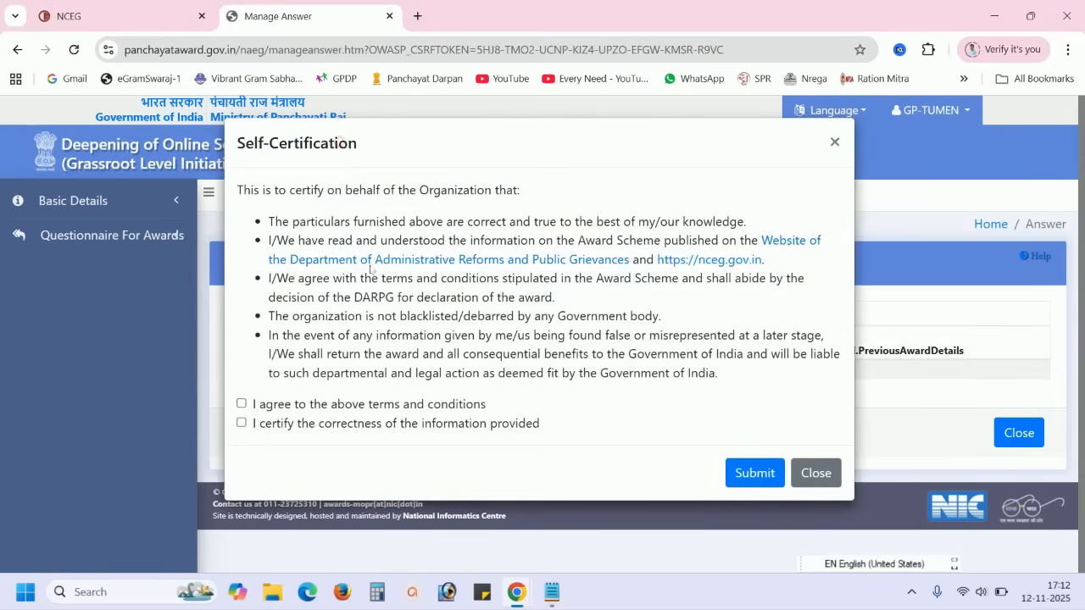
{"action": "left_click", "coordinate": [241, 403]}
{"action": "left_click", "coordinate": [242, 423]}
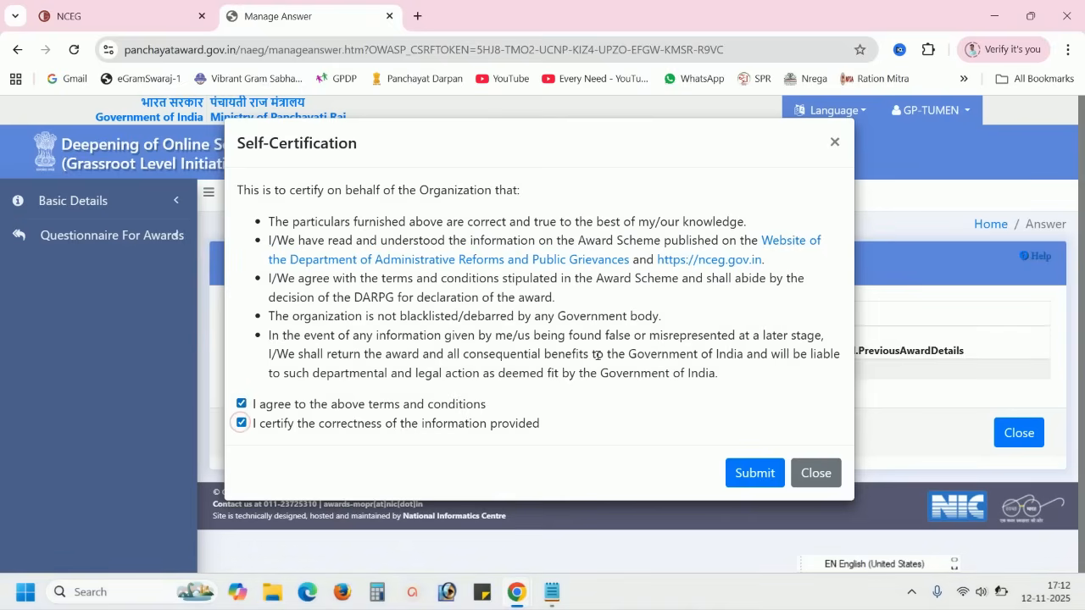
{"action": "left_click", "coordinate": [755, 473]}
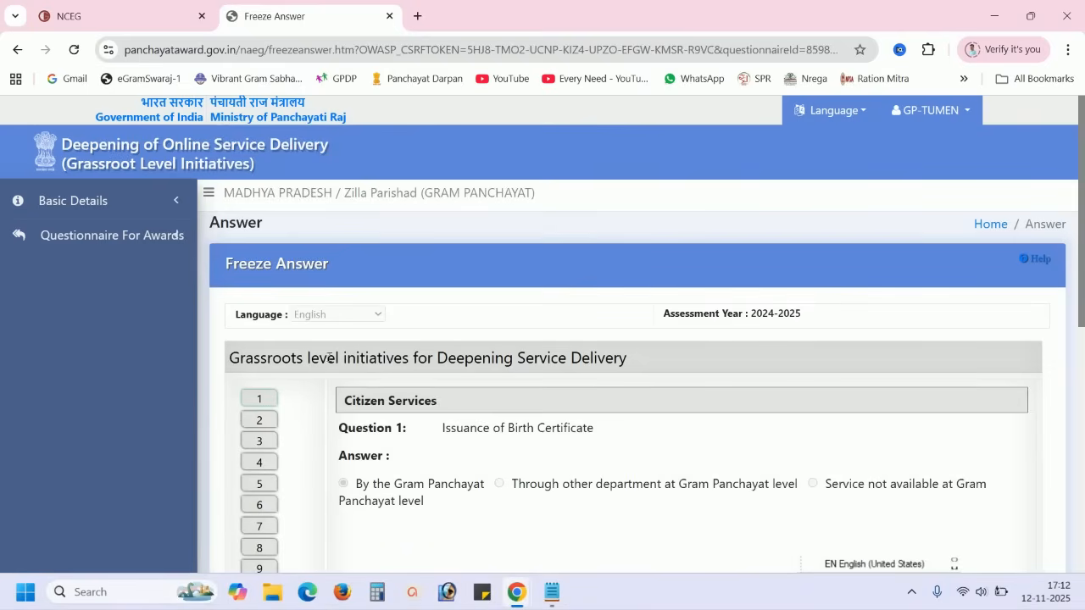
{"action": "scroll", "coordinate": [523, 424], "scroll_direction": "down", "scroll_amount": 3}
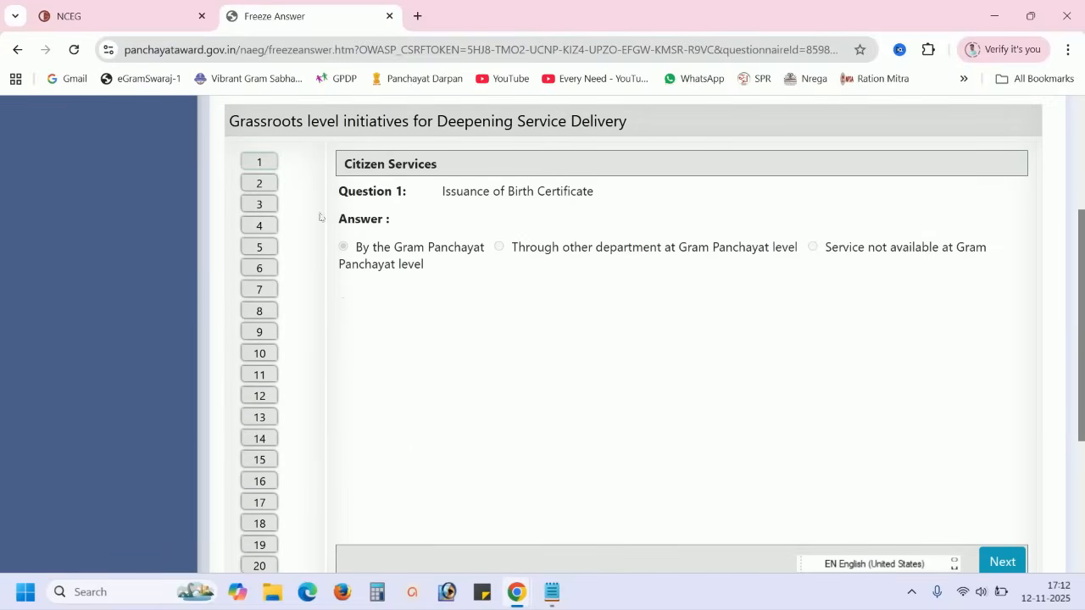
Review the answer to question 2 and freeze the questionnaire answers, accepting that unanswered questions remain and no further modifications are allowed.
{"action": "scroll", "coordinate": [525, 297], "scroll_direction": "down", "scroll_amount": 3}
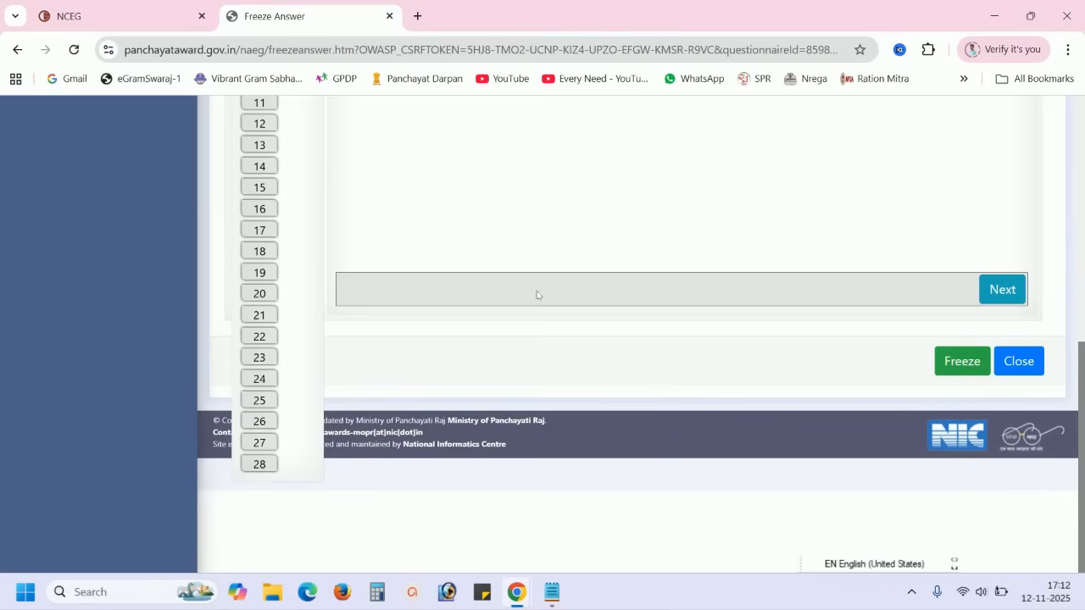
{"action": "scroll", "coordinate": [552, 289], "scroll_direction": "up", "scroll_amount": 4}
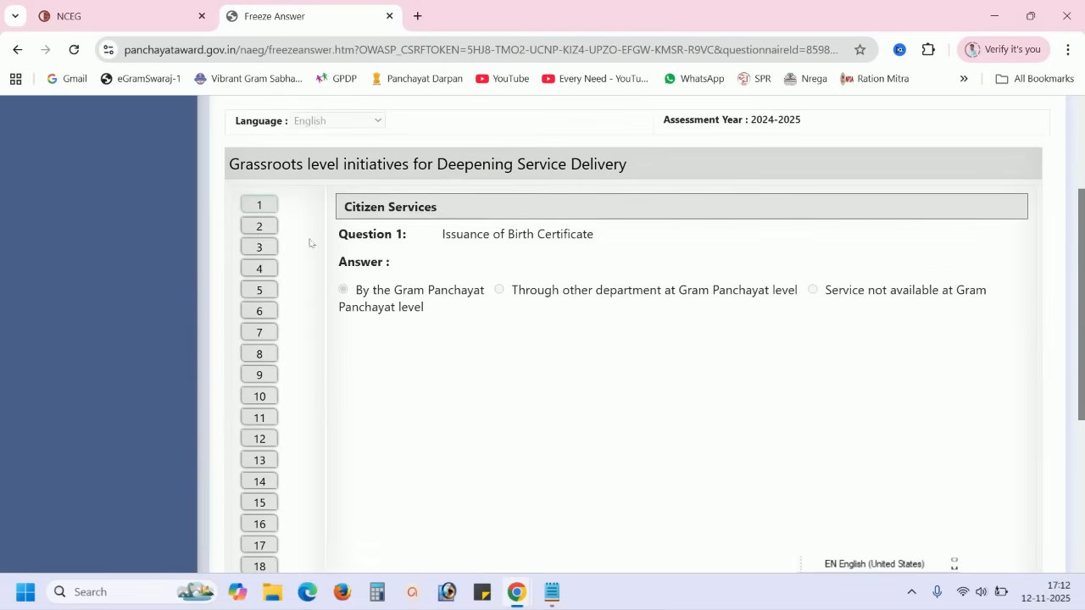
{"action": "left_click", "coordinate": [259, 226]}
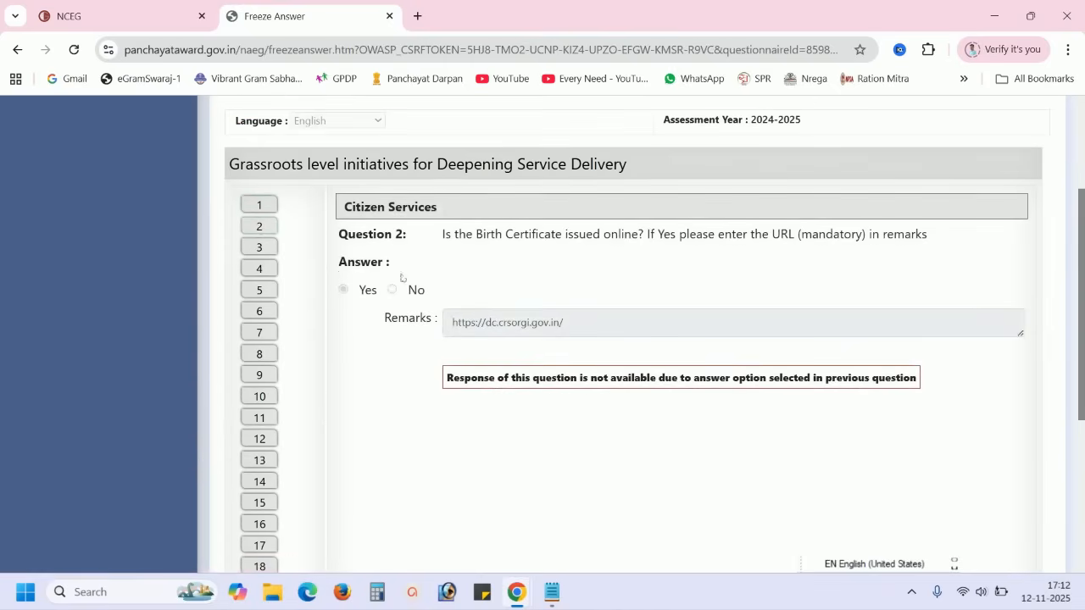
{"action": "scroll", "coordinate": [492, 293], "scroll_direction": "down", "scroll_amount": 3}
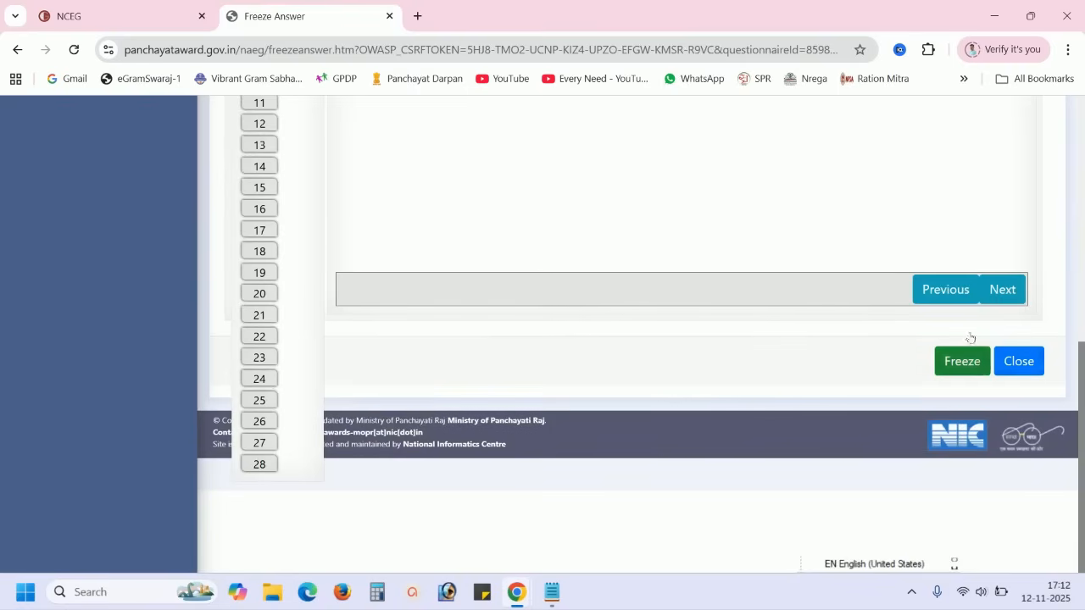
{"action": "left_click", "coordinate": [963, 362]}
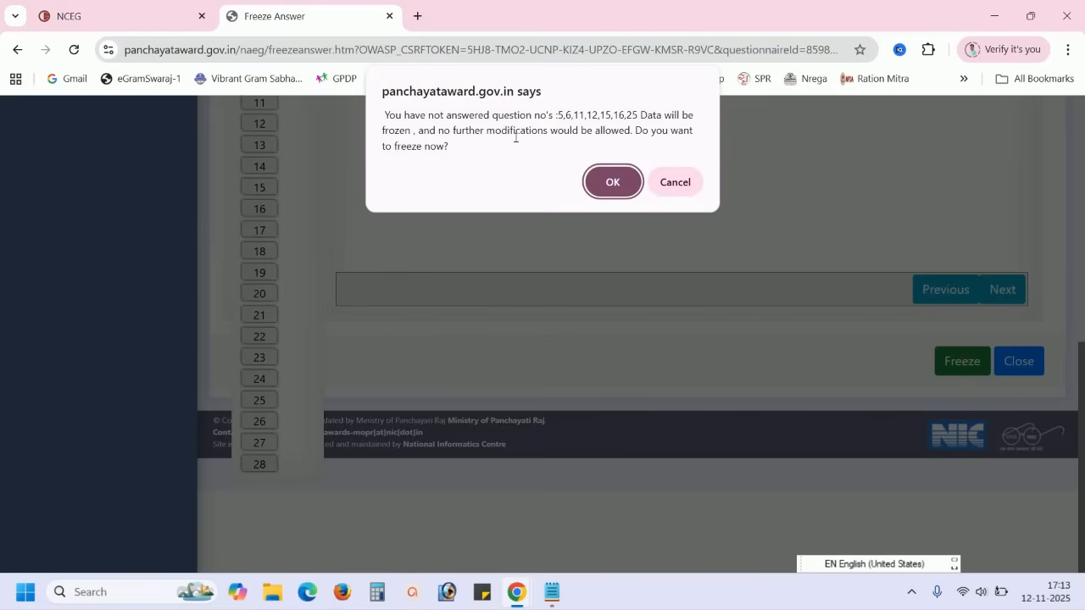
{"action": "left_click_drag", "start_coordinate": [559, 114], "coordinate": [636, 113]}
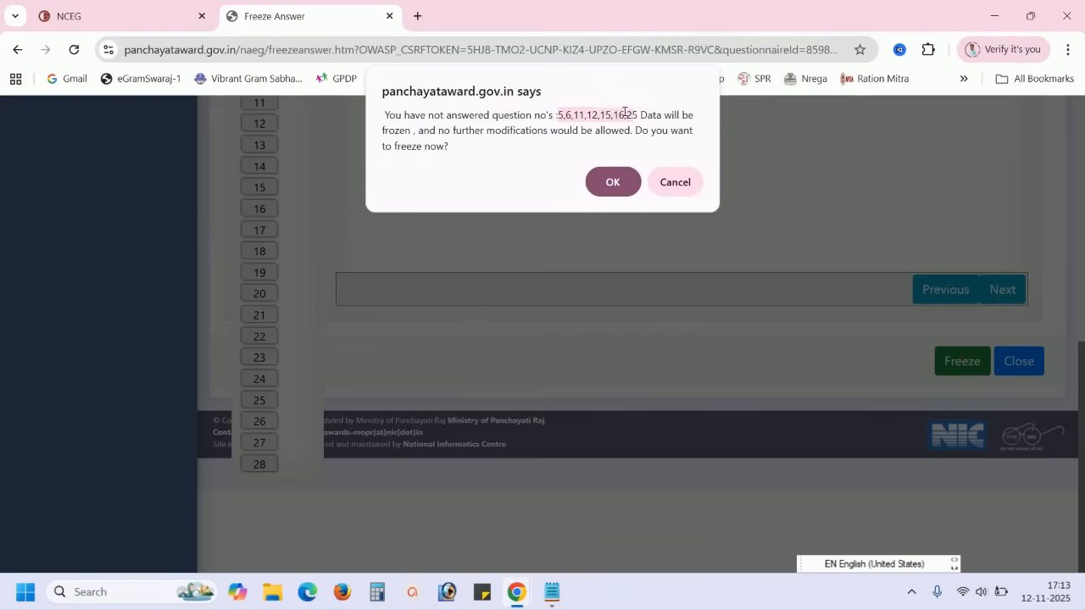
{"action": "left_click", "coordinate": [629, 112]}
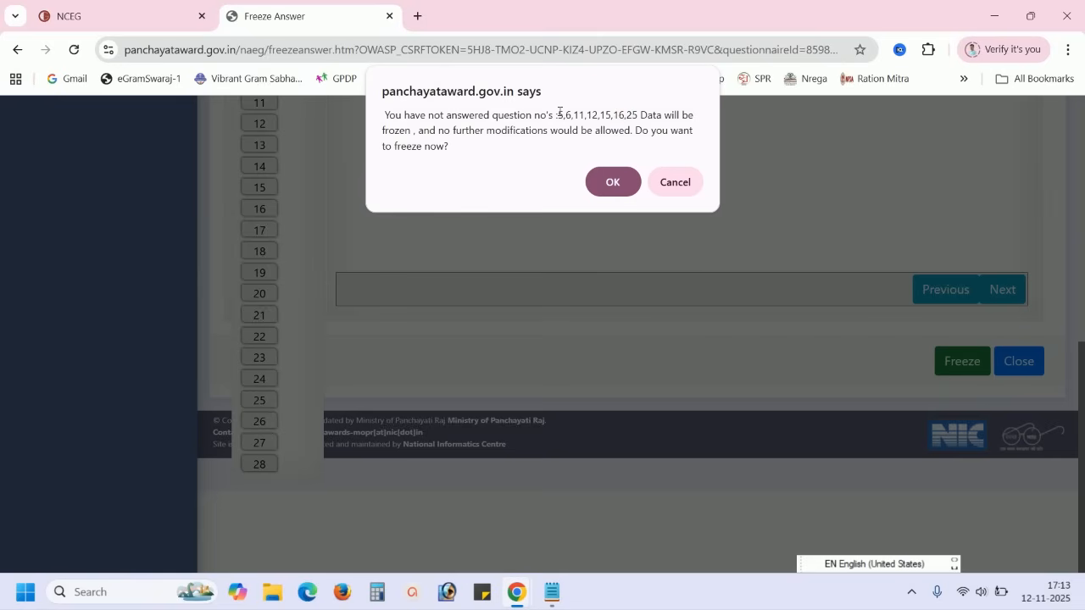
{"action": "left_click", "coordinate": [614, 181]}
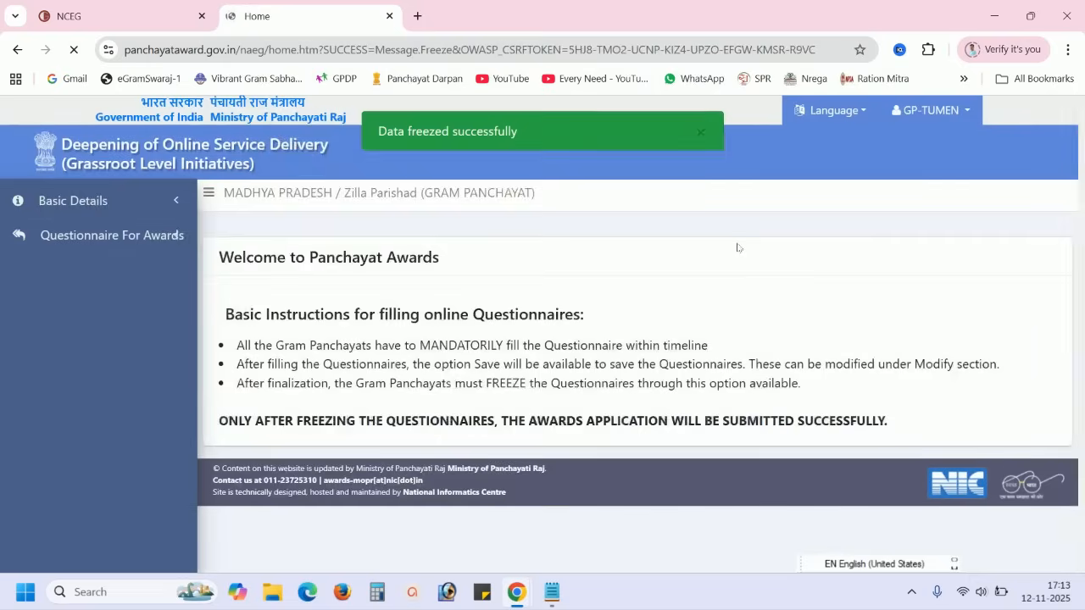
Check the freeze confirmation and the DARPG Award status in the Gram Panchayat's progress summary.
{"action": "left_click_drag", "start_coordinate": [378, 131], "coordinate": [514, 132]}
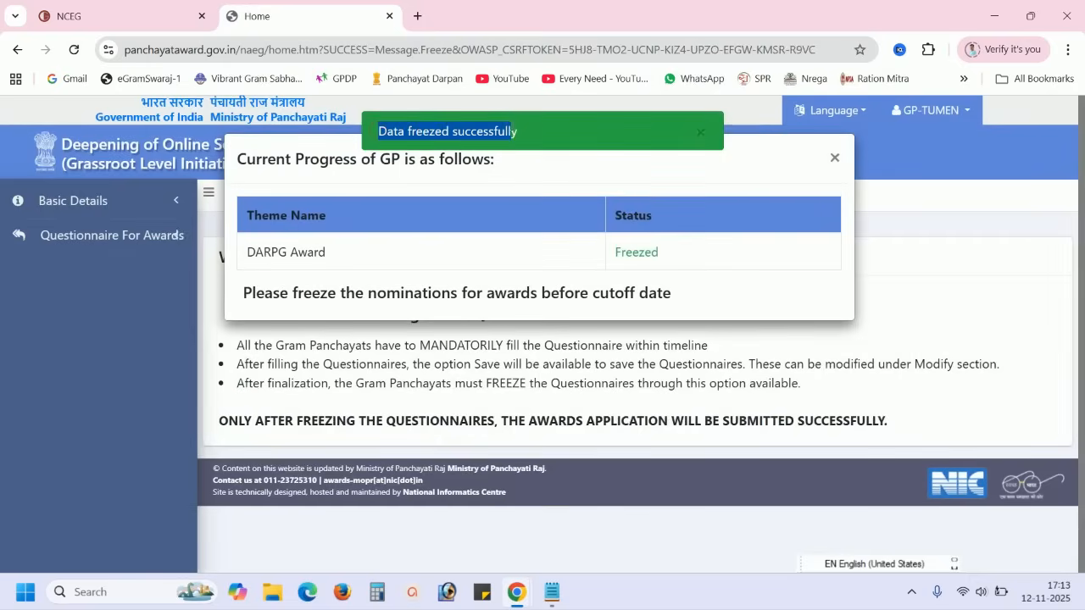
{"action": "left_click", "coordinate": [516, 133]}
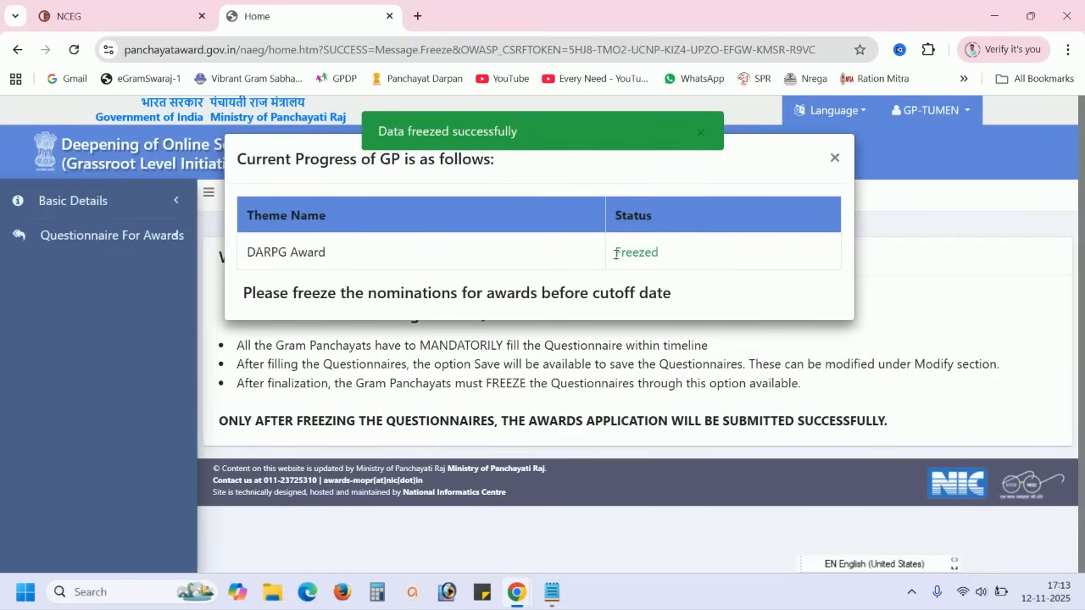
{"action": "left_click_drag", "start_coordinate": [615, 252], "coordinate": [659, 270]}
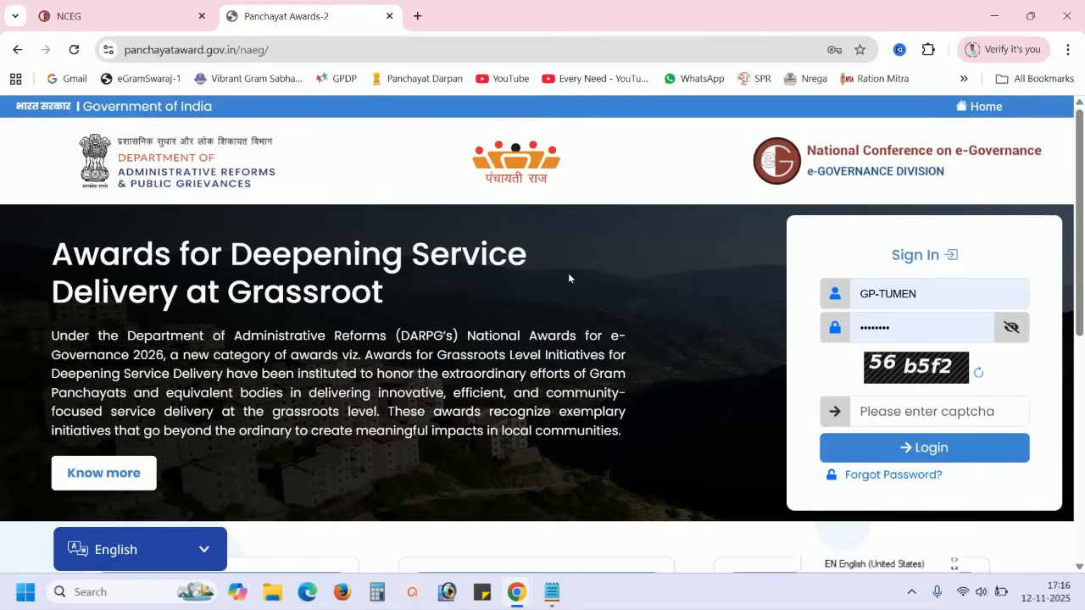
Open the public Dashboard Reports from the Citizen Section and display the DARPG Award report for Grassroot Level Initiatives For Deepening Service Delivery.
{"action": "scroll", "coordinate": [623, 286], "scroll_direction": "down", "scroll_amount": 3}
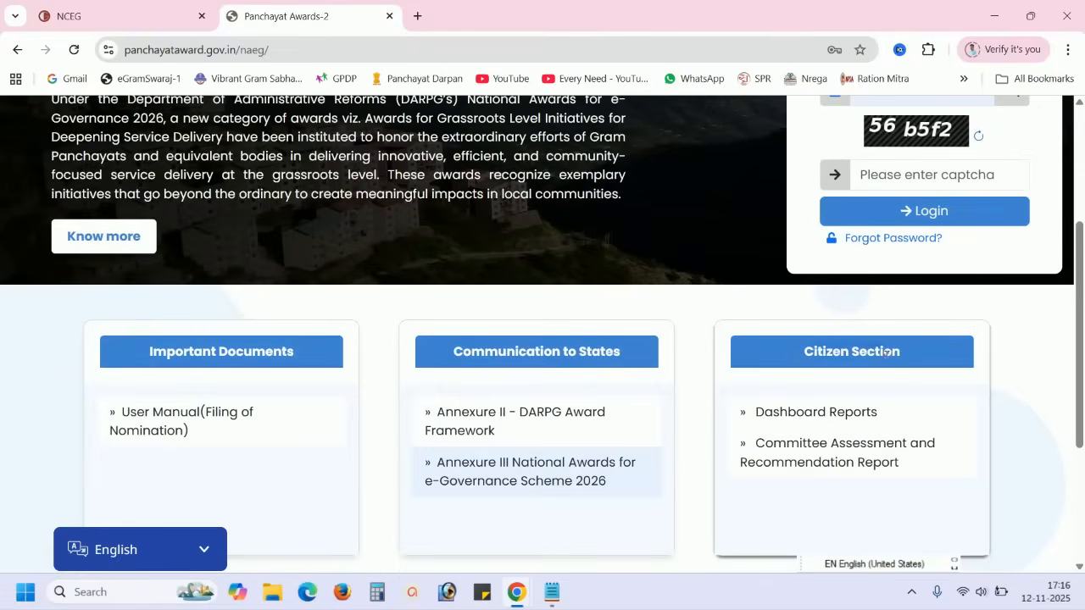
{"action": "left_click", "coordinate": [812, 416]}
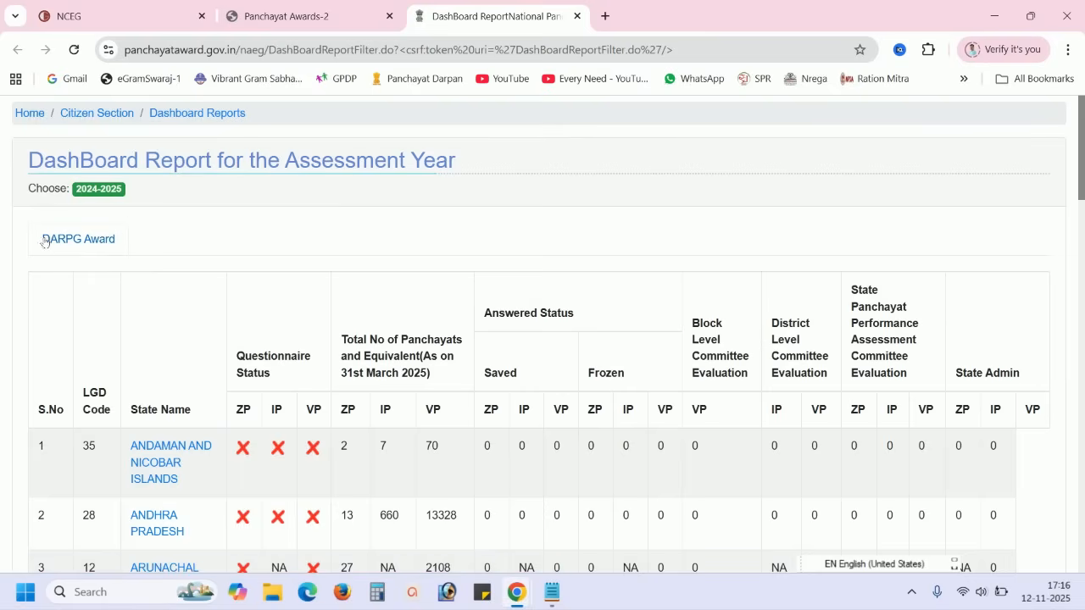
{"action": "left_click", "coordinate": [92, 239]}
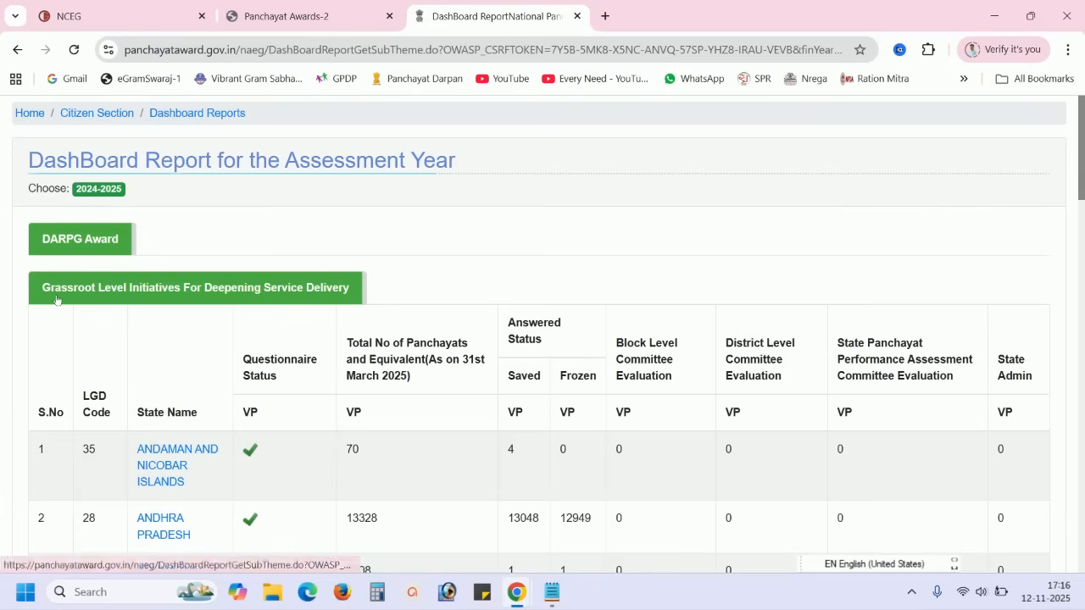
{"action": "left_click", "coordinate": [195, 289]}
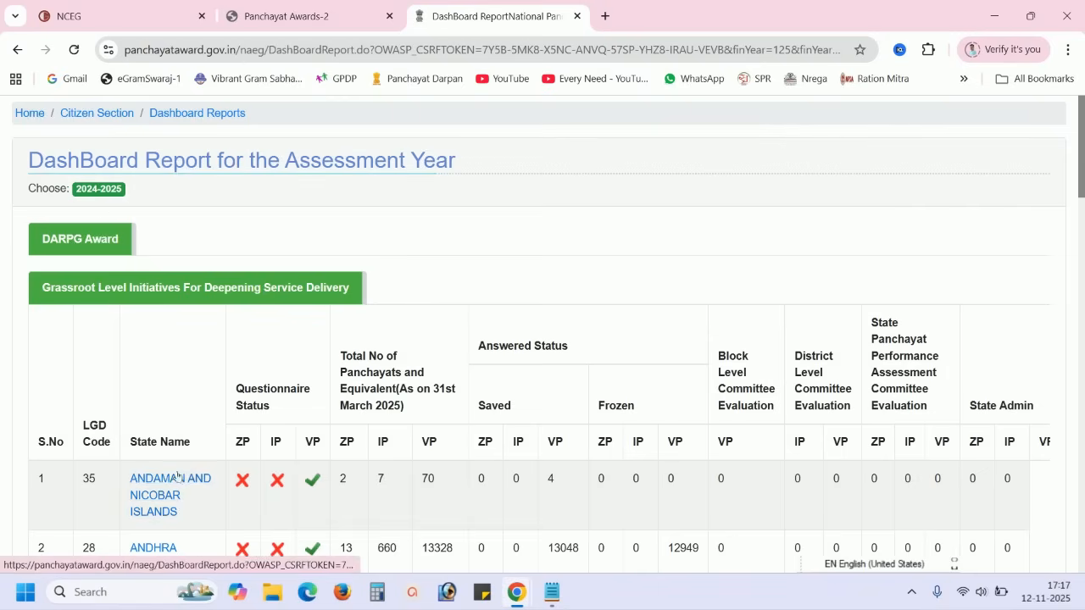
Examine the Answered Status section of the state-wise report, including the saved village panchayat (VP) column.
{"action": "left_click_drag", "start_coordinate": [476, 346], "coordinate": [578, 343]}
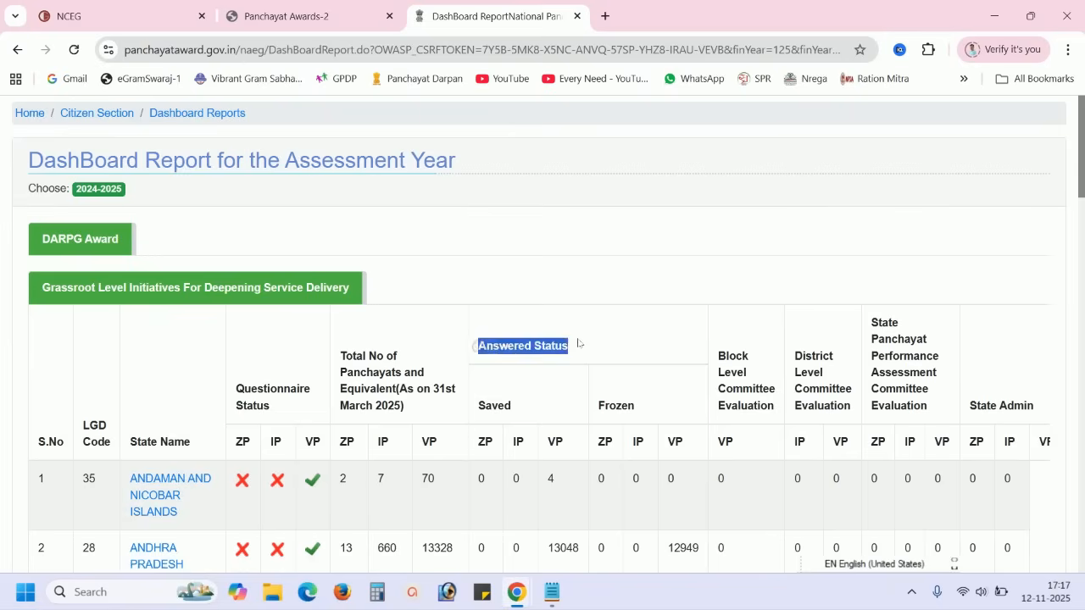
{"action": "left_click", "coordinate": [523, 351]}
{"action": "left_click_drag", "start_coordinate": [552, 441], "coordinate": [555, 479]}
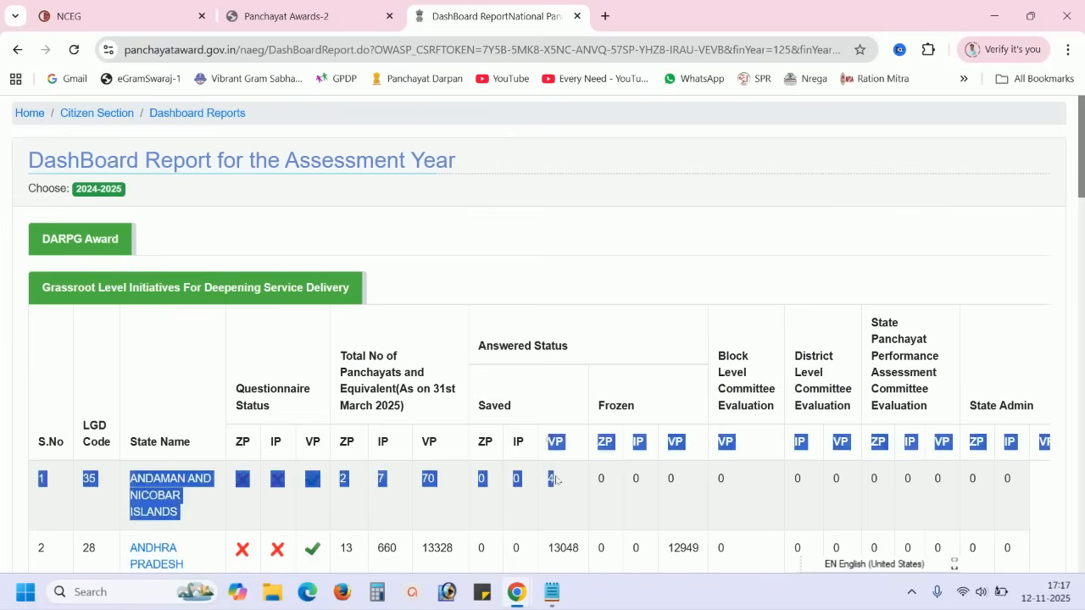
{"action": "left_click", "coordinate": [552, 478]}
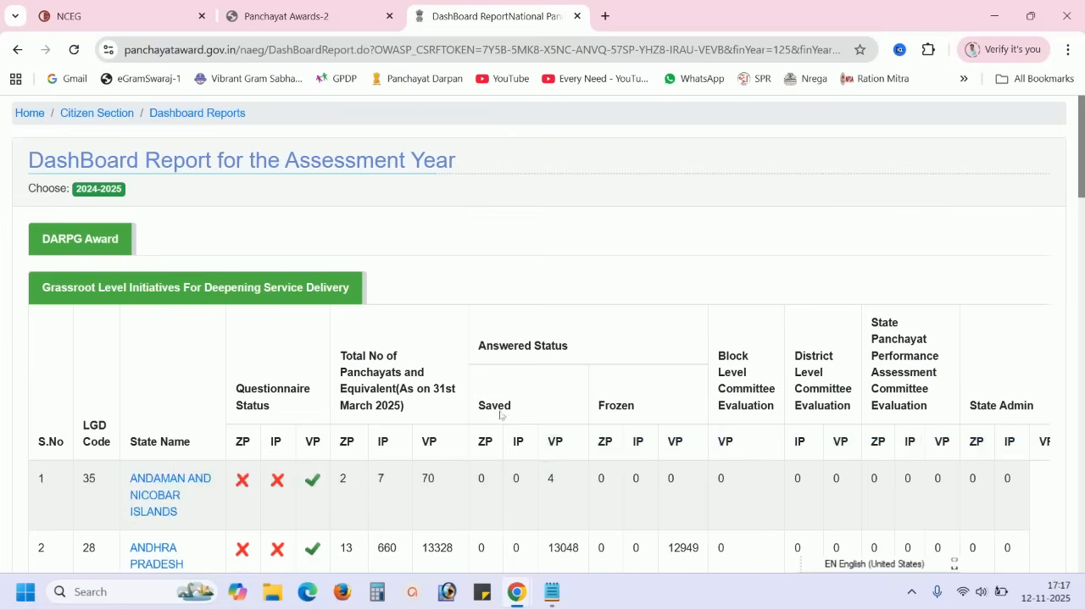